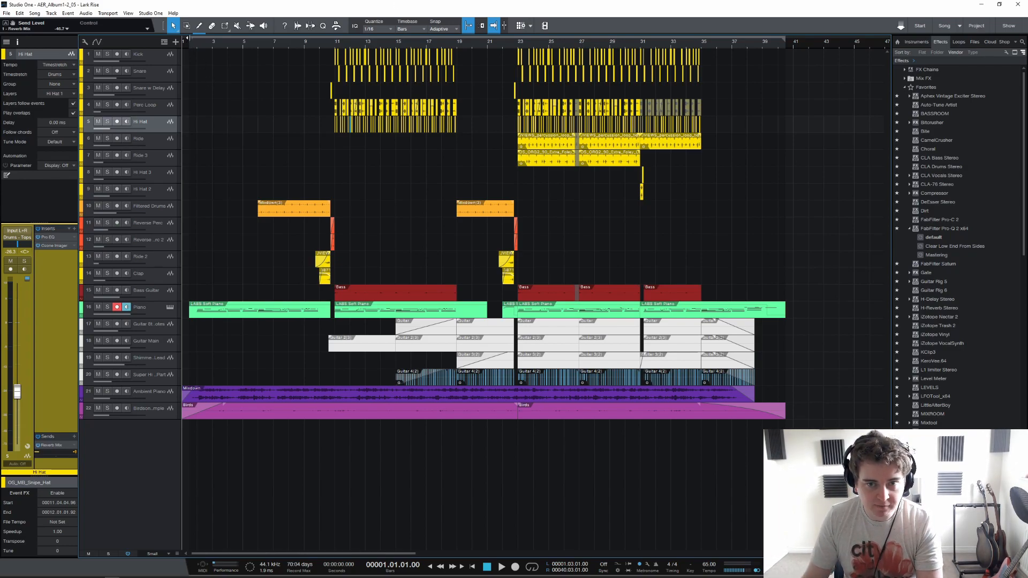
# Step: Set the loop range over the intro from 00001.04.01.00 to 00011.01.01.00 and place the playhead at 00010.04.01.00
pyautogui.moveTo(336, 38); pyautogui.dragTo(194, 39)
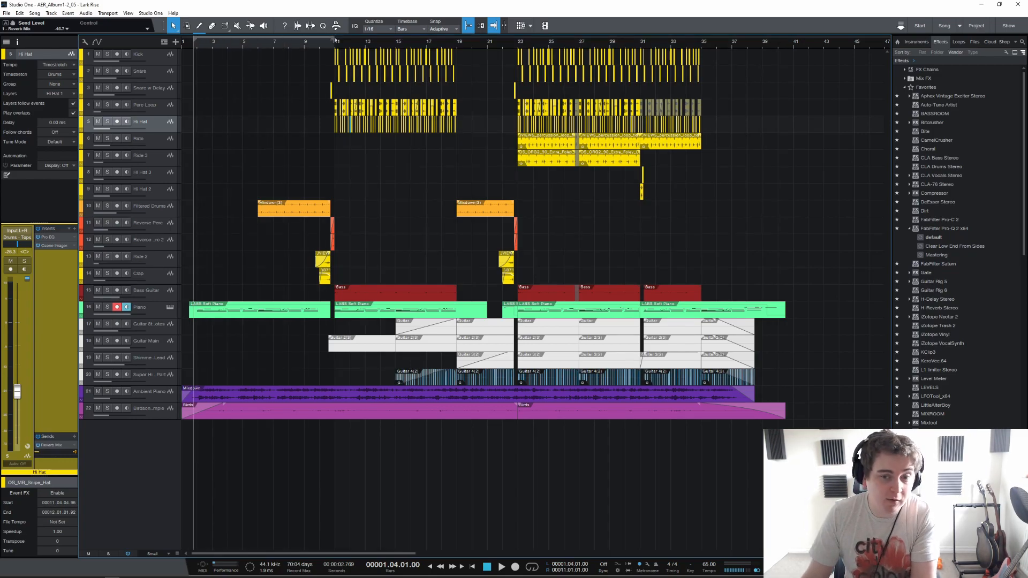
pyautogui.click(332, 46)
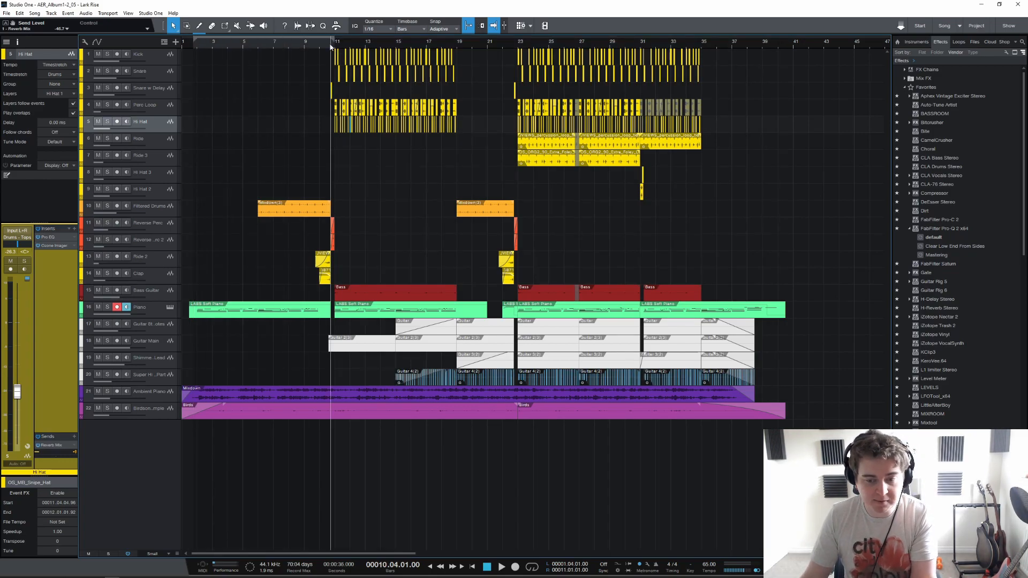
# Step: Select the drum events of the first main section and step the playhead through that section and the following breakdown to 00021.03.01.00
pyautogui.click(357, 46)
pyautogui.click(422, 46)
pyautogui.moveTo(464, 150); pyautogui.dragTo(277, 47)
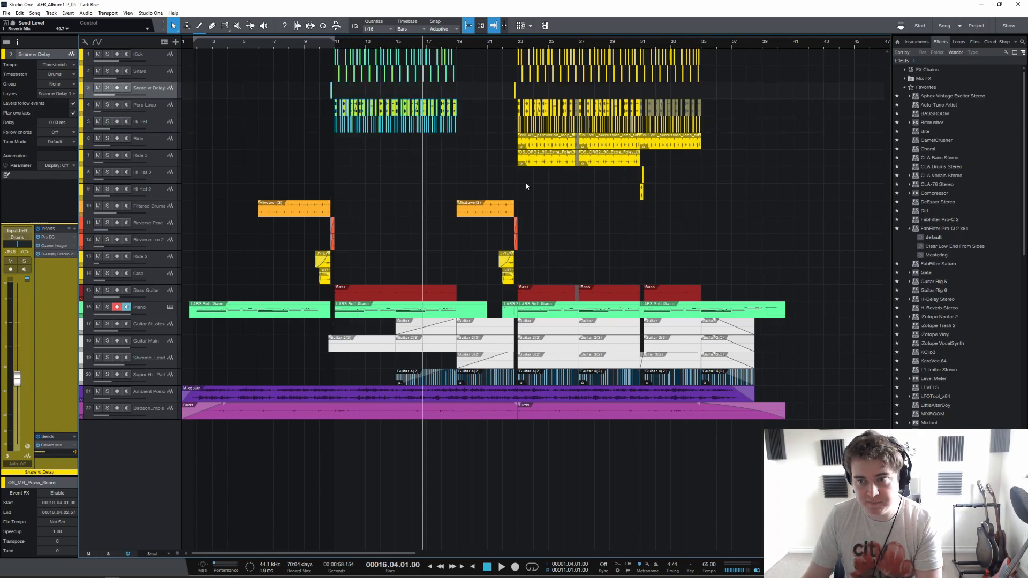
pyautogui.click(475, 45)
pyautogui.click(461, 45)
pyautogui.click(495, 45)
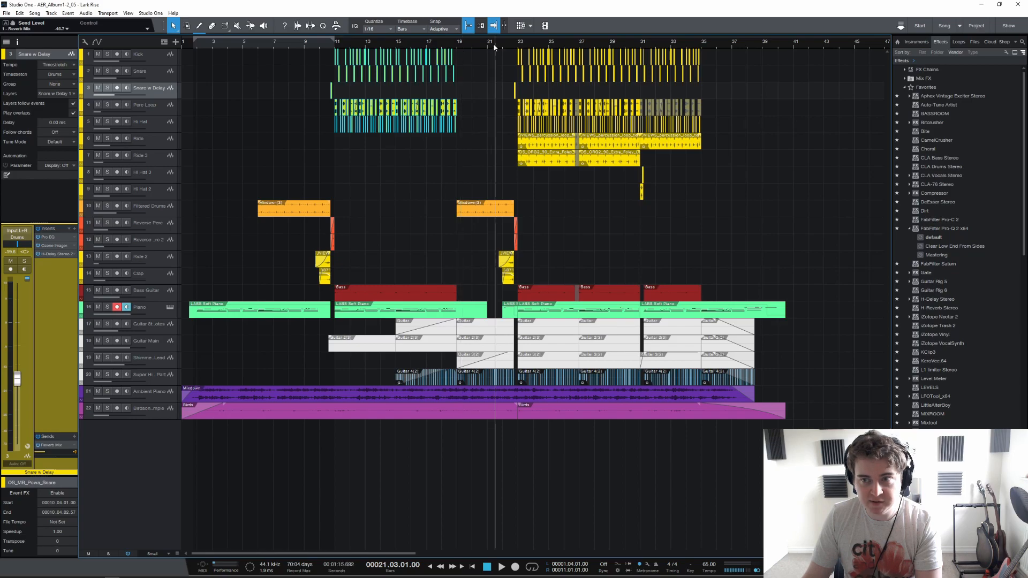
# Step: Examine the second main section from bar 23 onward and the outro, selecting the ambient piano and closing birdsong events
pyautogui.scroll(3, 488, 45)
pyautogui.scroll(-5, 487, 46)
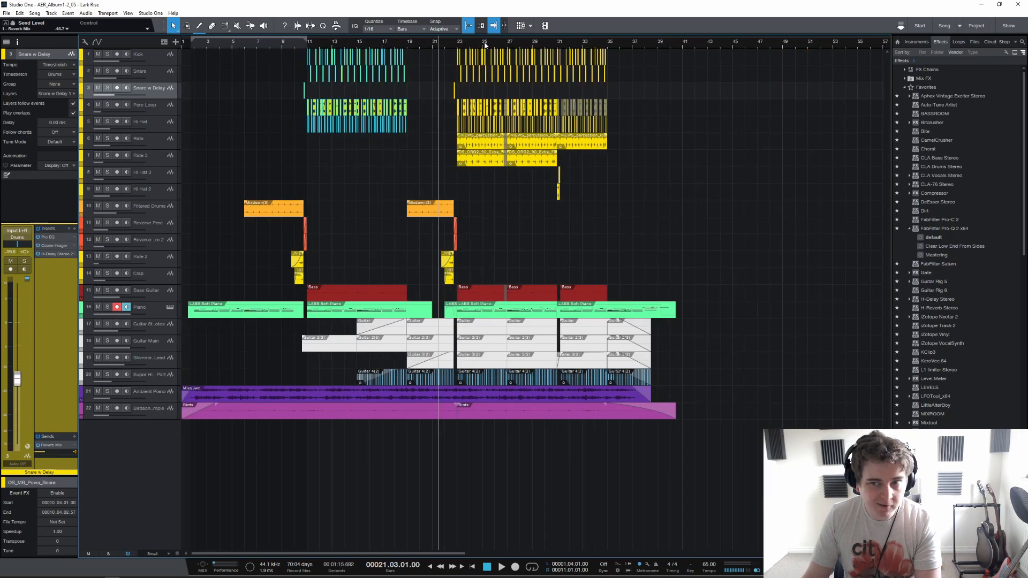
pyautogui.click(463, 47)
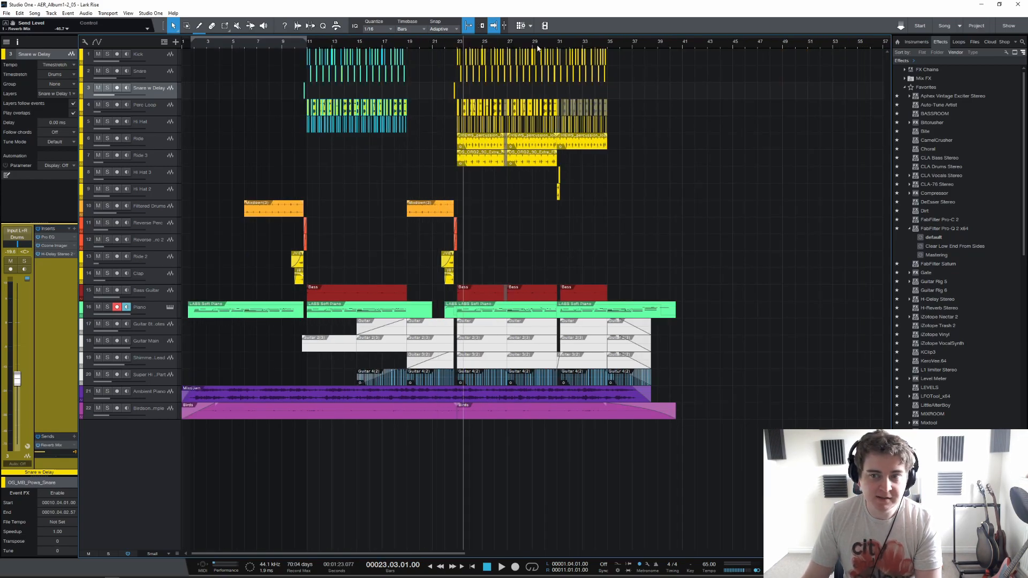
pyautogui.moveTo(565, 49); pyautogui.dragTo(620, 174)
pyautogui.moveTo(692, 437); pyautogui.dragTo(614, 49)
# Step: Return the playhead to 00001.04.01.00 and look at the start of the arrangement up close
pyautogui.click(190, 46)
pyautogui.scroll(4, 190, 46)
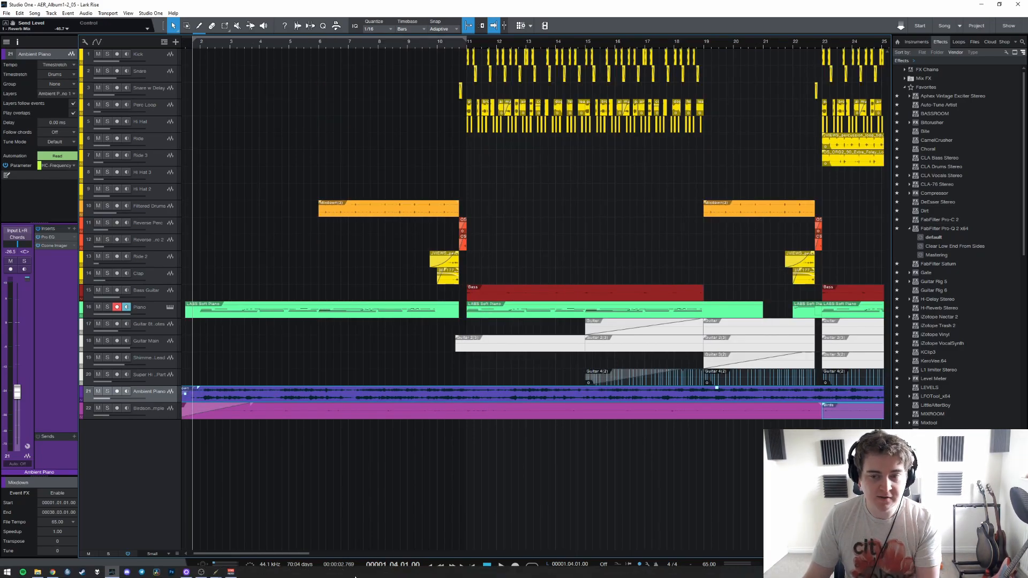
pyautogui.moveTo(271, 555); pyautogui.dragTo(163, 555)
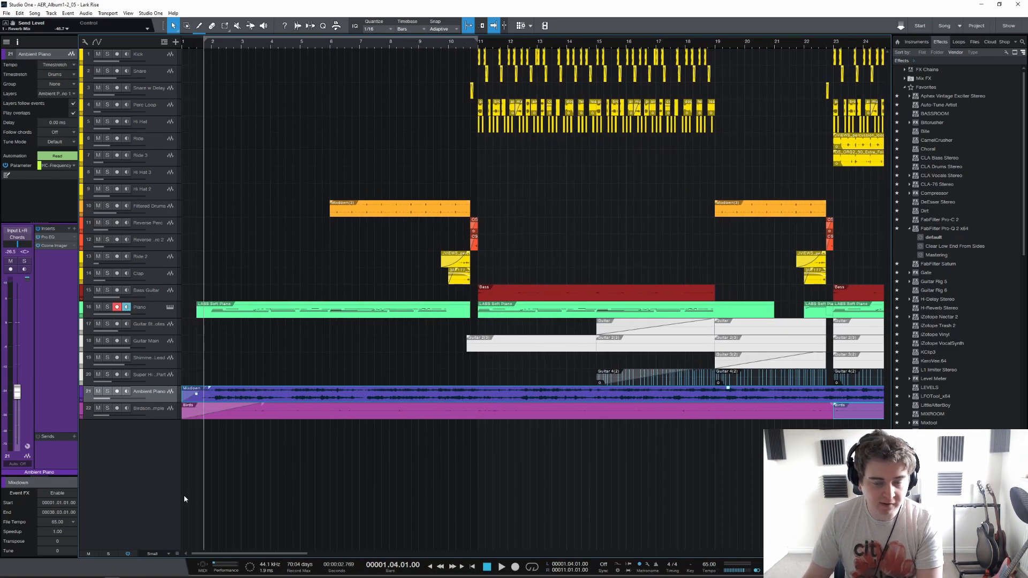
# Step: Solo the Piano track and play the intro from 00001.04.01.00 to hear it alone
pyautogui.click(109, 313)
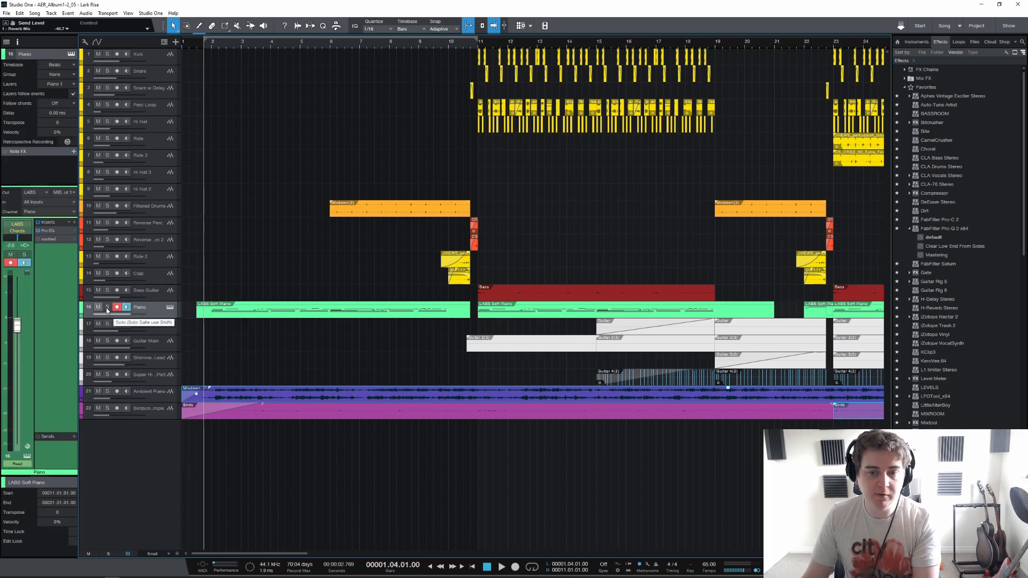
pyautogui.press('space')
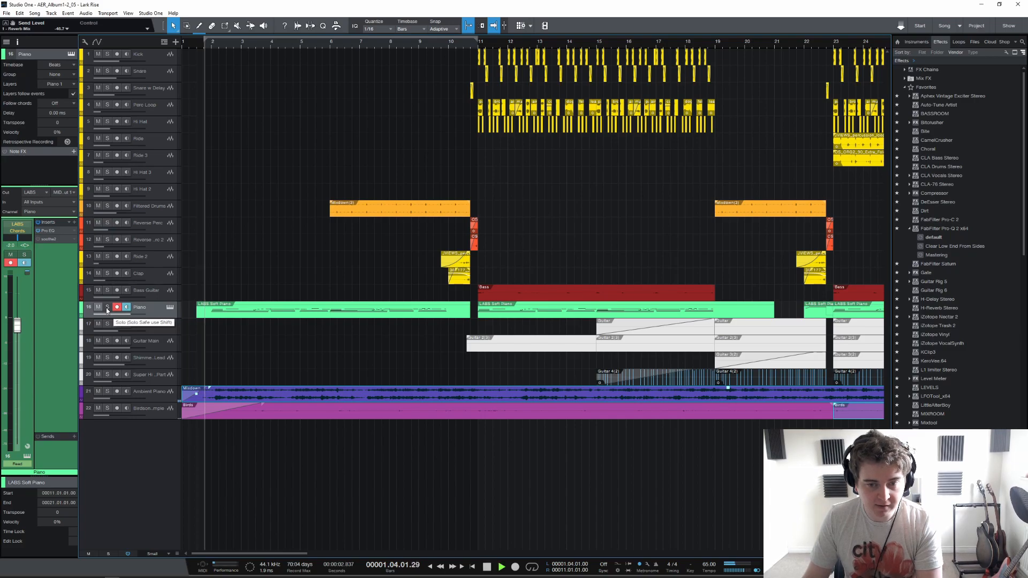
pyautogui.click(107, 308)
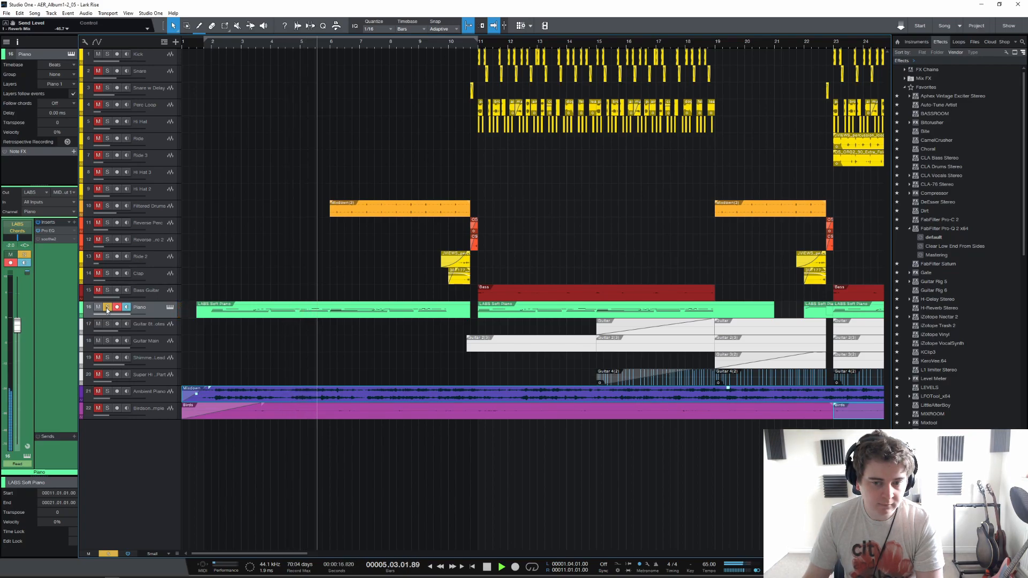
pyautogui.press('space')
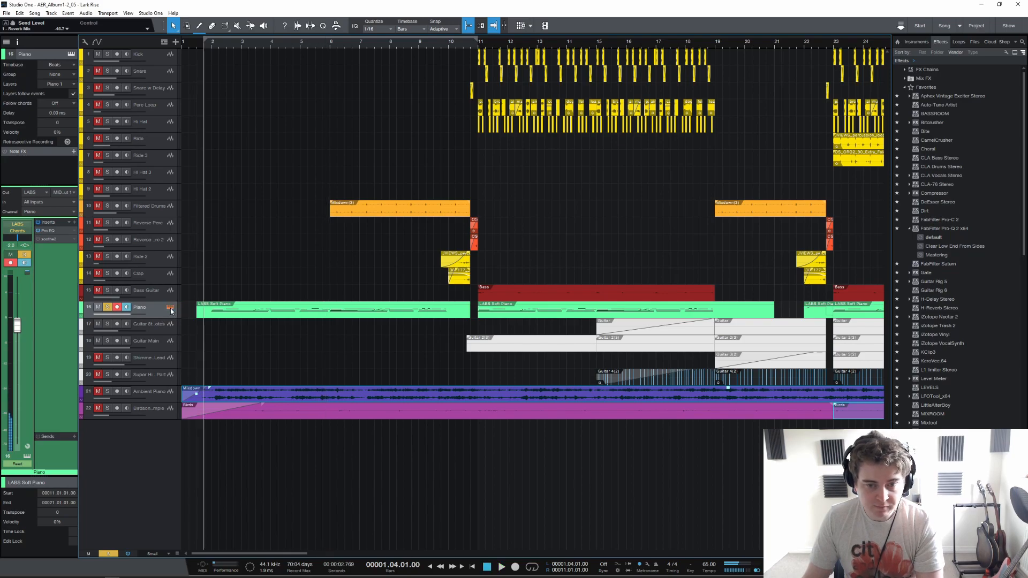
# Step: View the Piano track's LABS instrument with its Soft Piano preset, then close it
pyautogui.click(171, 309)
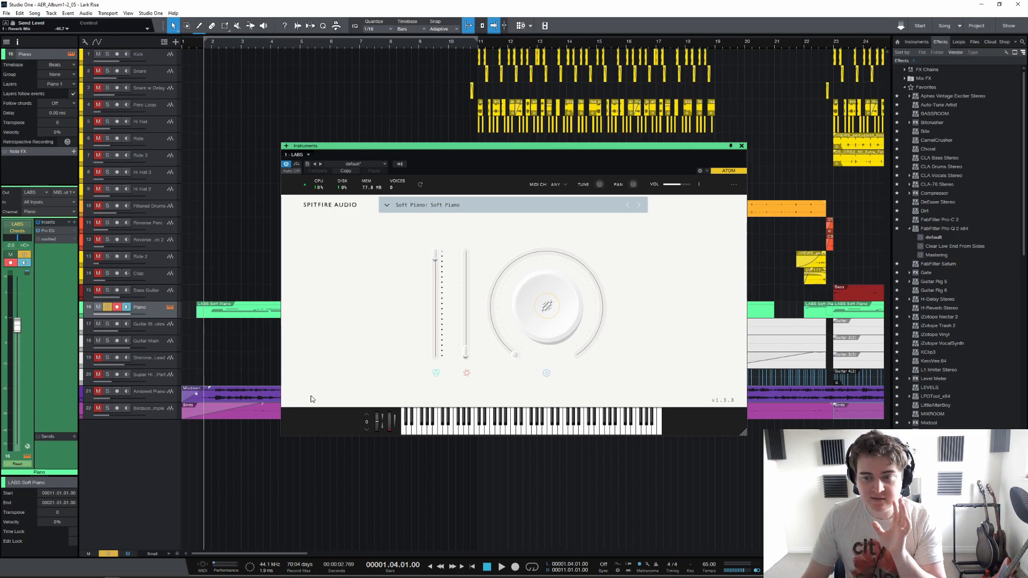
pyautogui.click(742, 146)
# Step: Open the first LABS Soft Piano part in the note editor and select all its notes
pyautogui.doubleClick(255, 310)
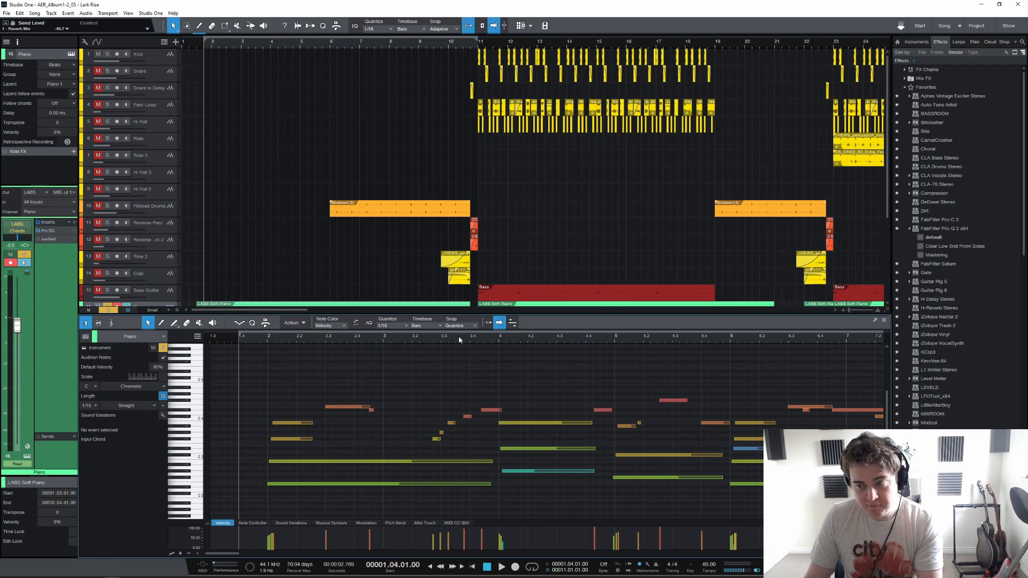
pyautogui.scroll(-3, 458, 340)
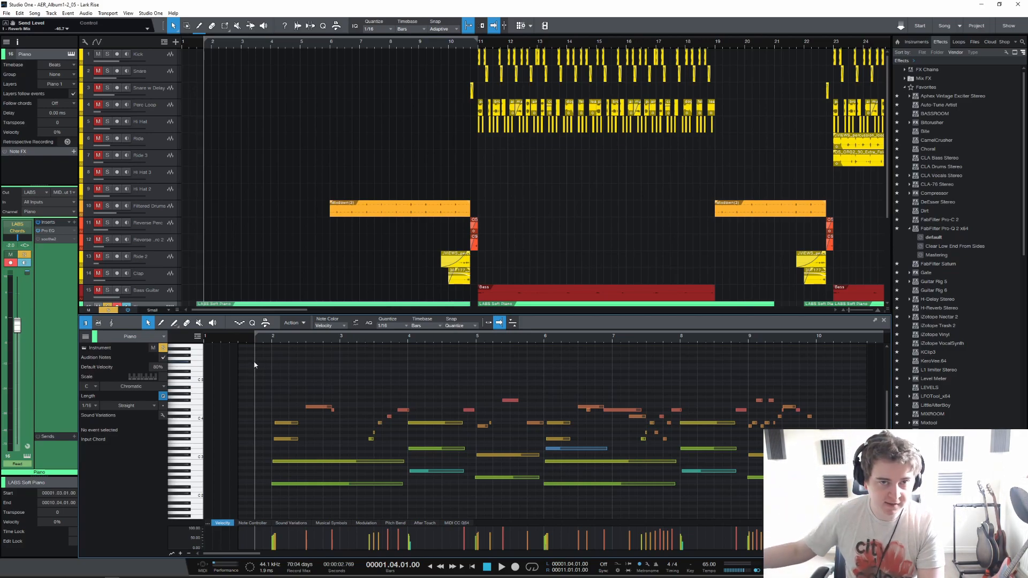
pyautogui.moveTo(846, 518); pyautogui.dragTo(346, 370)
pyautogui.scroll(5, 277, 337)
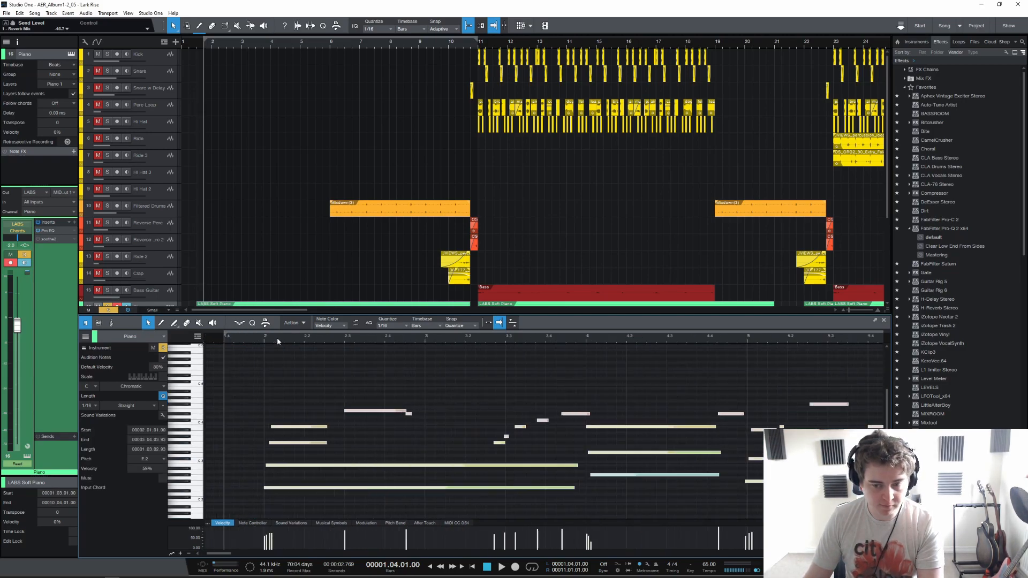
# Step: Select the four-note opening chord at bar 2, then the long melody note that follows it
pyautogui.moveTo(250, 380); pyautogui.dragTo(295, 399)
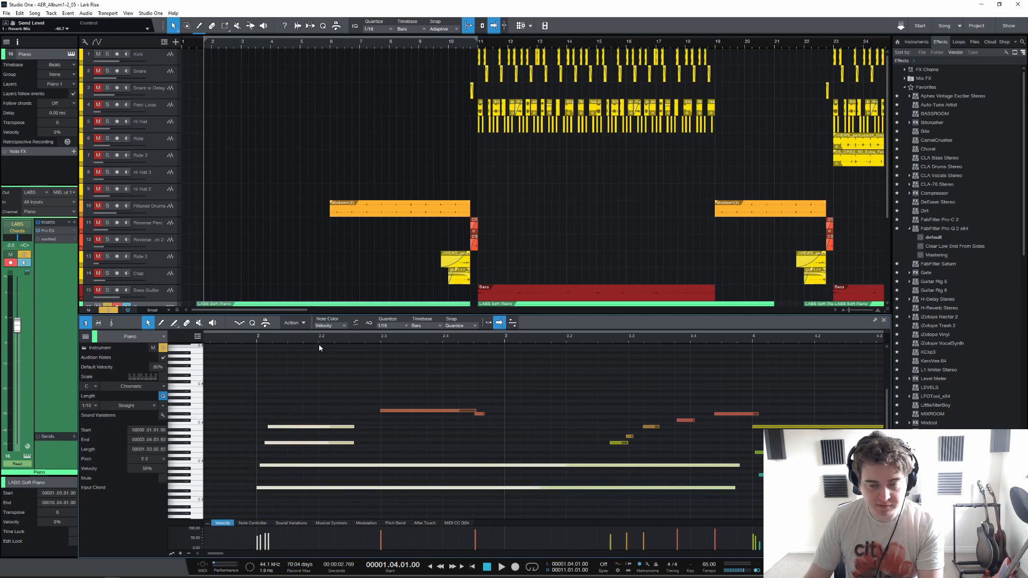
pyautogui.scroll(-3, 324, 342)
pyautogui.click(370, 426)
pyautogui.click(377, 410)
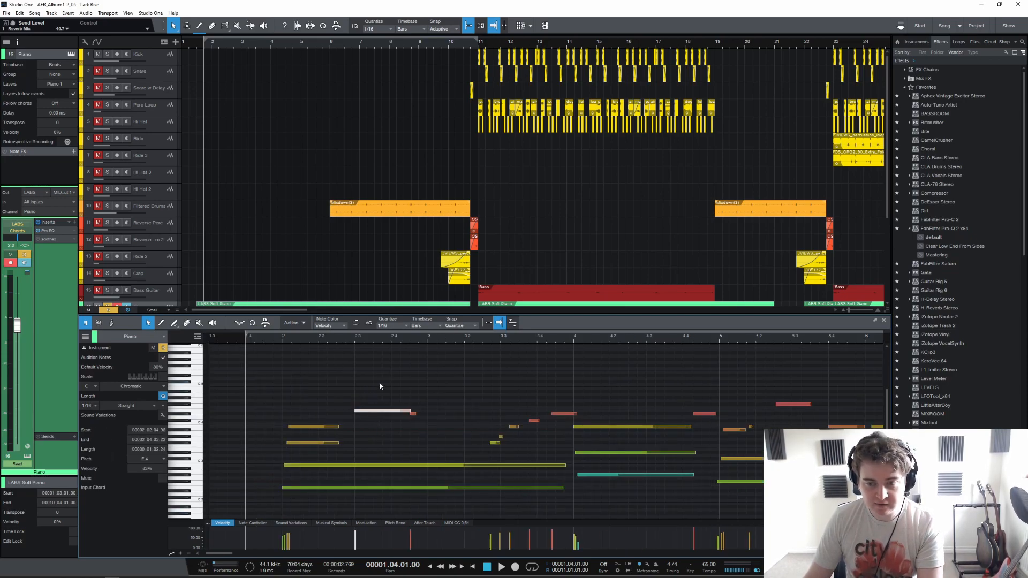
# Step: Select the piano notes around bars 5 and 6, then close the note editor and unsolo the Piano track
pyautogui.scroll(-2, 406, 342)
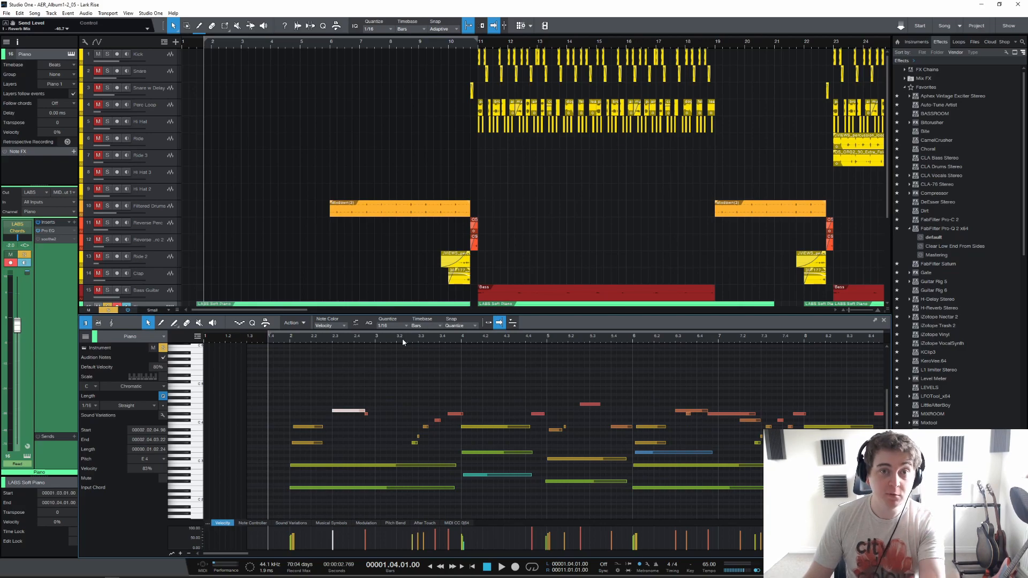
pyautogui.moveTo(223, 554)
pyautogui.mouseDown()
pyautogui.moveTo(248, 557)
pyautogui.moveTo(236, 557)
pyautogui.mouseUp()
pyautogui.moveTo(342, 505); pyautogui.dragTo(446, 378)
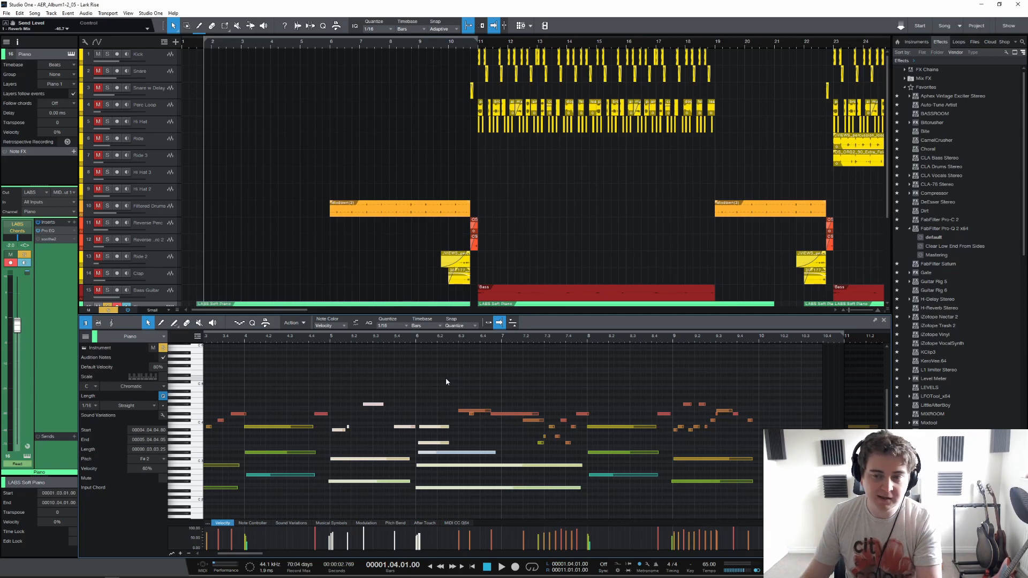
pyautogui.press('F2')
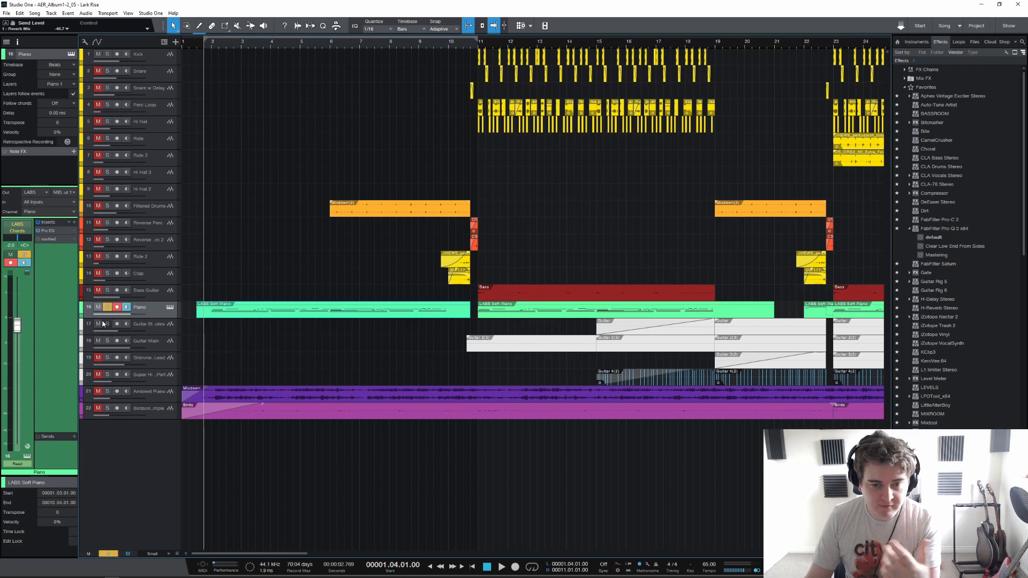
pyautogui.click(110, 307)
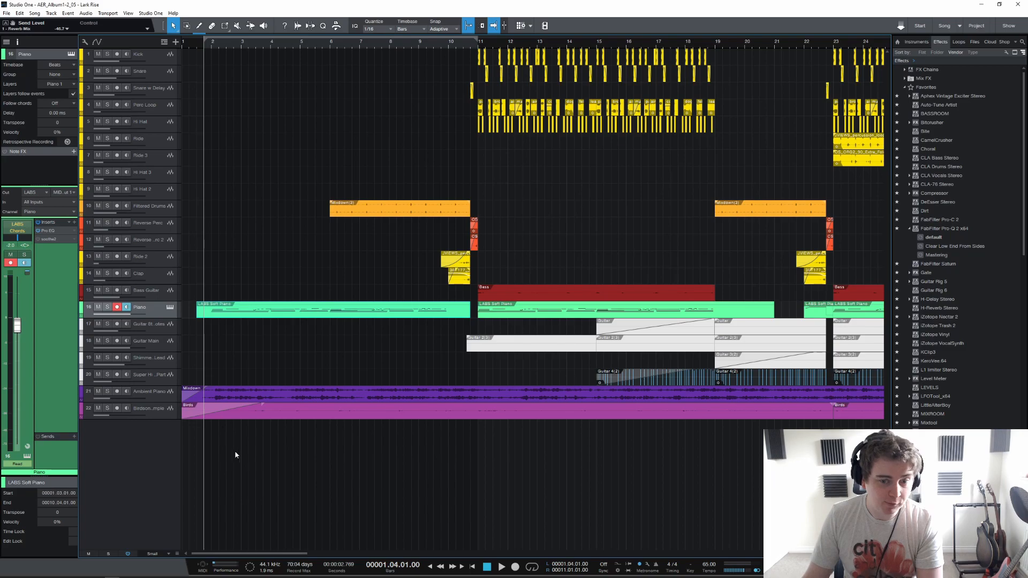
# Step: Select the events on the Ambient Piano and Birdsong Sample tracks across the whole arrangement
pyautogui.click(160, 395)
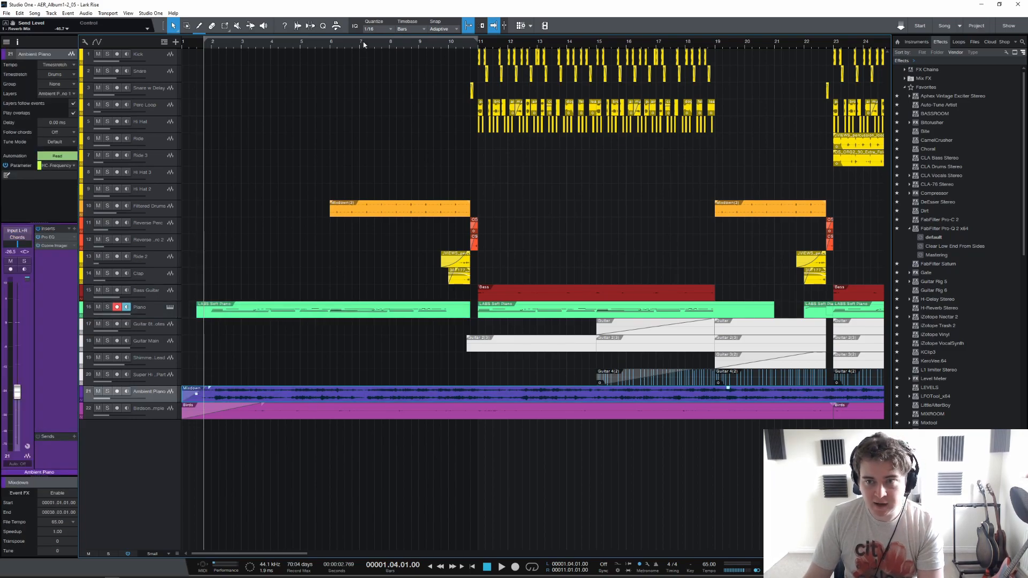
pyautogui.press('w')
pyautogui.moveTo(234, 442); pyautogui.dragTo(232, 360)
pyautogui.moveTo(650, 462); pyautogui.dragTo(141, 390)
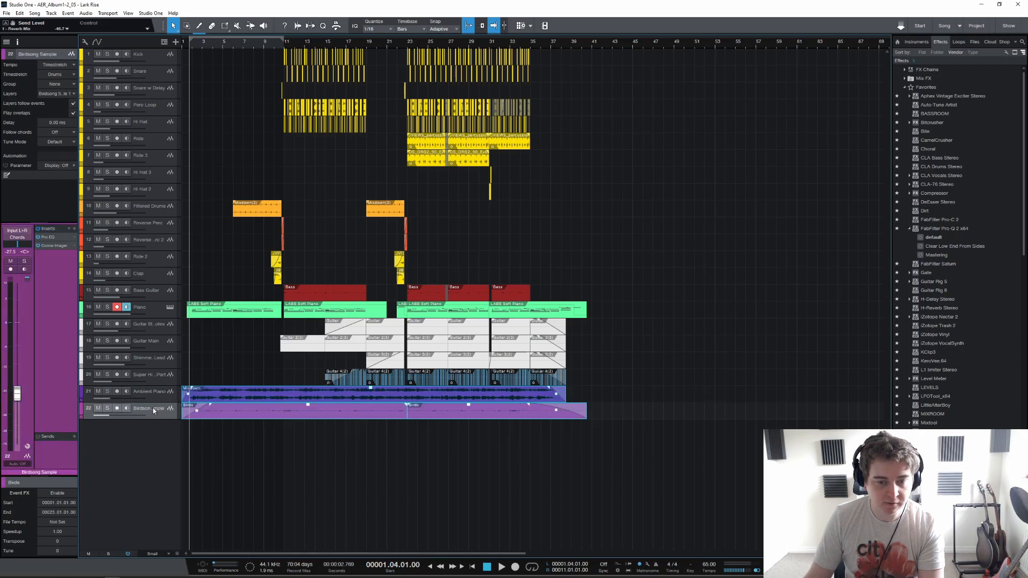
# Step: Solo the Birdsong Sample track, raise its volume, and listen to it with the playhead moved to 00005.03.01.00
pyautogui.click(107, 408)
pyautogui.press('space')
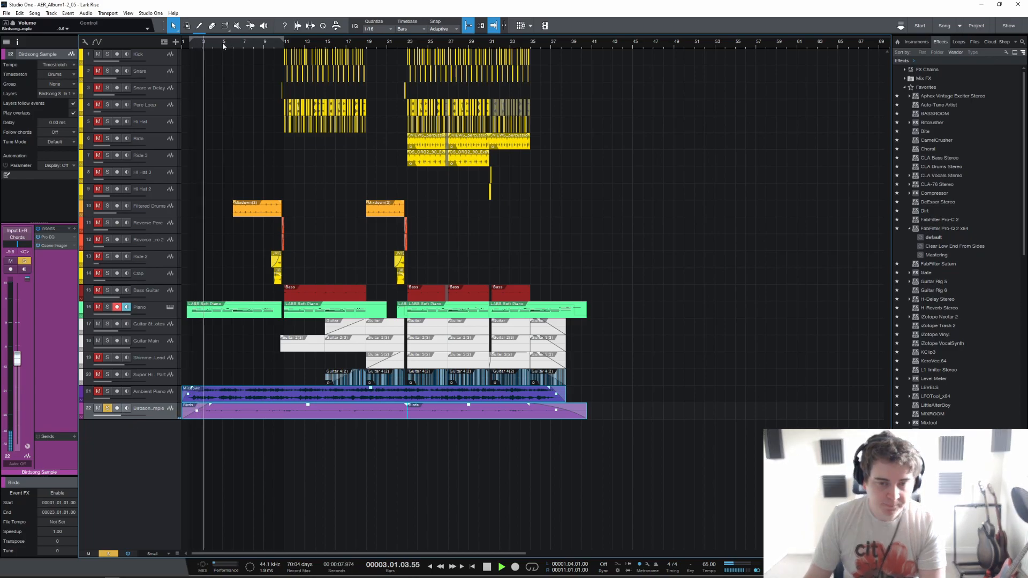
pyautogui.click(229, 43)
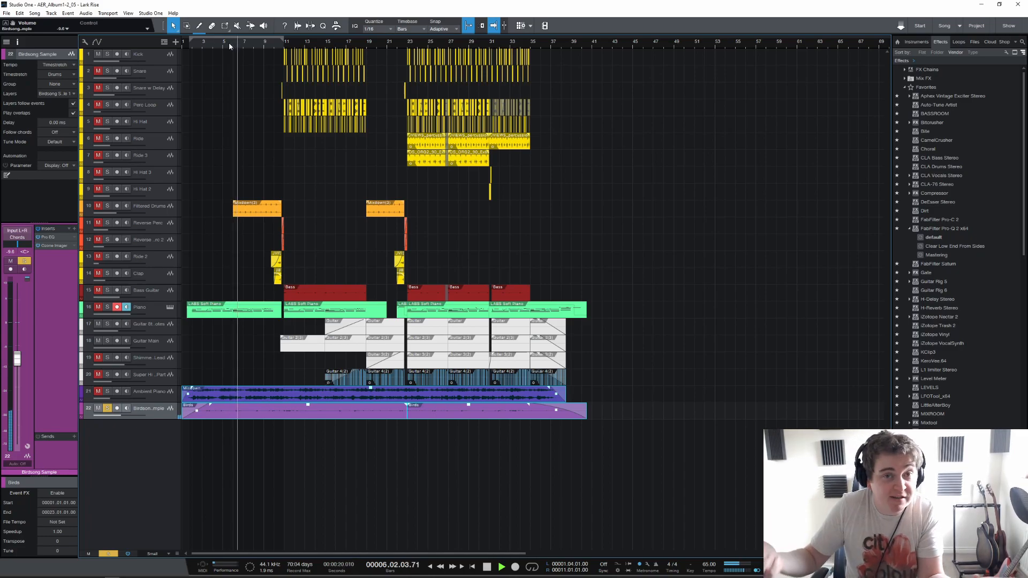
pyautogui.press('space')
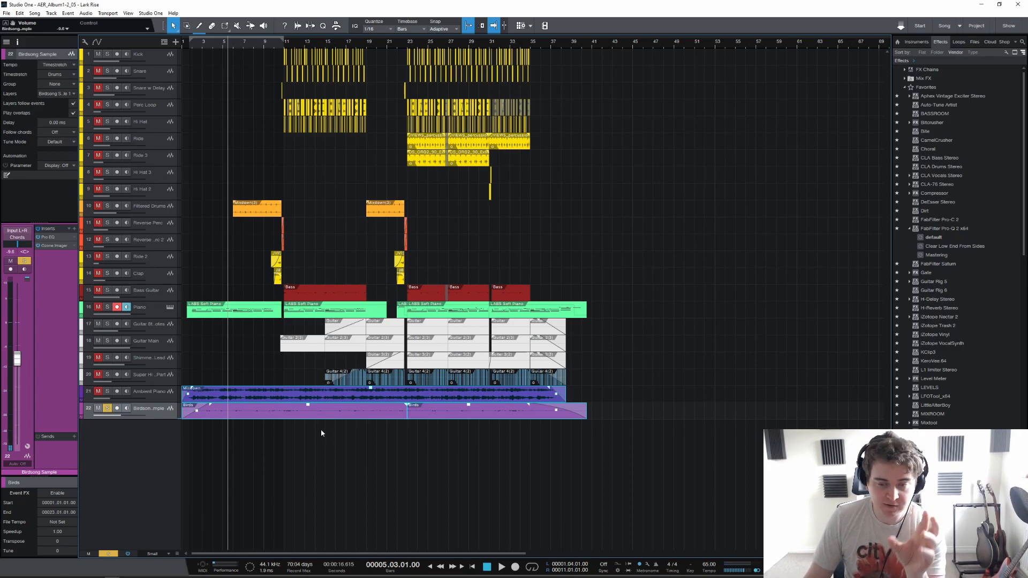
# Step: Open the birdsong's Pro EQ and compare playback with the 265 Hz low cut off and on again
pyautogui.click(54, 237)
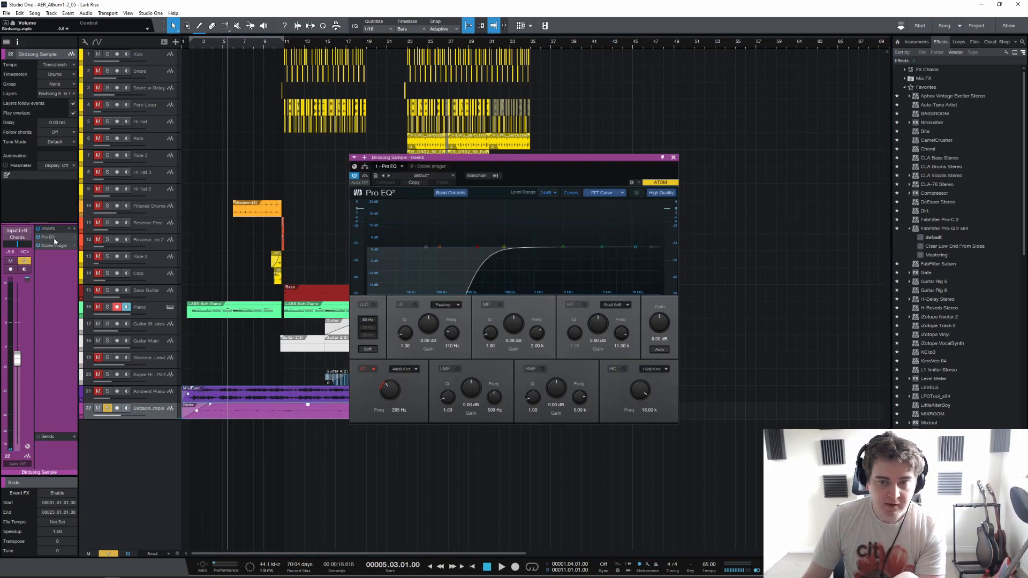
pyautogui.press('space')
pyautogui.doubleClick(478, 248)
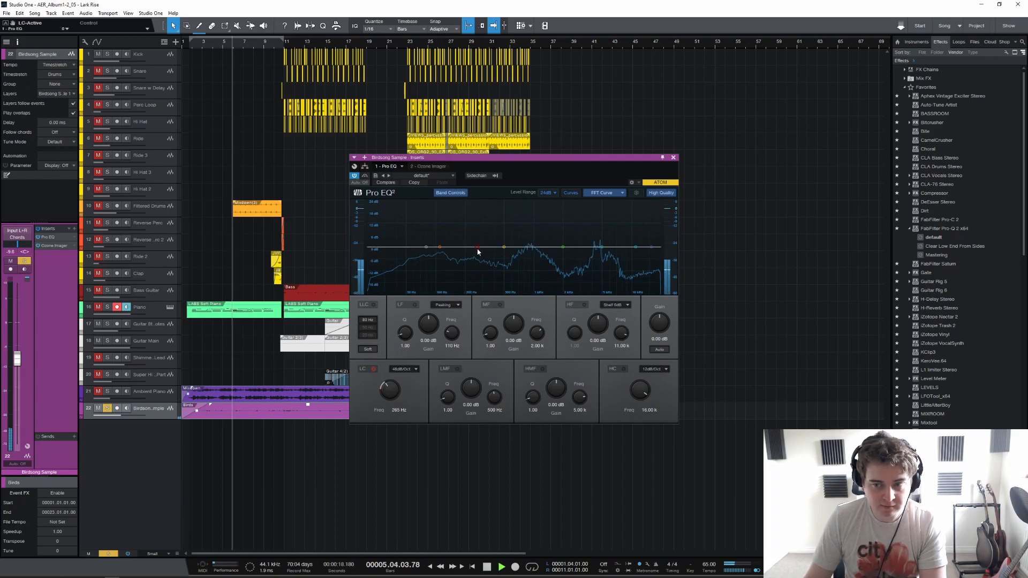
pyautogui.doubleClick(477, 247)
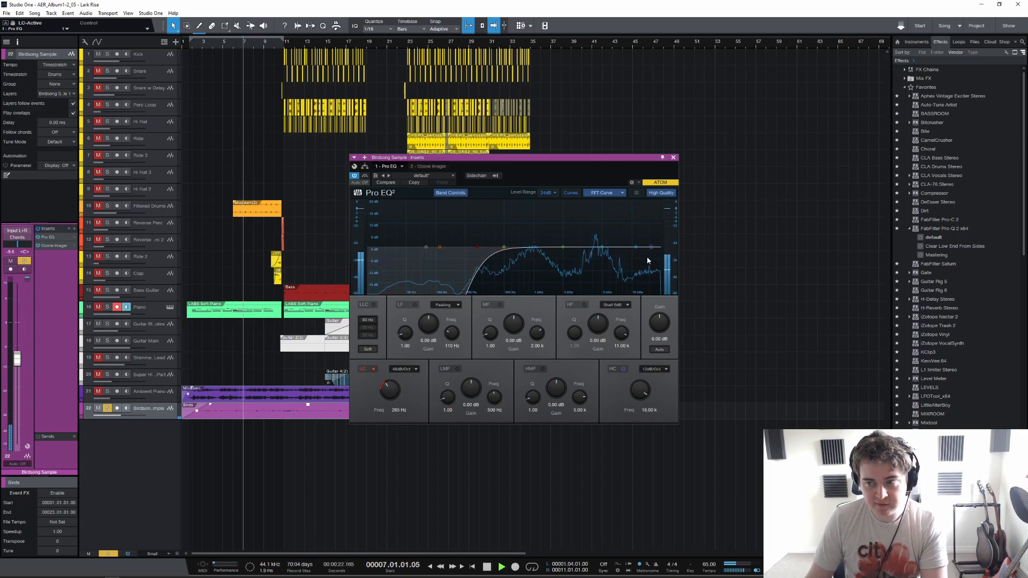
# Step: Try reducing the birdsong's highs with the Pro EQ's HF band at 9.31 kHz, then close the equalizer and stop playback
pyautogui.doubleClick(635, 247)
pyautogui.moveTo(636, 248); pyautogui.dragTo(628, 250)
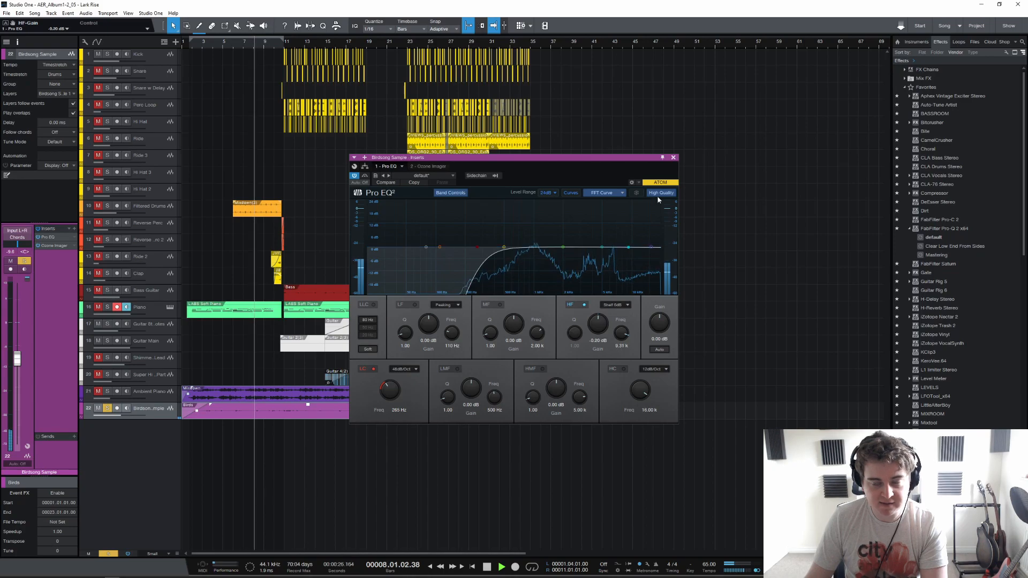
pyautogui.click(673, 157)
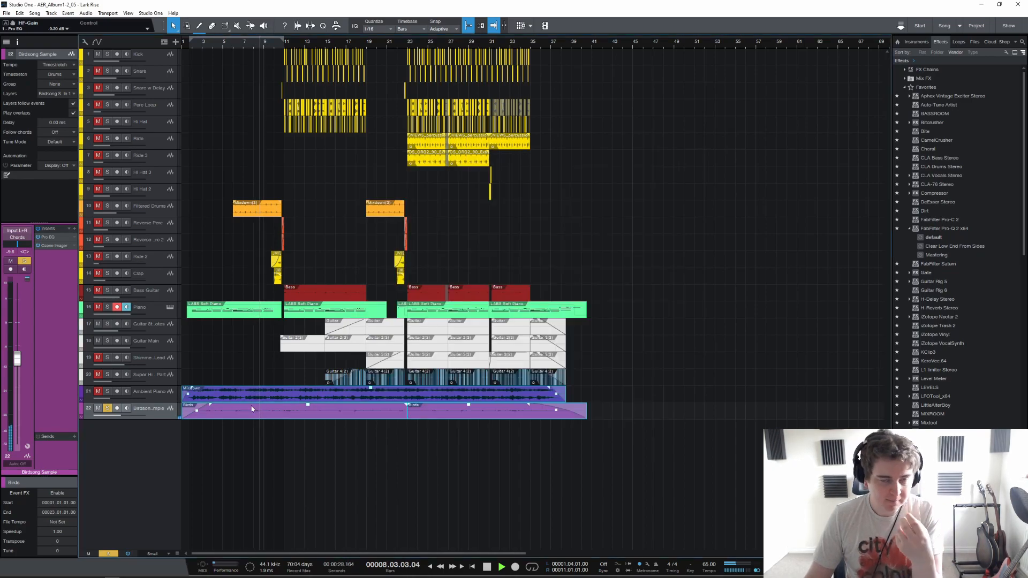
pyautogui.press('space')
# Step: Open the birdsong's Ozone Imager and turn off Stereoize while the track plays
pyautogui.doubleClick(54, 246)
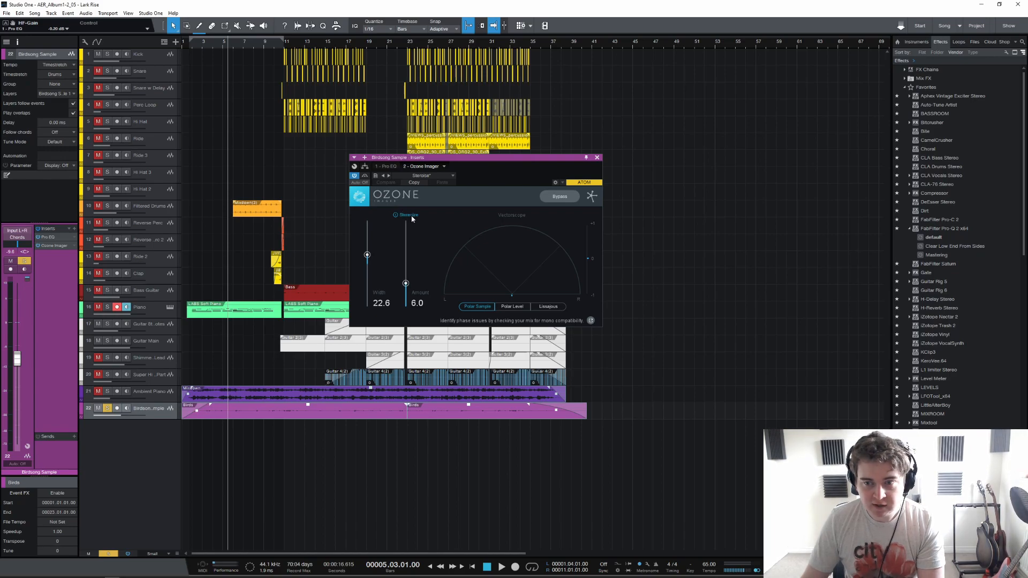
pyautogui.press('space')
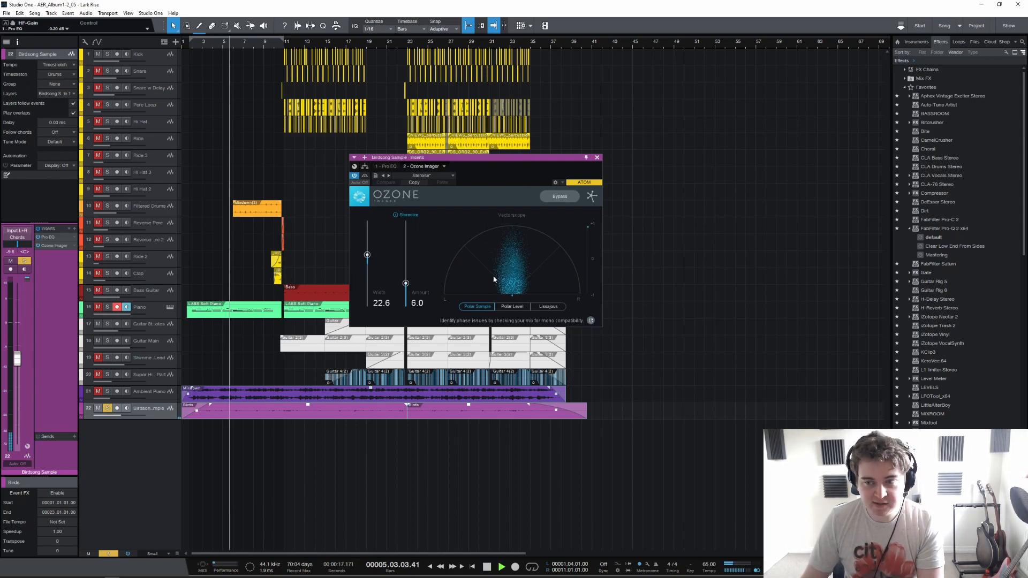
pyautogui.click(408, 215)
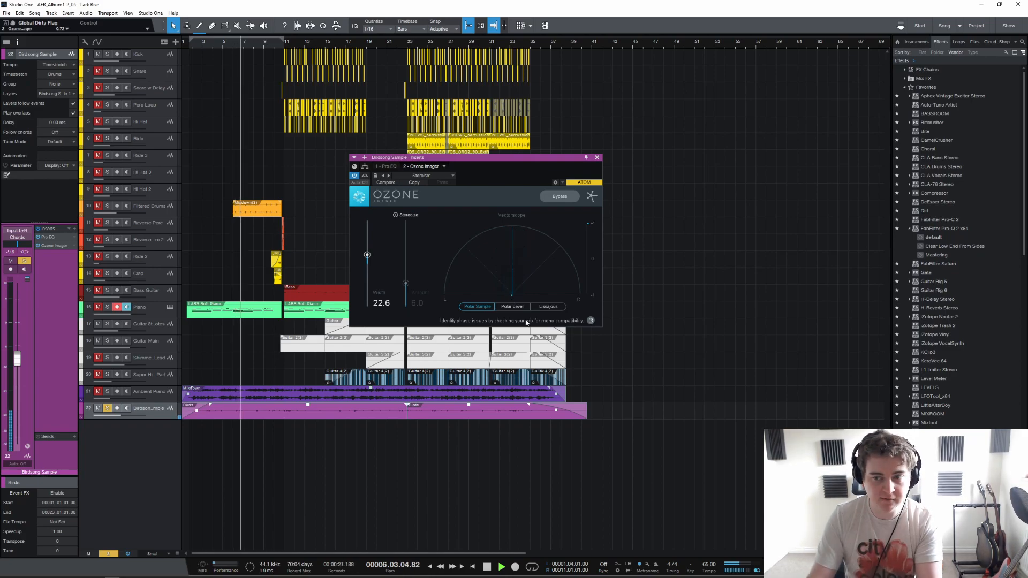
# Step: Turn the birdsong's Stereoize back on, try a width of 84.9 and undo it, then stop playback and close the imager
pyautogui.click(410, 216)
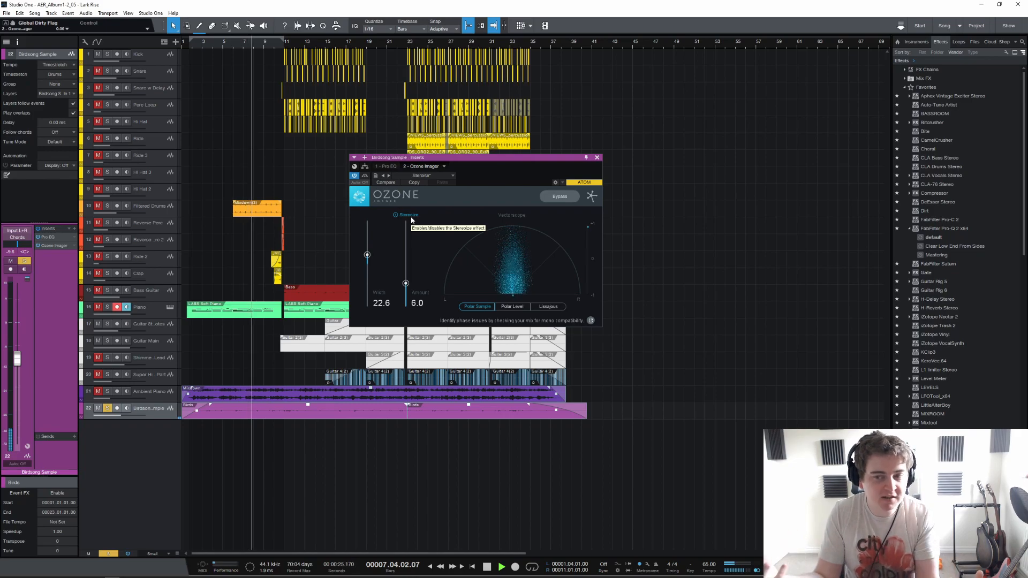
pyautogui.moveTo(366, 255); pyautogui.dragTo(372, 228)
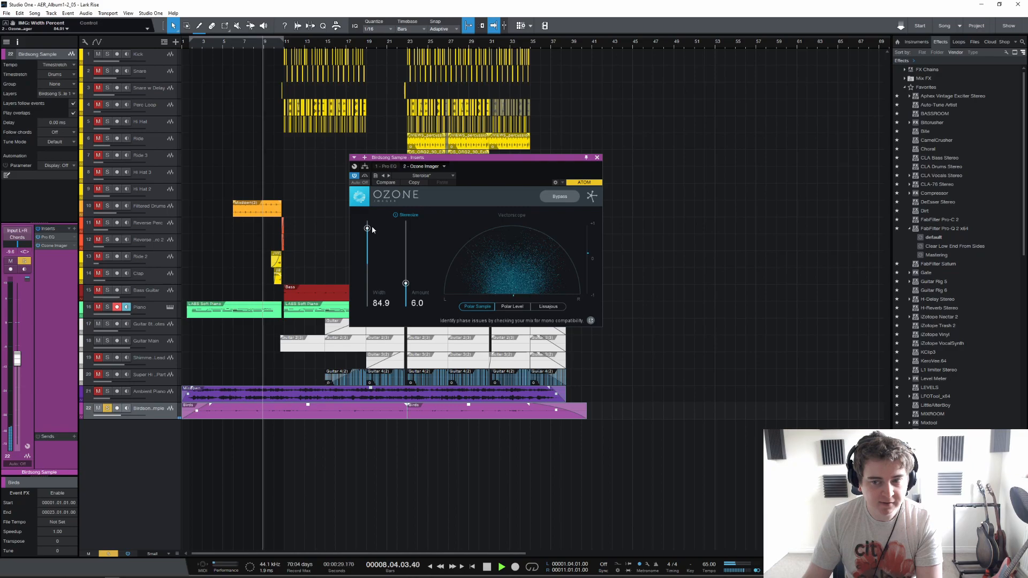
pyautogui.hotkey('ctrl', 'z')
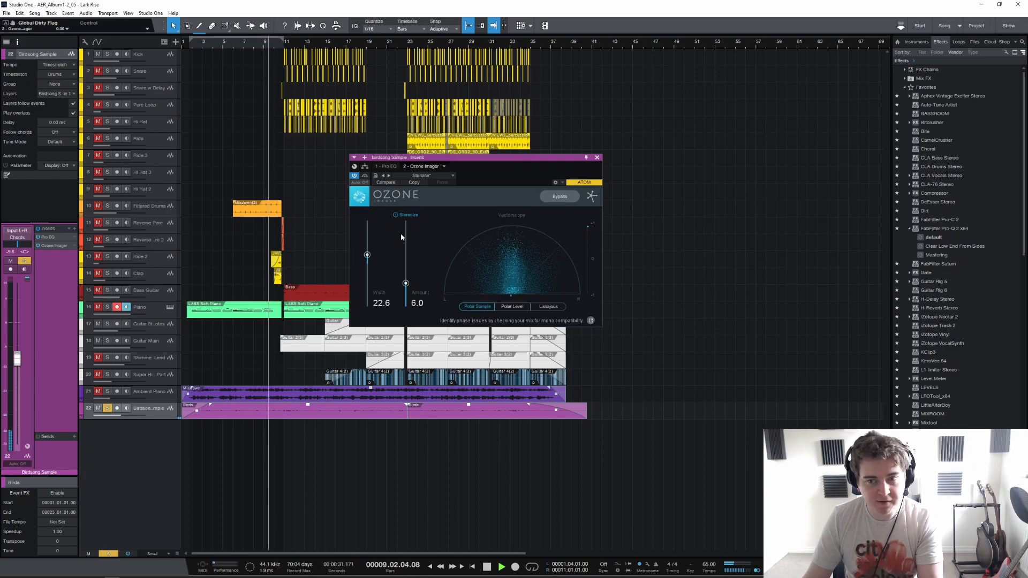
pyautogui.press('space')
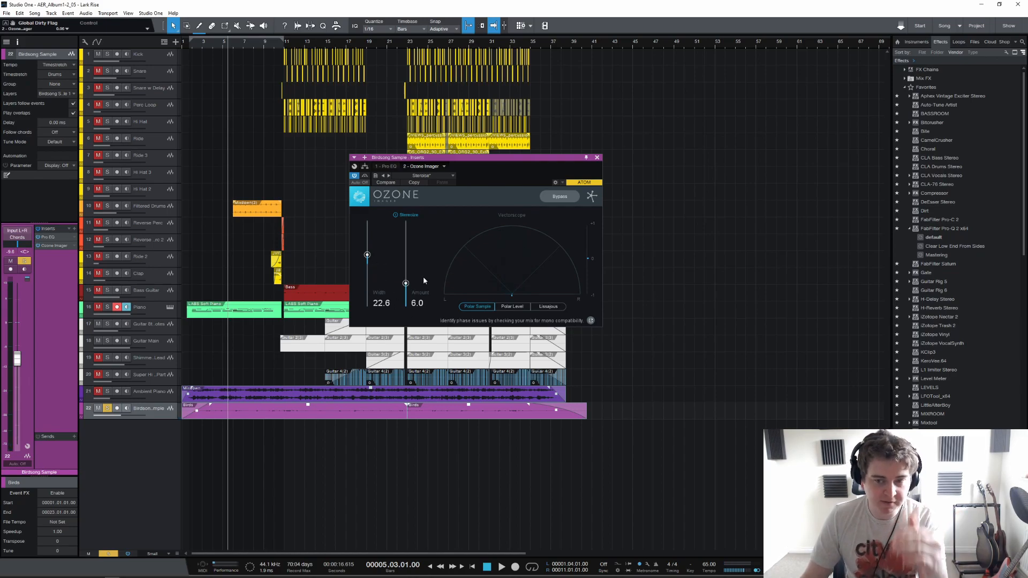
pyautogui.click(597, 158)
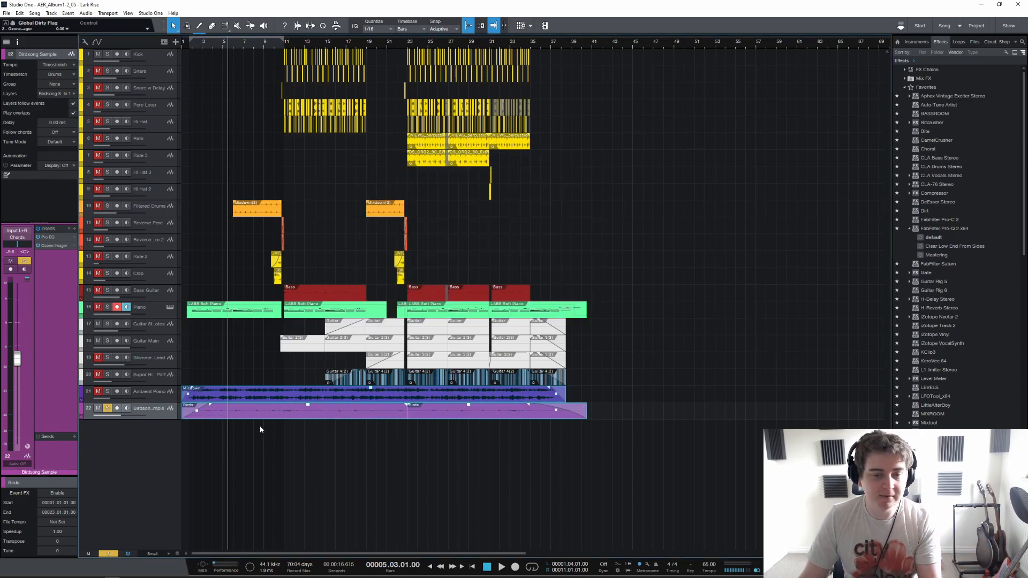
# Step: Switch the solo from the birdsong to the Ambient Piano track, raise its volume to -10.4 dB, and listen to it
pyautogui.click(107, 409)
pyautogui.click(154, 396)
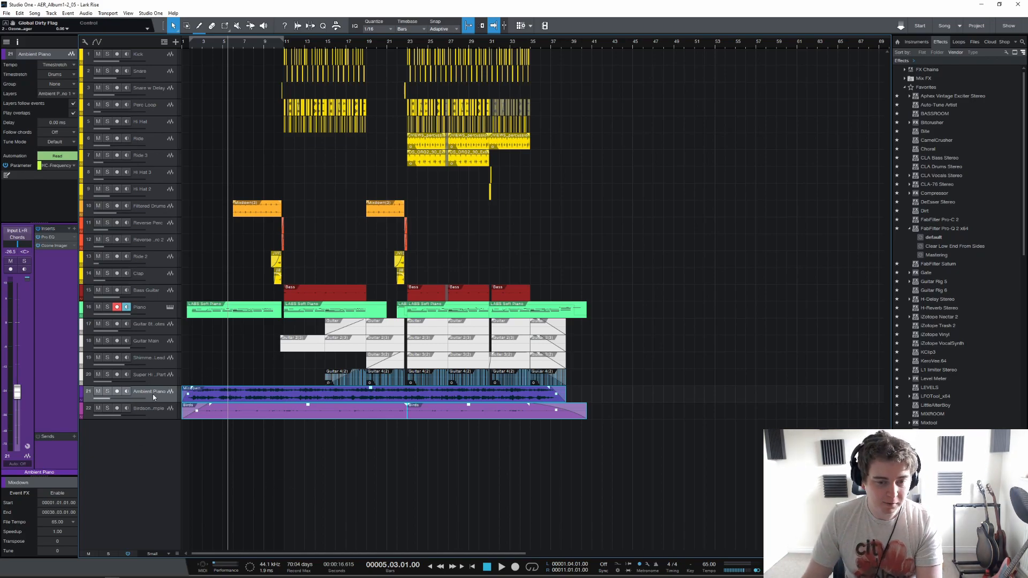
pyautogui.moveTo(130, 417)
pyautogui.mouseDown()
pyautogui.moveTo(111, 399)
pyautogui.moveTo(120, 399)
pyautogui.mouseUp()
pyautogui.click(109, 392)
pyautogui.press('space')
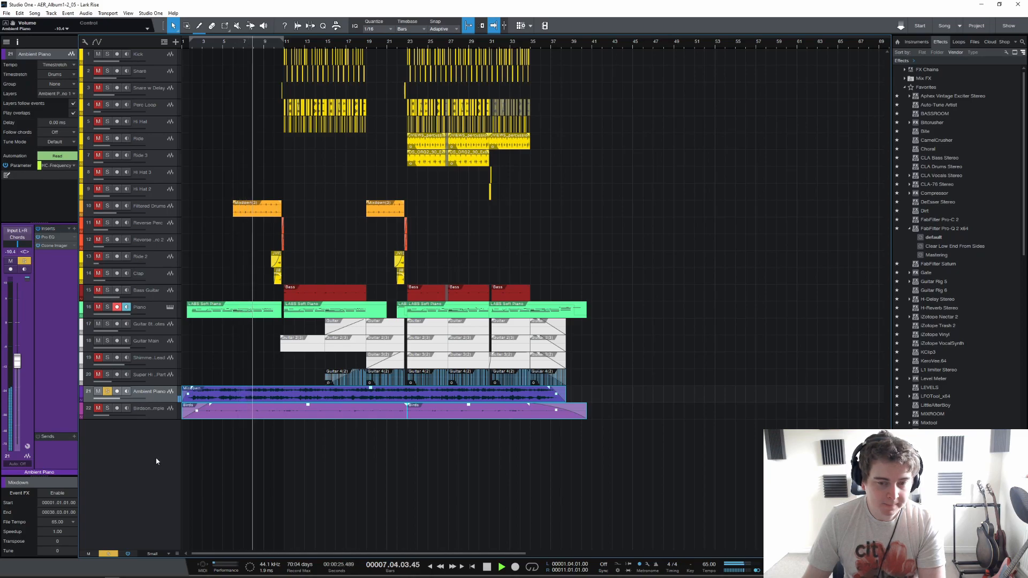
pyautogui.press('space')
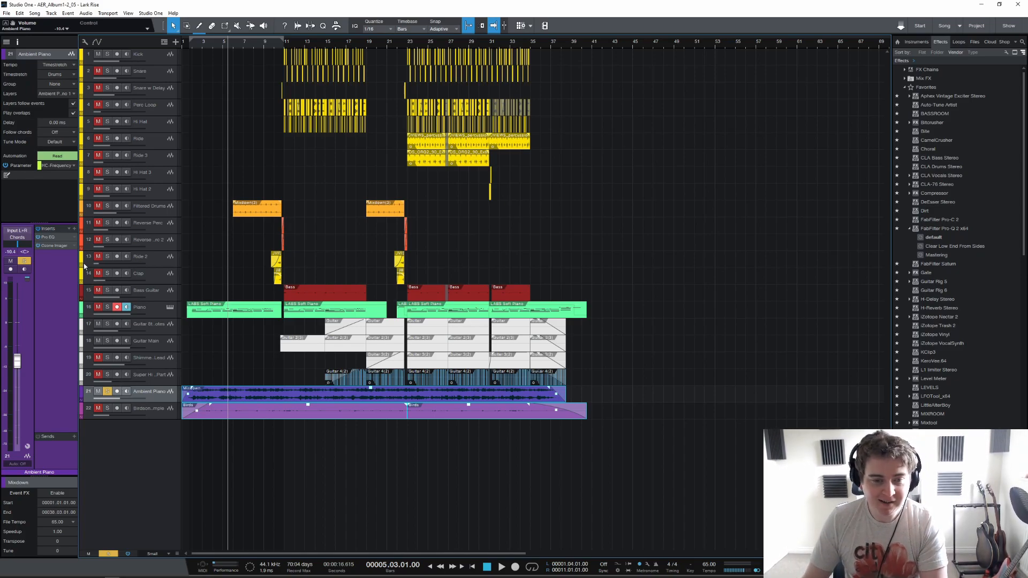
# Step: Open the Ambient Piano's Pro EQ and compare playback with the 212 Hz low cut off and on again
pyautogui.click(57, 239)
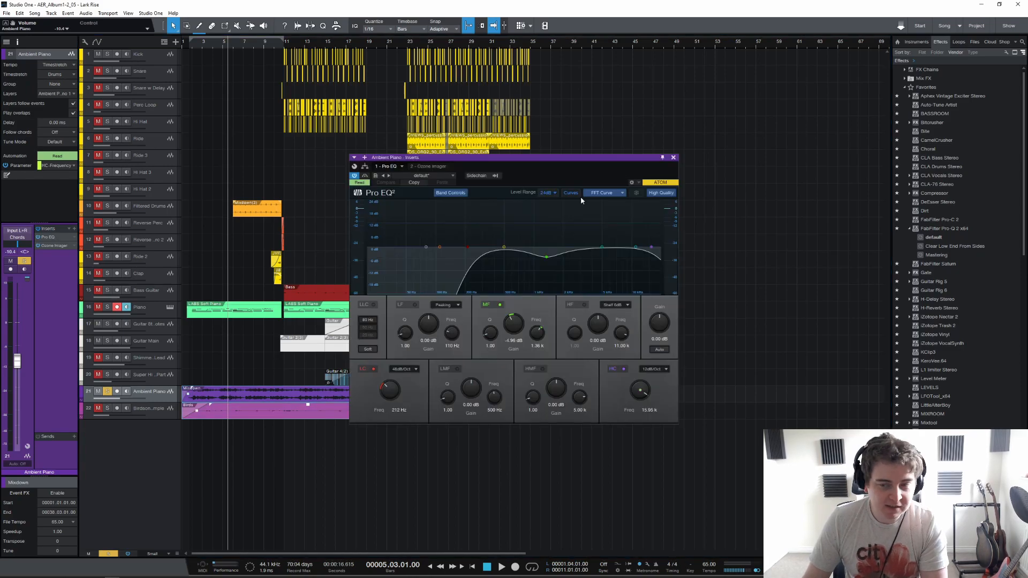
pyautogui.click(674, 157)
pyautogui.click(228, 395)
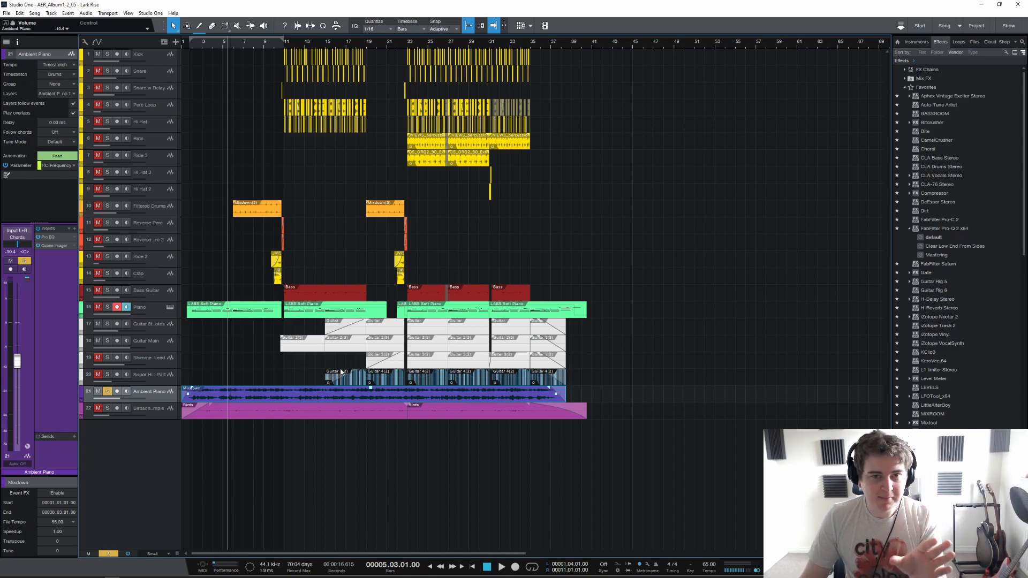
pyautogui.click(57, 237)
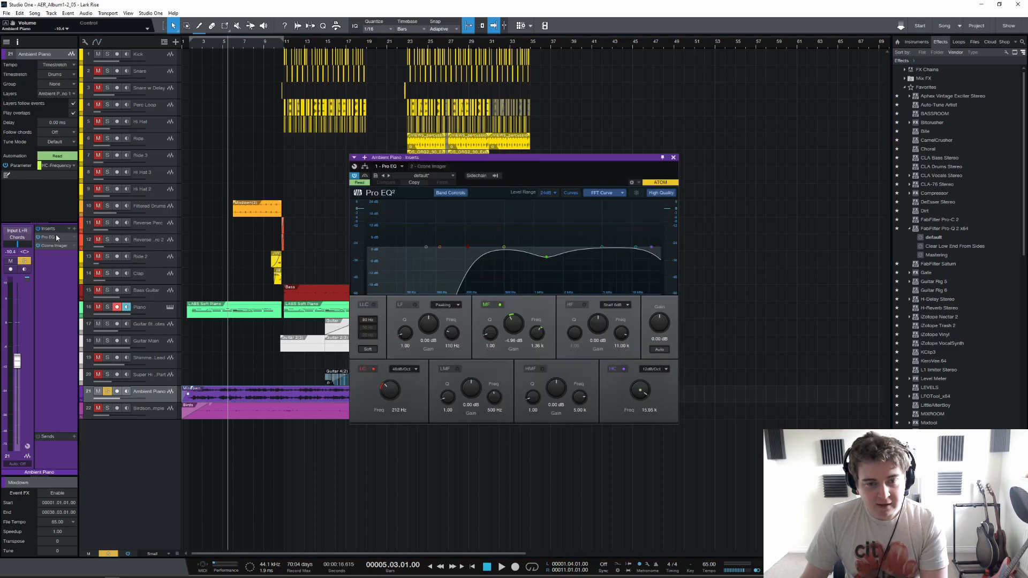
pyautogui.press('space')
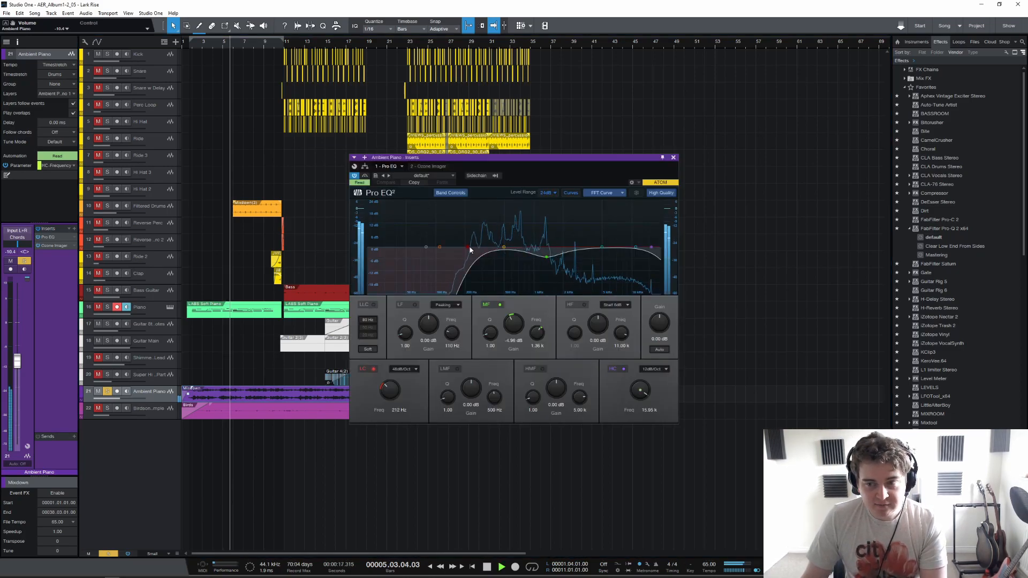
pyautogui.doubleClick(469, 248)
pyautogui.doubleClick(467, 248)
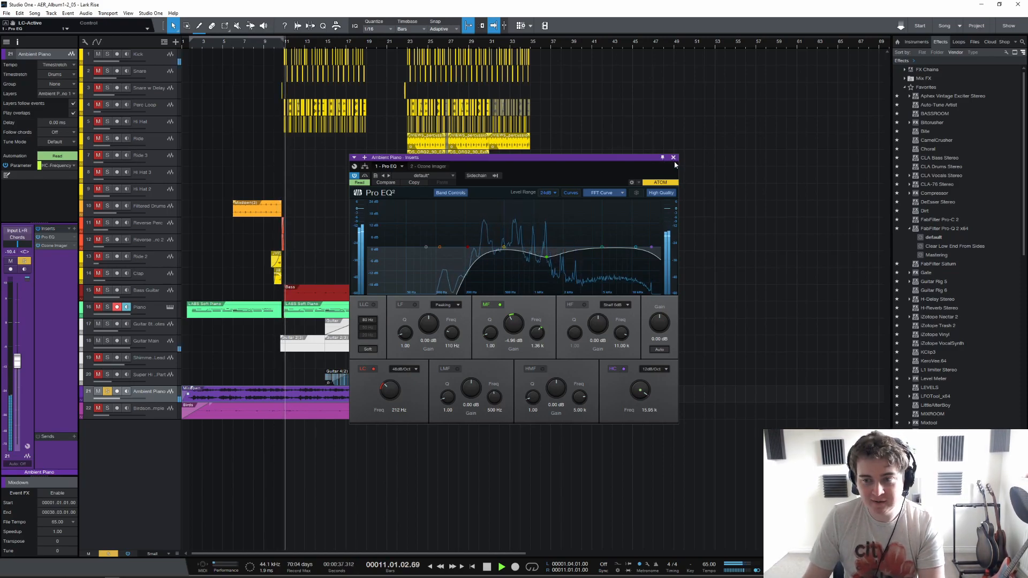
# Step: Inspect the Ambient Piano's Ozone Imager during playback, then close it, stop playback and unsolo the track
pyautogui.click(54, 245)
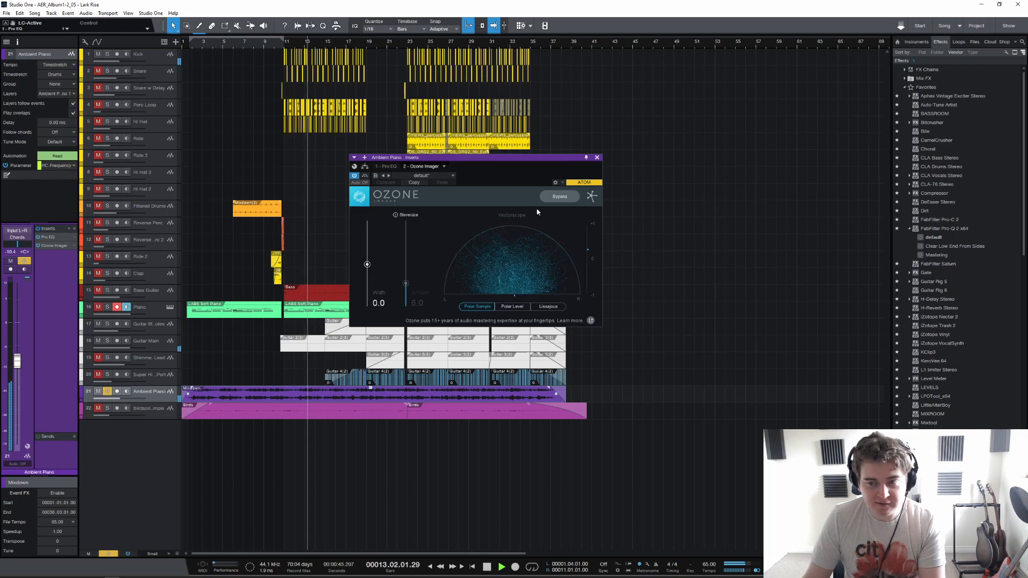
pyautogui.click(597, 158)
pyautogui.press('space')
pyautogui.click(107, 391)
# Step: Open the Piano track's Pro EQ, solo the track, and play the intro section while watching the equalizer
pyautogui.click(139, 307)
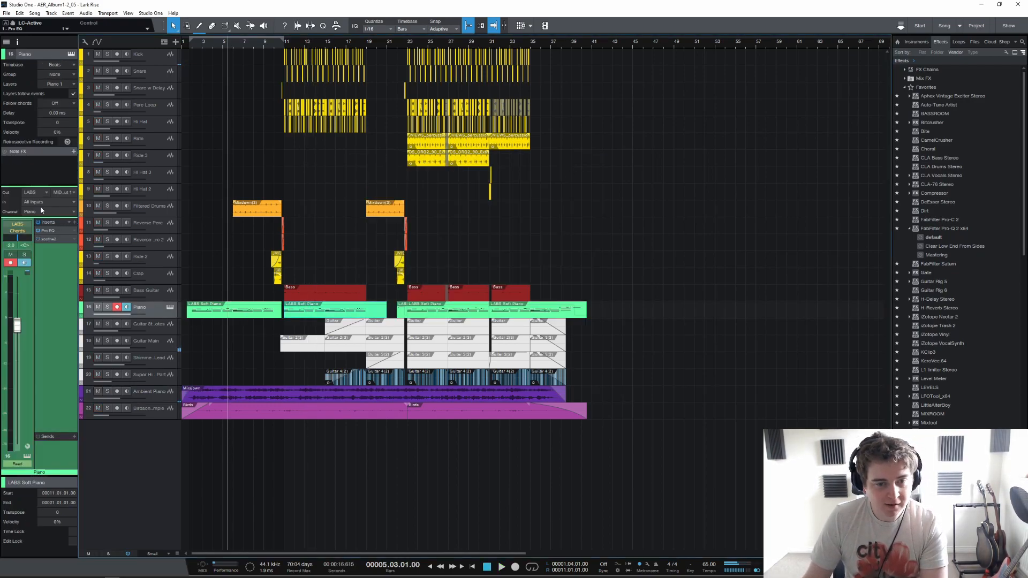
pyautogui.click(52, 232)
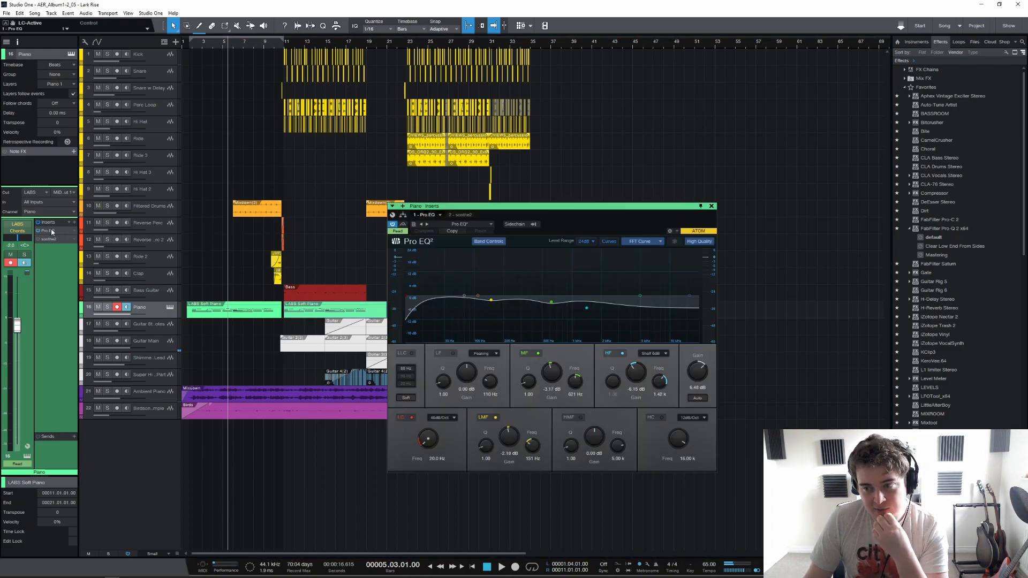
pyautogui.click(108, 308)
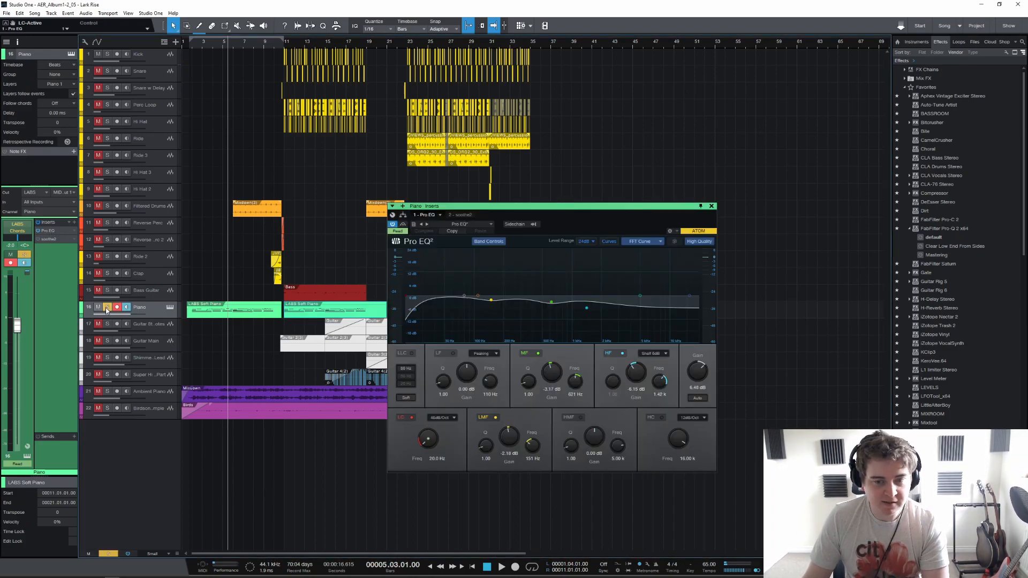
pyautogui.click(232, 48)
pyautogui.press('space')
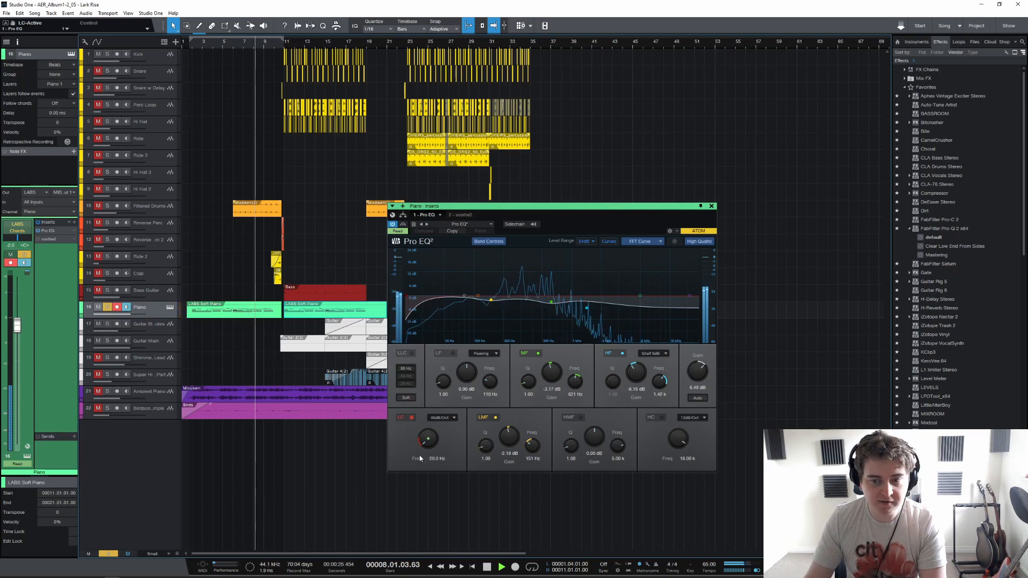
# Step: Show the Piano's LC-Frequency automation and listen from bar 11, then stop, unsolo the track and close the equalizer
pyautogui.click(84, 317)
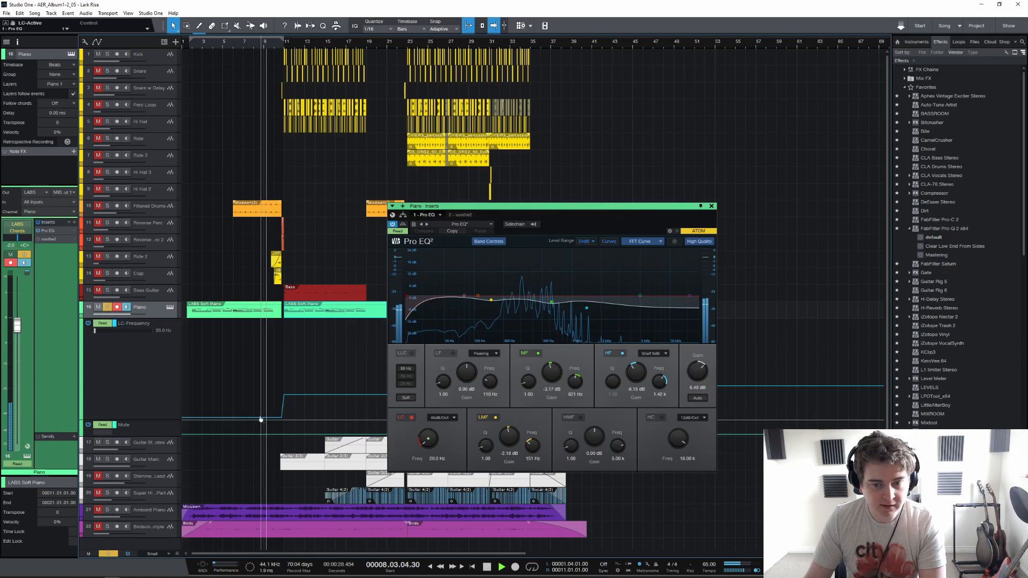
pyautogui.click(284, 47)
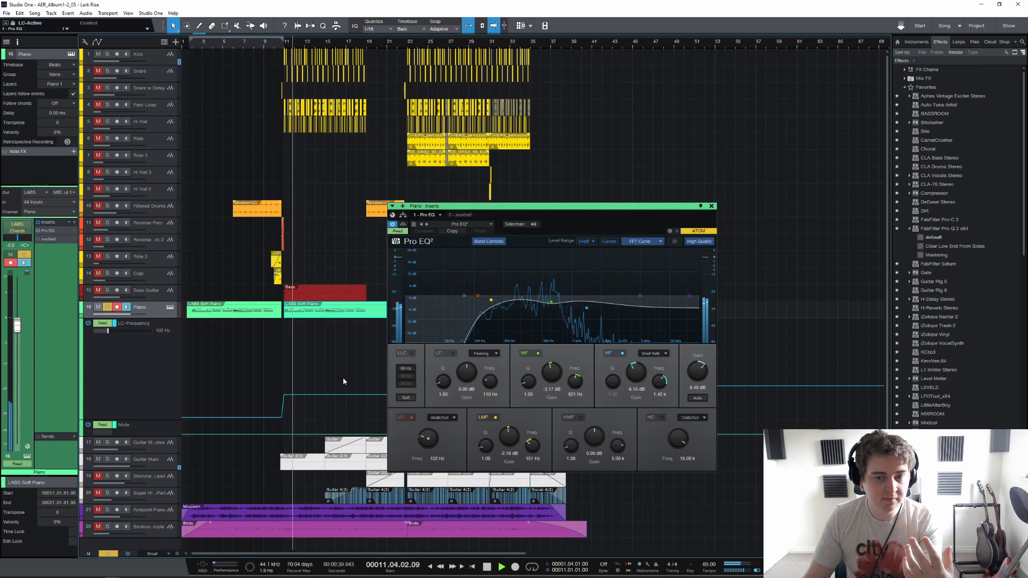
pyautogui.press('space')
pyautogui.click(109, 307)
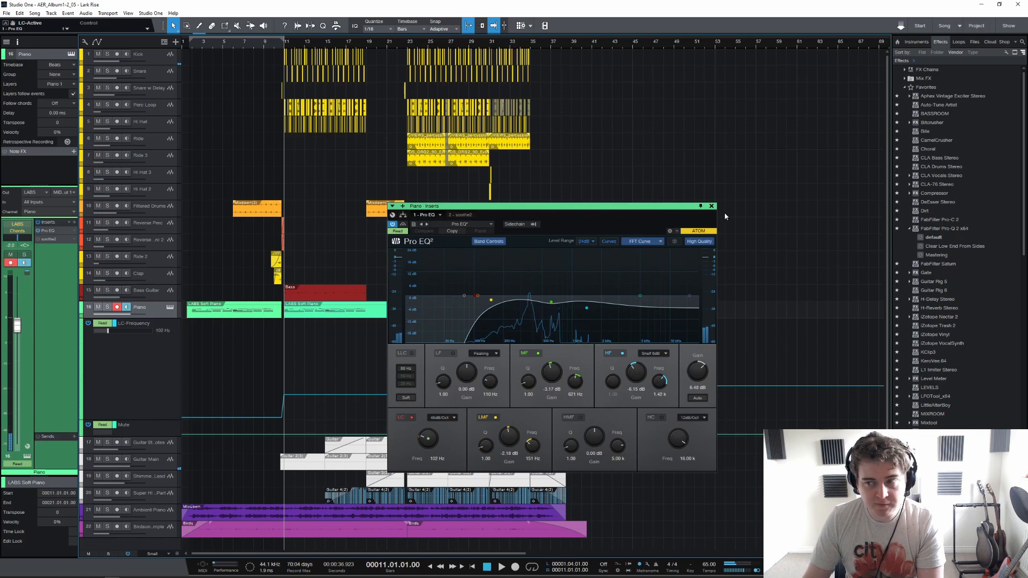
pyautogui.click(711, 207)
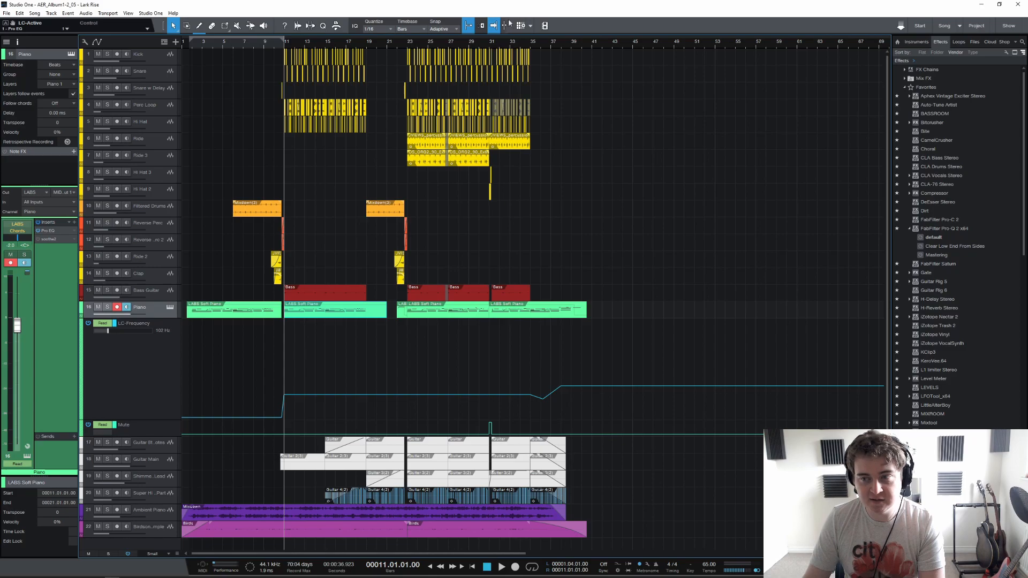
# Step: Examine the Piano's low-cut automation around bar 35, then hide the automation lanes and return the playhead to bar 6
pyautogui.click(531, 45)
pyautogui.scroll(2, 539, 43)
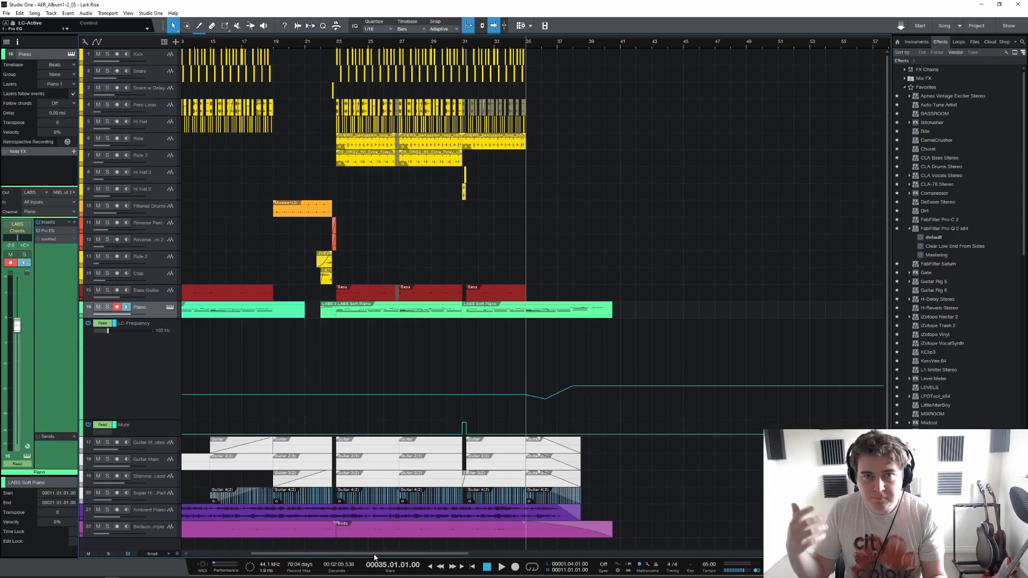
pyautogui.moveTo(323, 572)
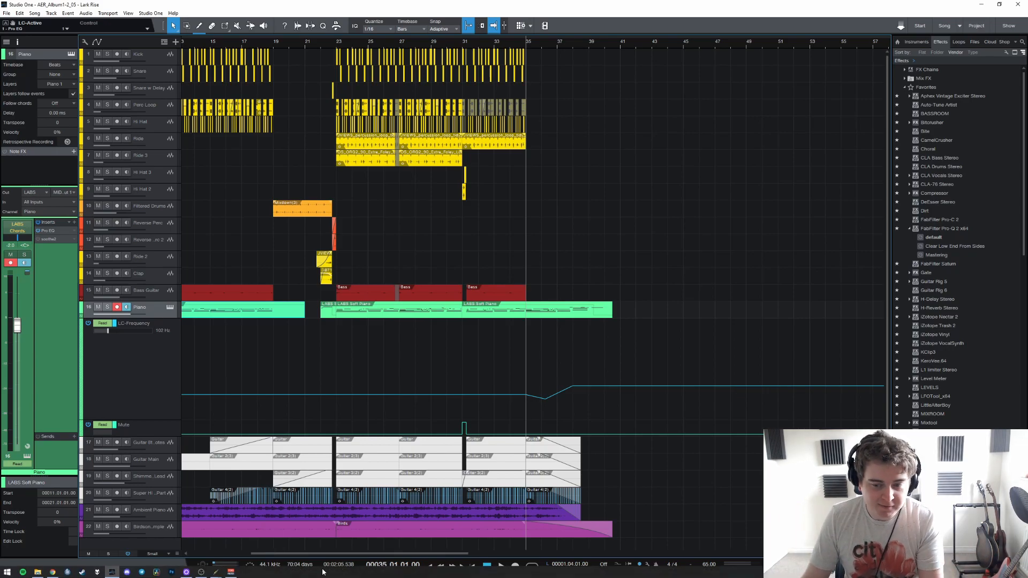
pyautogui.moveTo(348, 554); pyautogui.dragTo(278, 554)
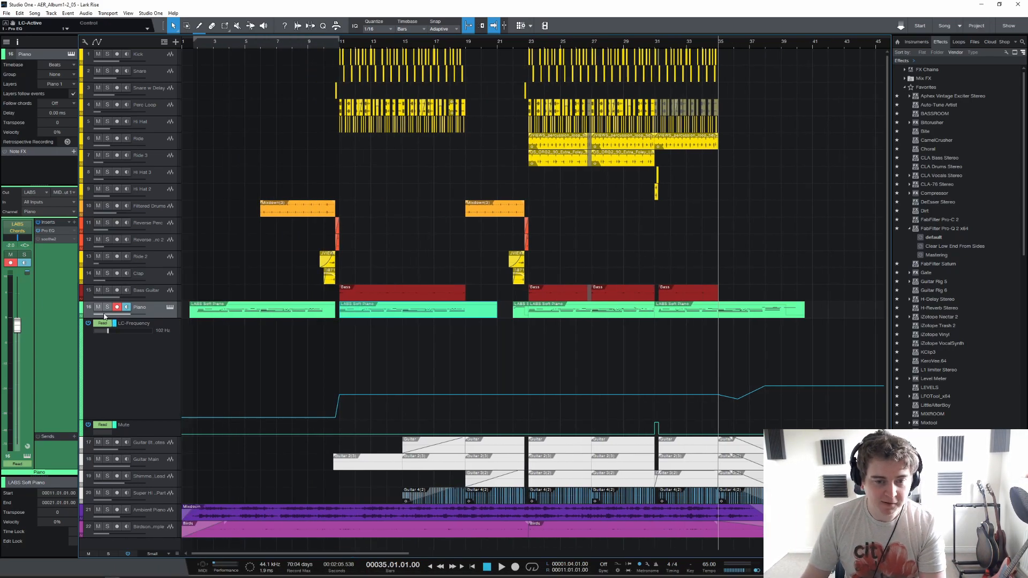
pyautogui.click(81, 320)
pyautogui.click(260, 45)
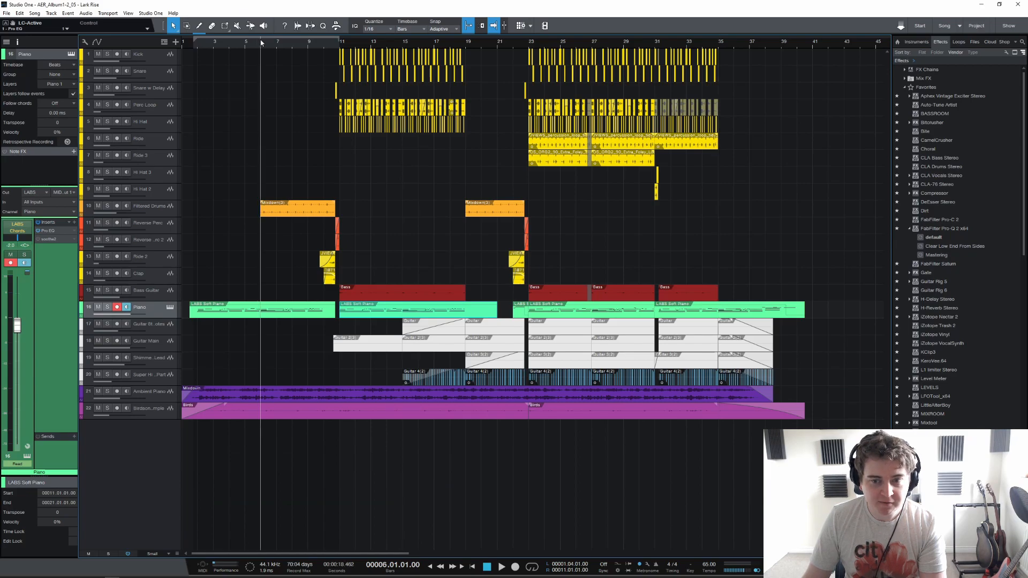
# Step: Try bouncing the drum events of bars 11 to 19 to a new track with Mixdown Selection, then undo it
pyautogui.click(156, 208)
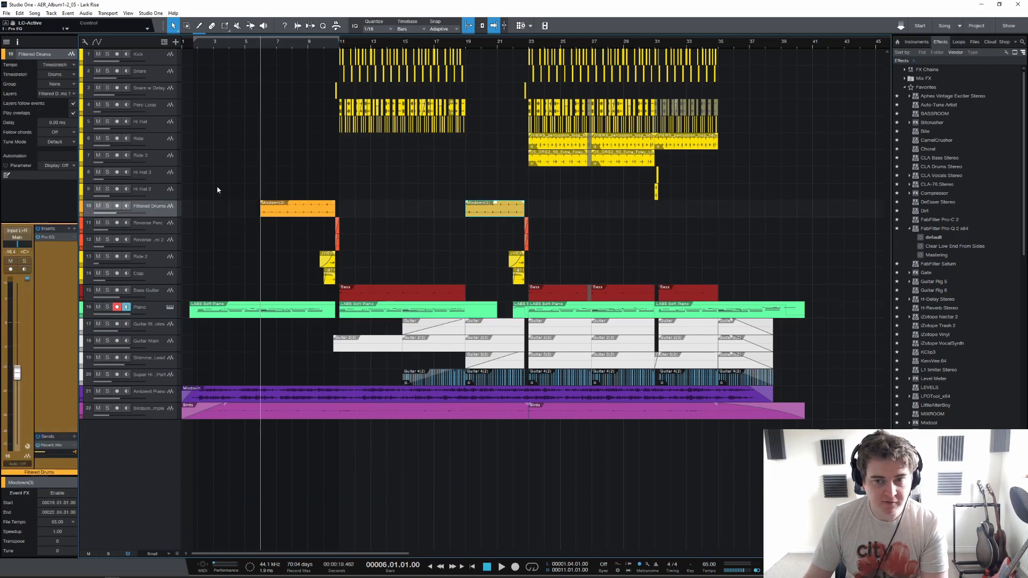
pyautogui.moveTo(493, 167); pyautogui.dragTo(338, 49)
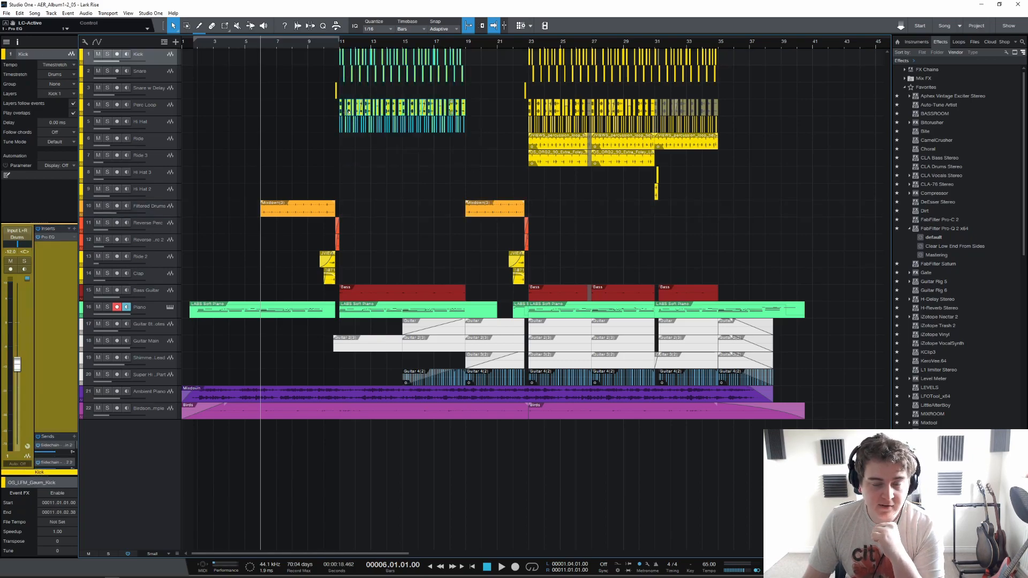
pyautogui.rightClick(348, 110)
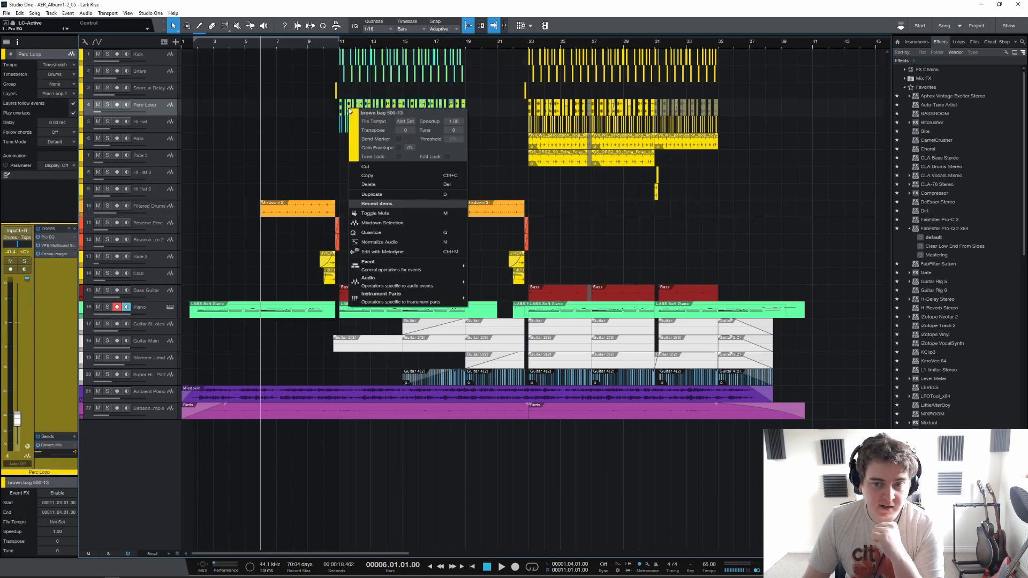
pyautogui.click(401, 223)
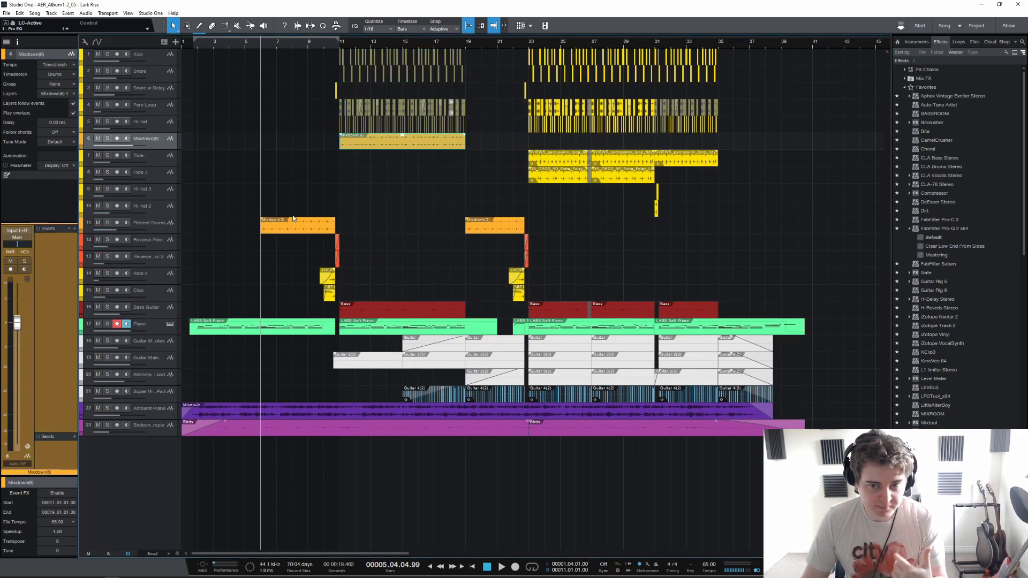
pyautogui.hotkey('ctrl', 'z')
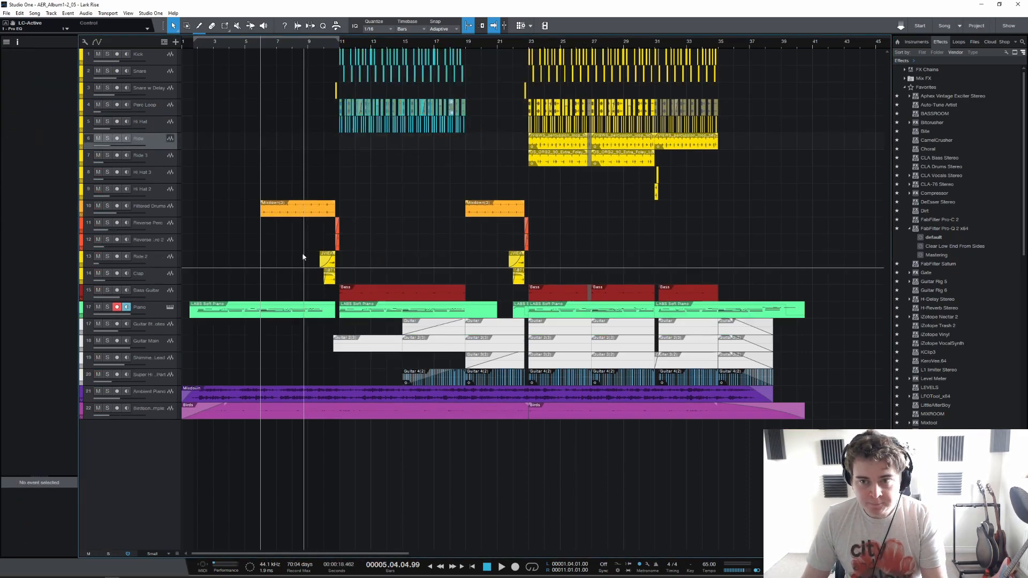
# Step: Open the Filtered Drums' Pro EQ and compare playback from bar 6 with the equalizer bypassed and active
pyautogui.click(285, 208)
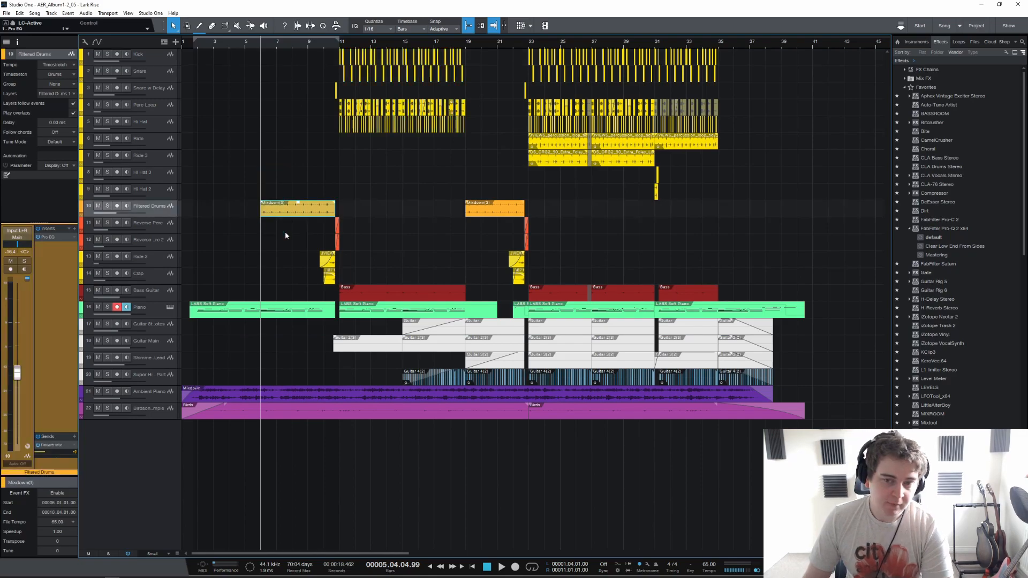
pyautogui.click(60, 235)
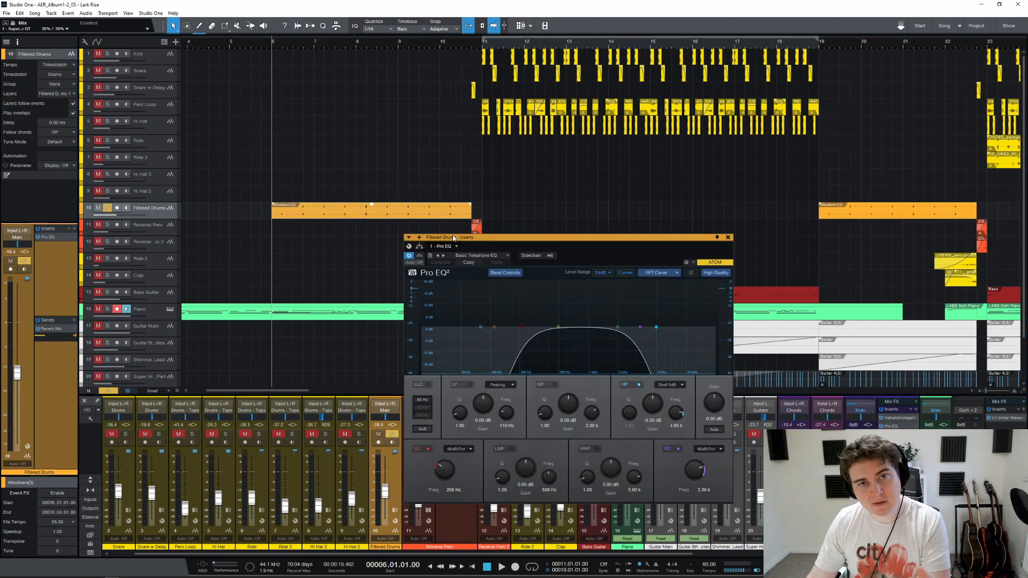
pyautogui.click(408, 256)
pyautogui.press('space')
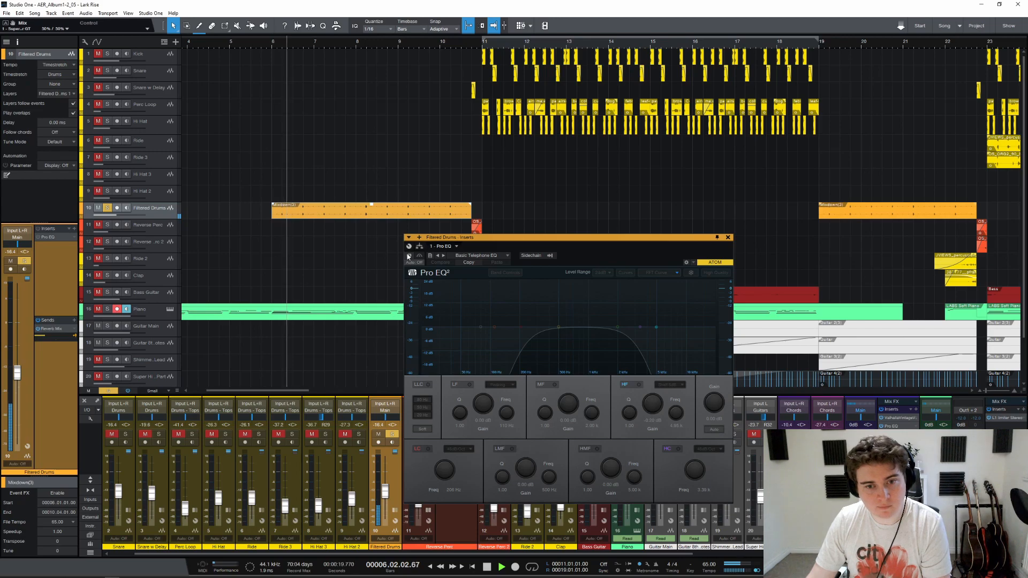
pyautogui.click(409, 255)
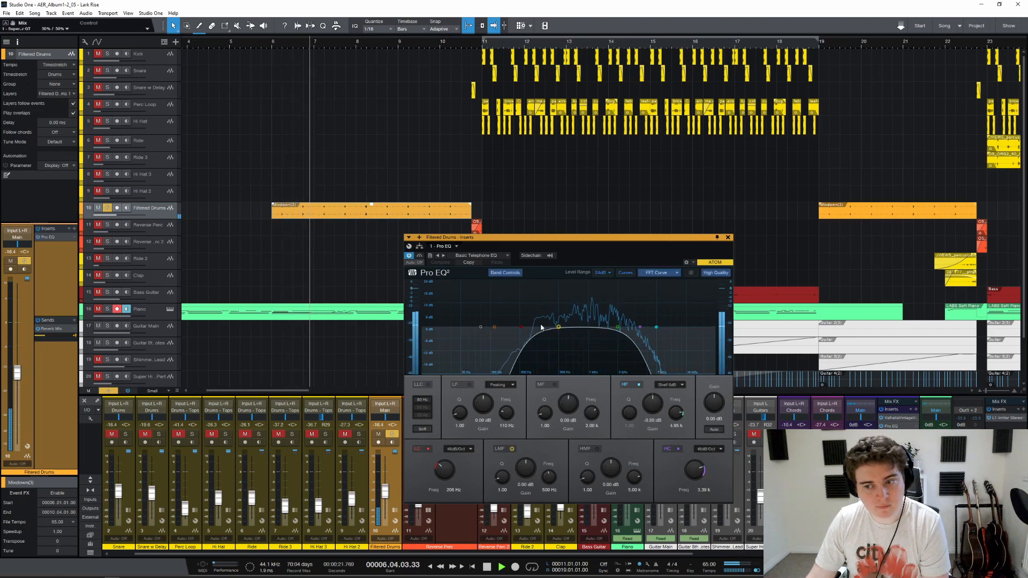
# Step: Stop playback, close the Filtered Drums' Pro EQ, unsolo the track, and listen to the drums in context from bar 6
pyautogui.press('space')
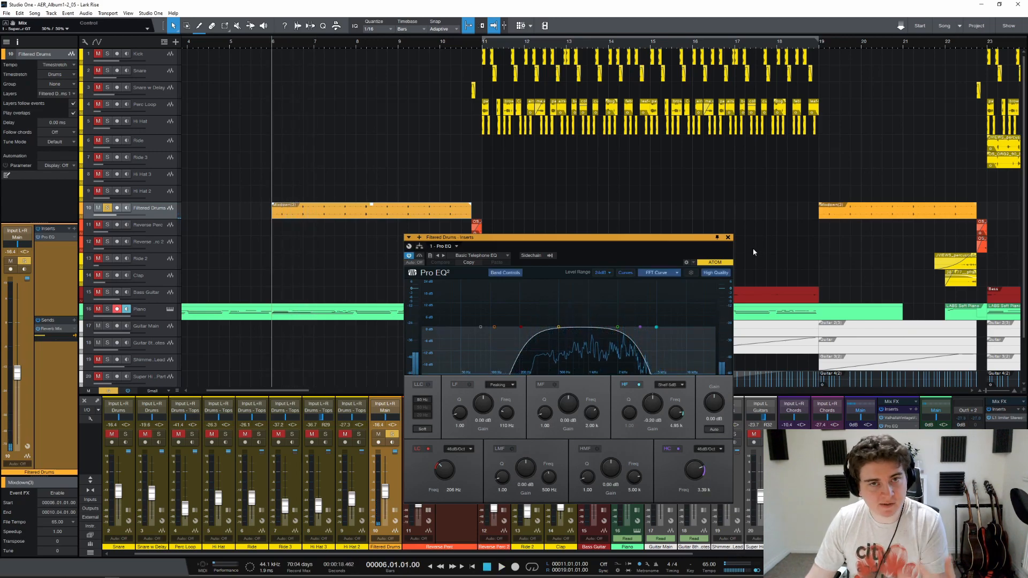
pyautogui.click(728, 237)
pyautogui.click(107, 208)
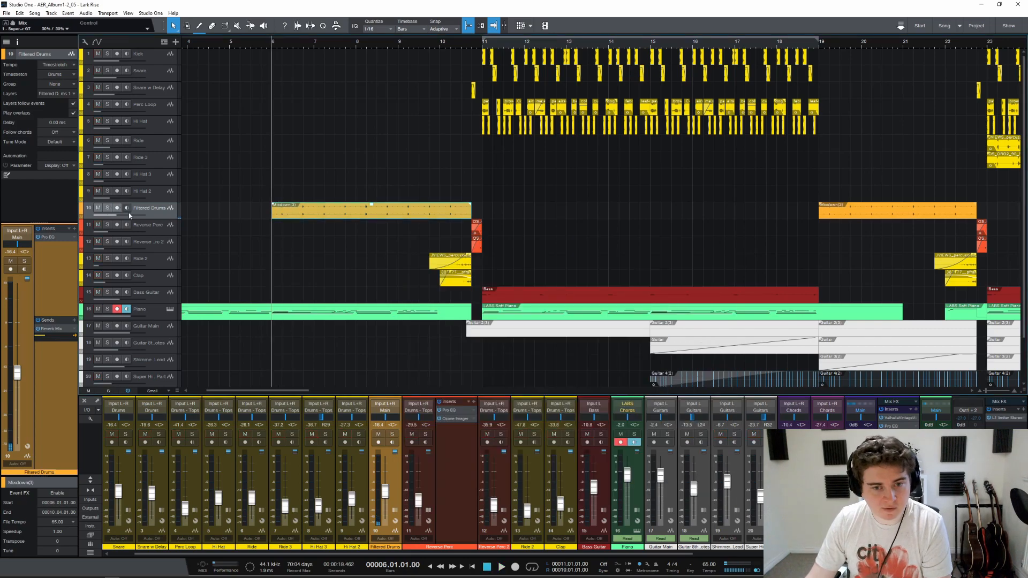
pyautogui.press('space')
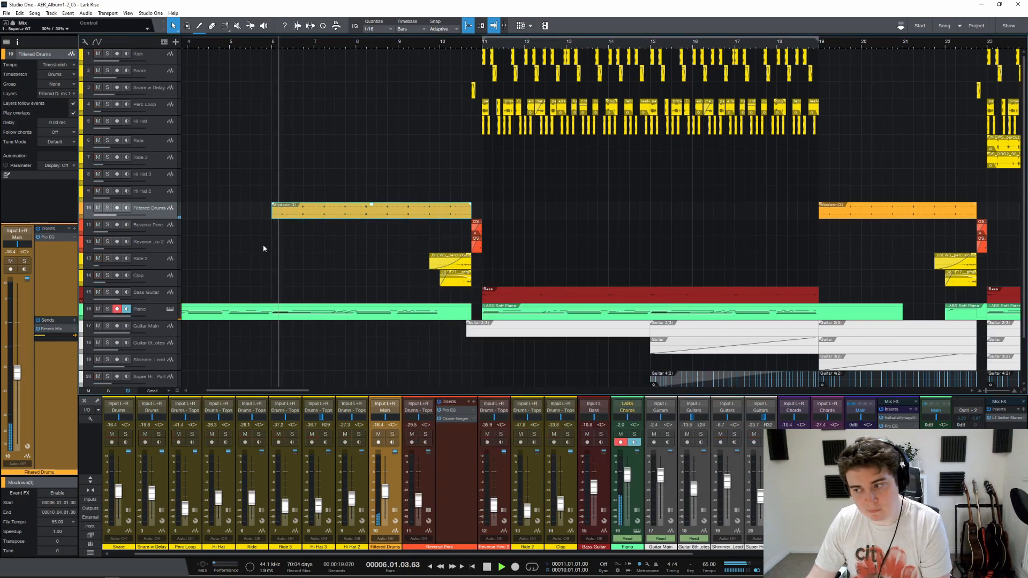
pyautogui.click(867, 434)
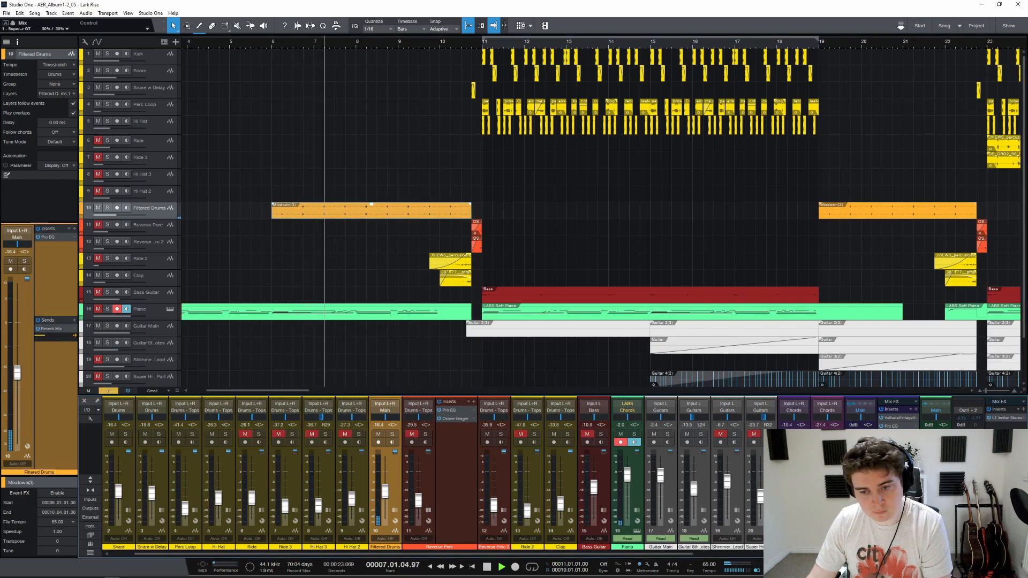
pyautogui.press('space')
# Step: Place the playhead at bar 10 and solo the Clap, Ride 2, both Reverse Perc tracks and Snare w Delay
pyautogui.scroll(-3, 496, 251)
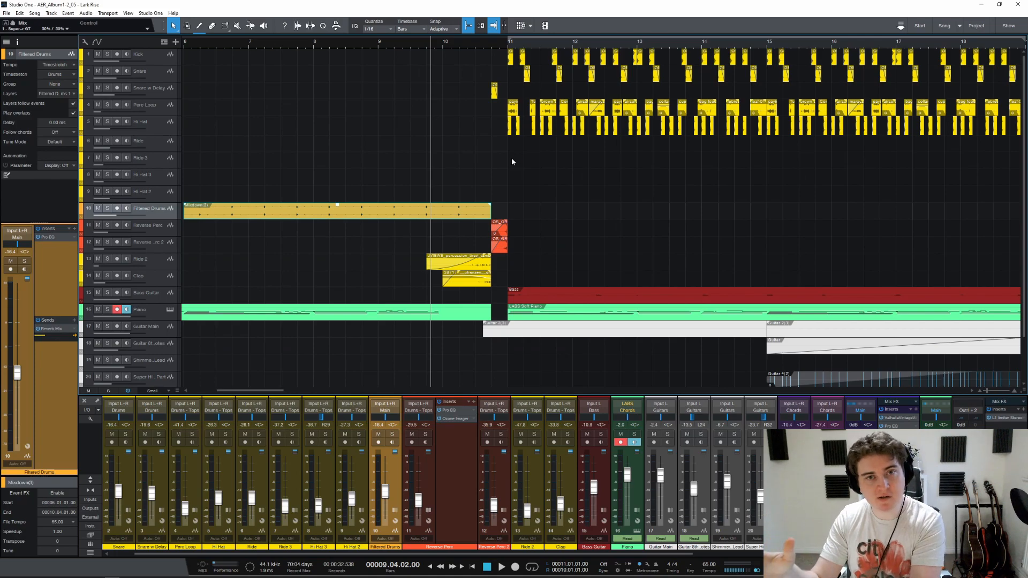
pyautogui.click(162, 278)
pyautogui.click(240, 386)
pyautogui.moveTo(240, 390)
pyautogui.mouseDown()
pyautogui.moveTo(259, 391)
pyautogui.moveTo(248, 395)
pyautogui.mouseUp()
pyautogui.click(145, 275)
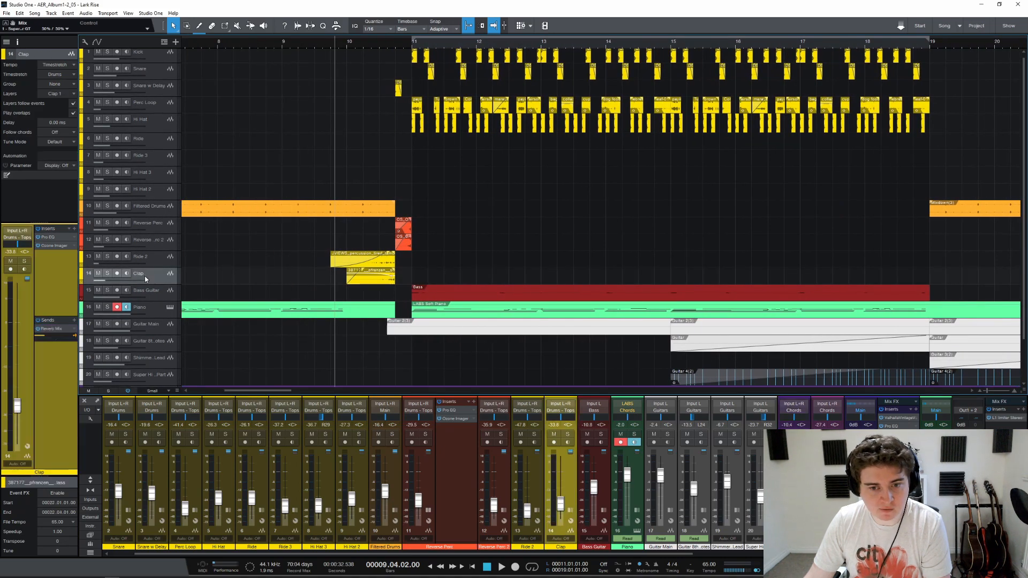
pyautogui.click(108, 274)
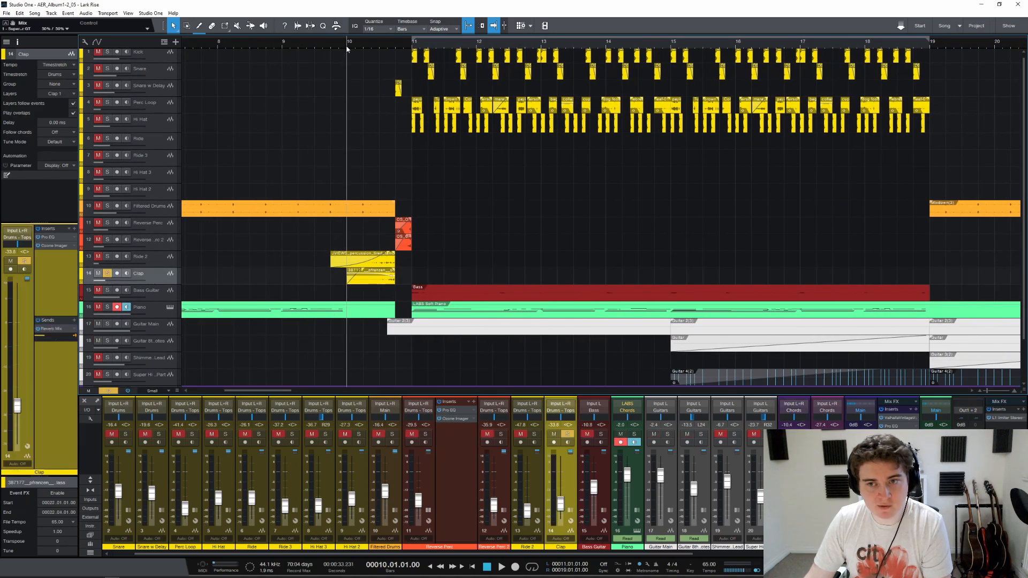
pyautogui.scroll(4, 351, 77)
pyautogui.moveTo(108, 256); pyautogui.dragTo(108, 223)
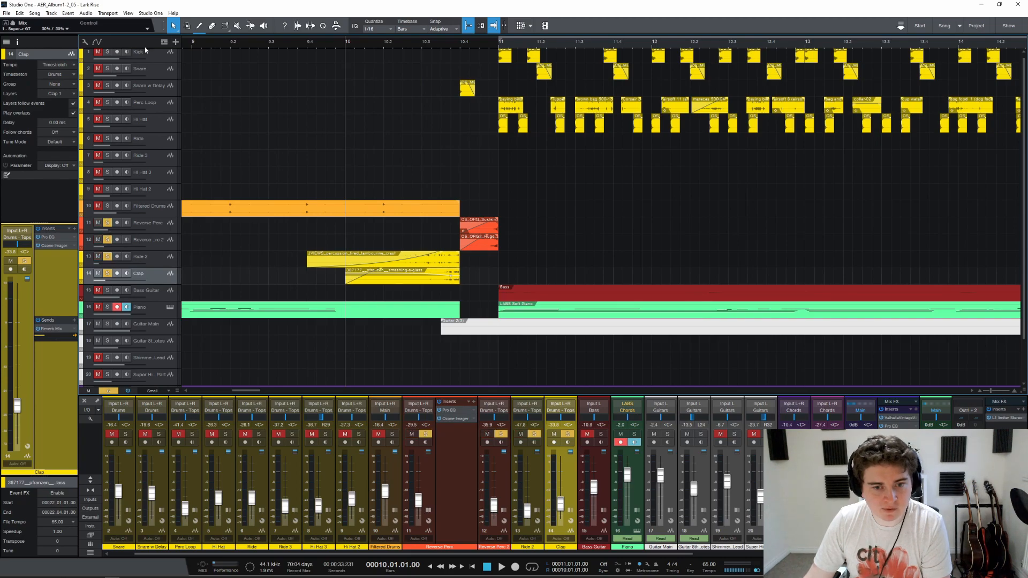
pyautogui.click(109, 85)
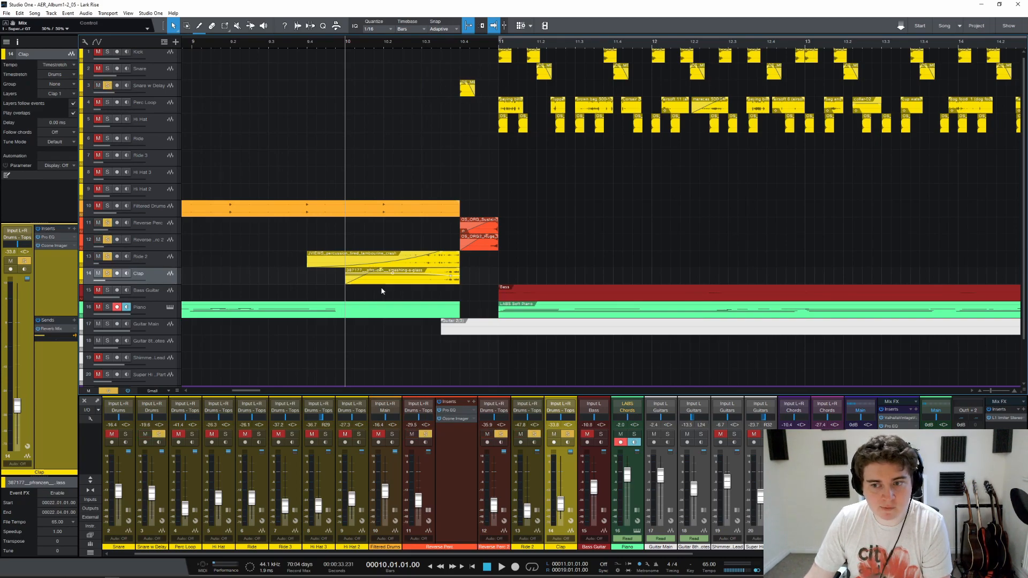
# Step: Point out the Ride 2 and Reverse Perc events, listen to the soloed fill from bar 10, and clear all solos
pyautogui.click(407, 262)
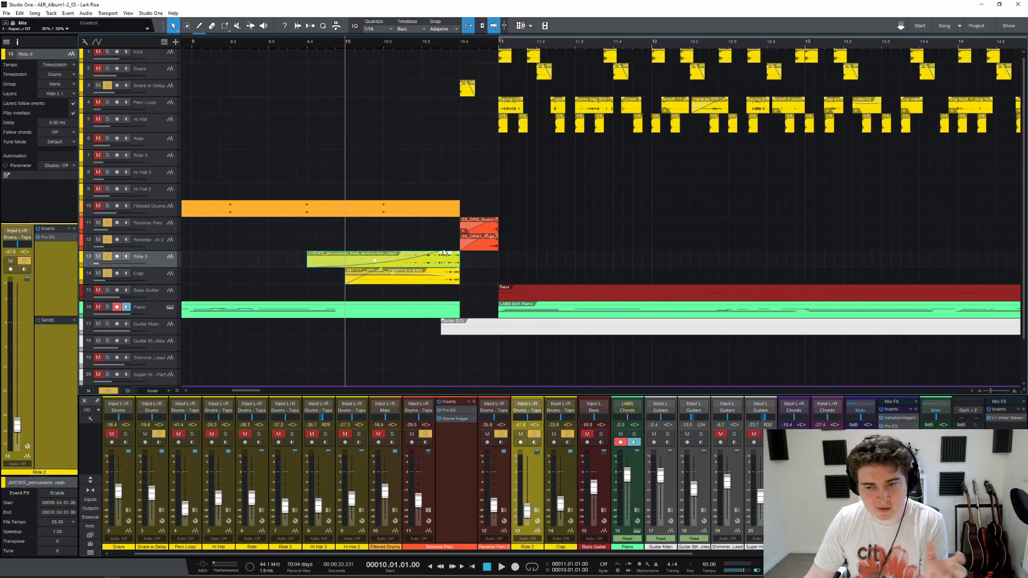
pyautogui.moveTo(535, 247); pyautogui.dragTo(475, 220)
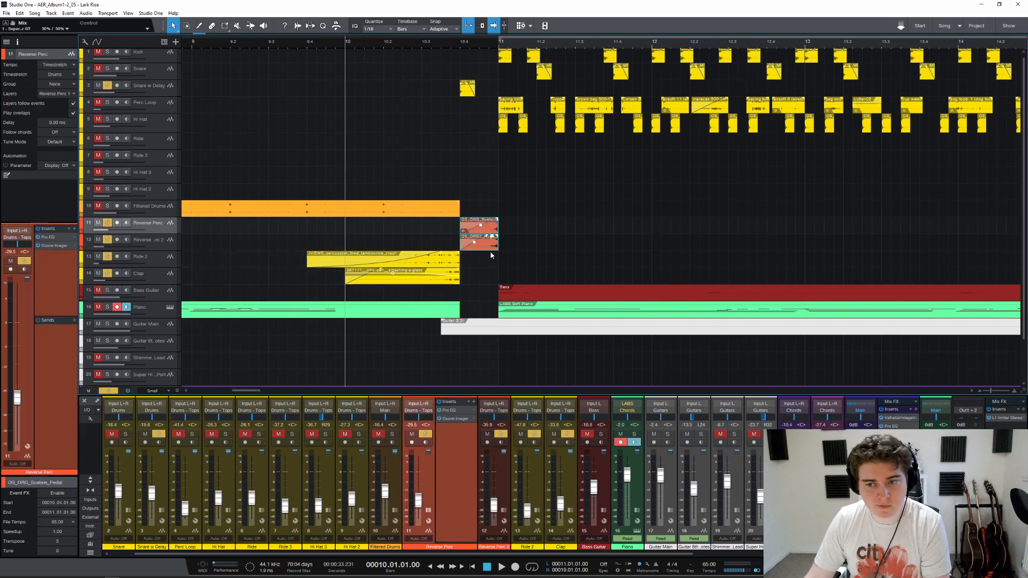
pyautogui.press('space')
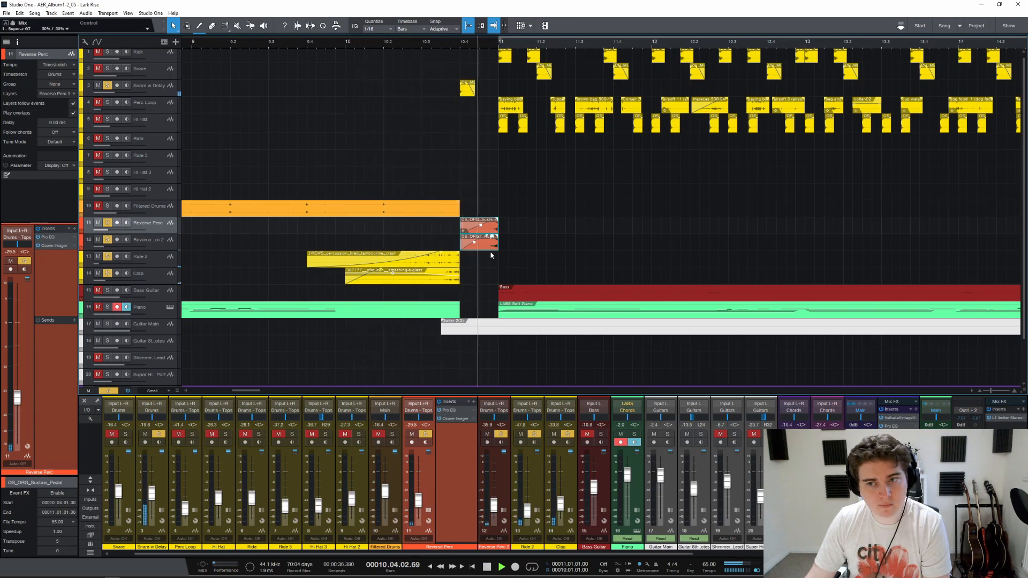
pyautogui.press('space')
pyautogui.click(111, 392)
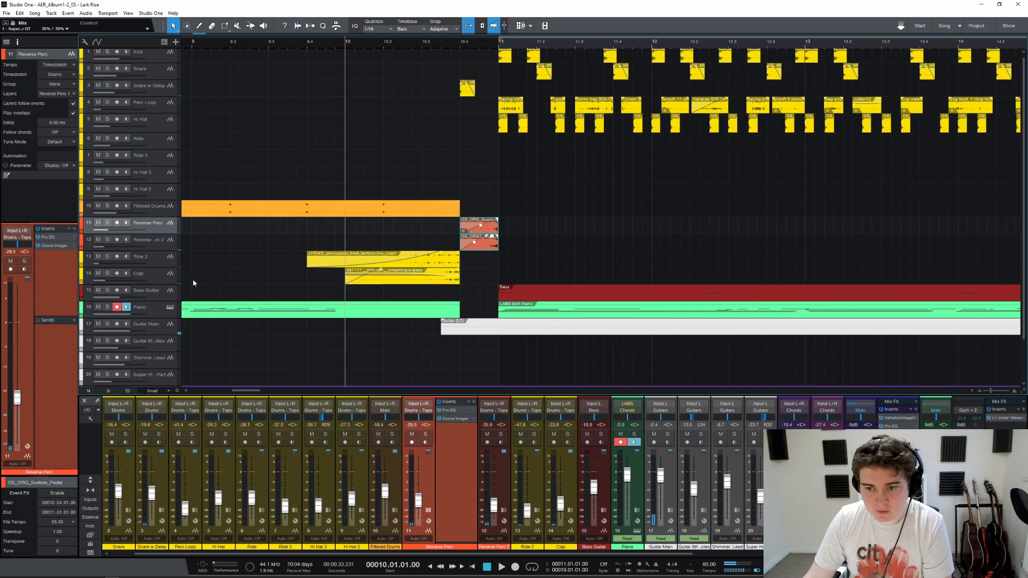
# Step: Solo the Clap, listen to it from within bar 10, and inspect its Pro EQ curve
pyautogui.click(159, 269)
pyautogui.click(160, 262)
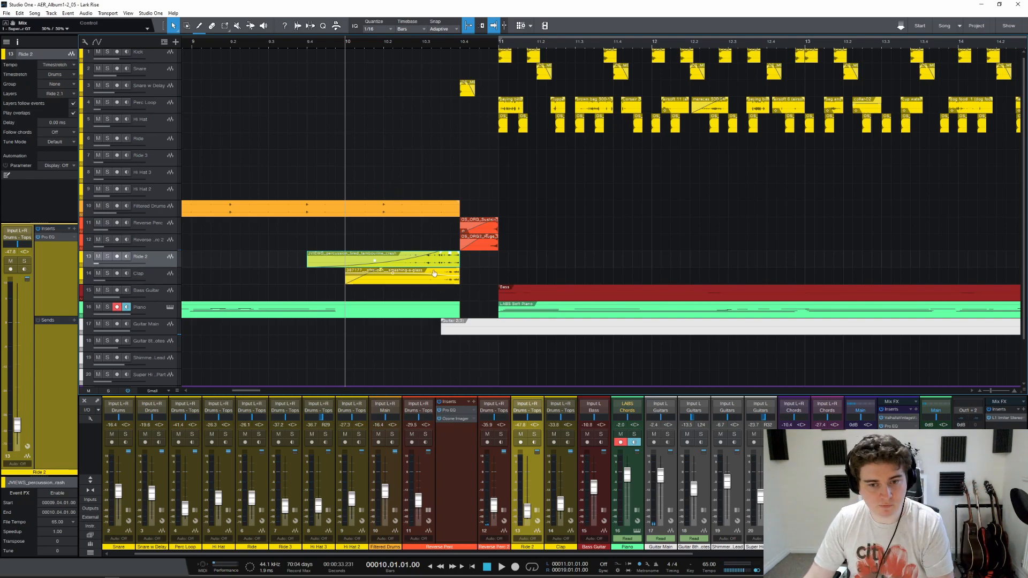
pyautogui.click(149, 270)
pyautogui.click(421, 49)
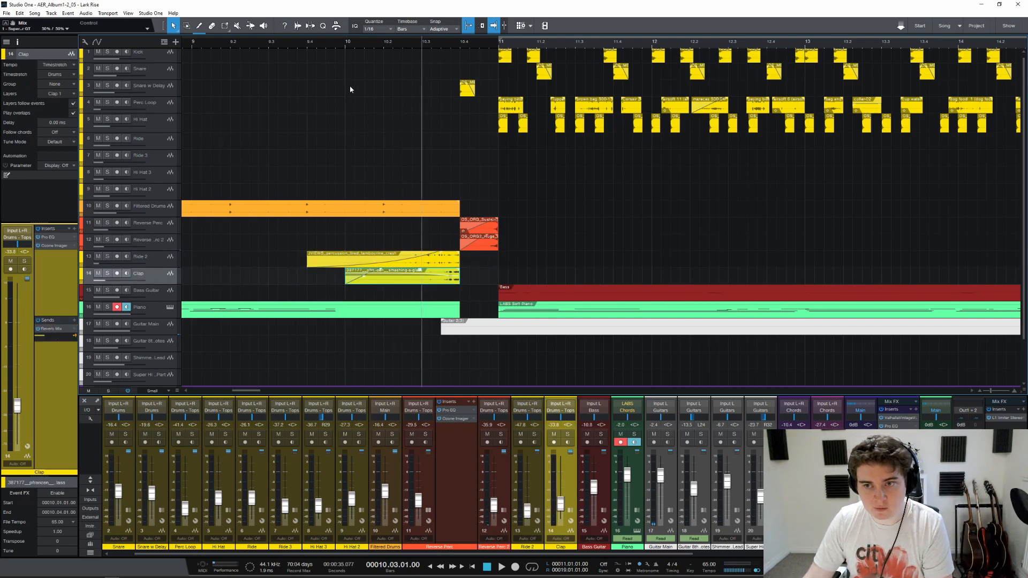
pyautogui.click(377, 47)
pyautogui.click(108, 273)
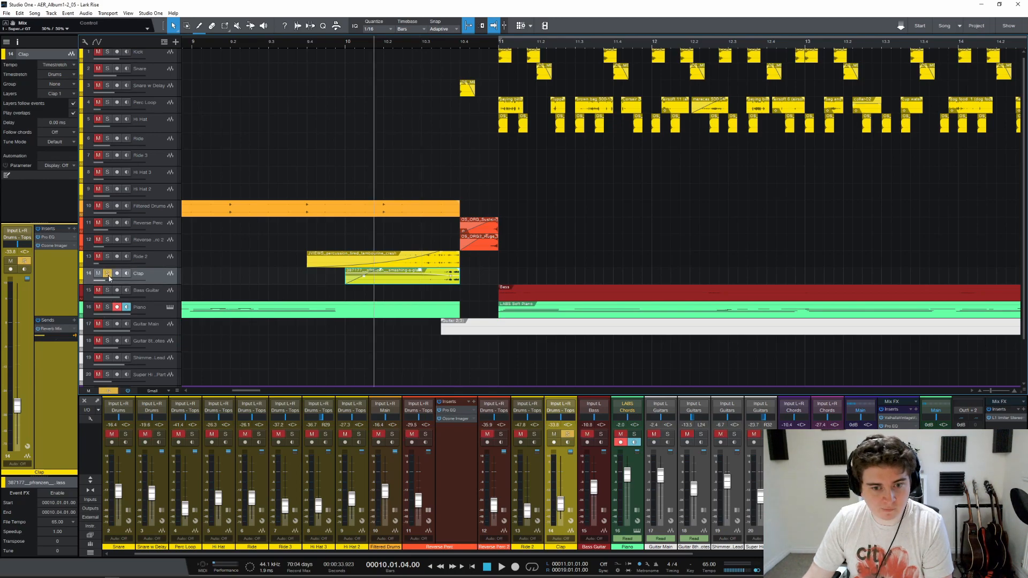
pyautogui.press('space')
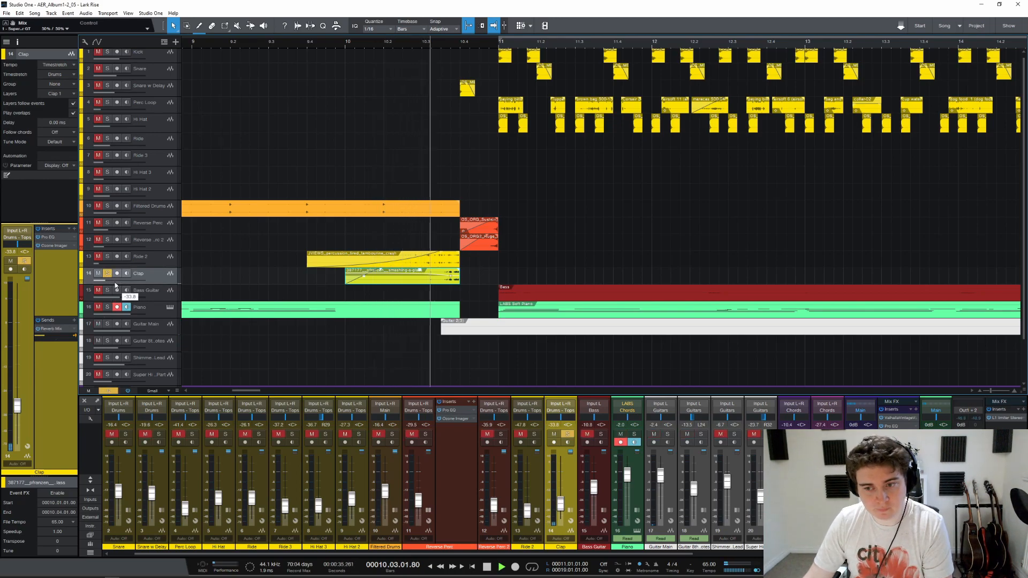
pyautogui.press('space')
pyautogui.doubleClick(49, 237)
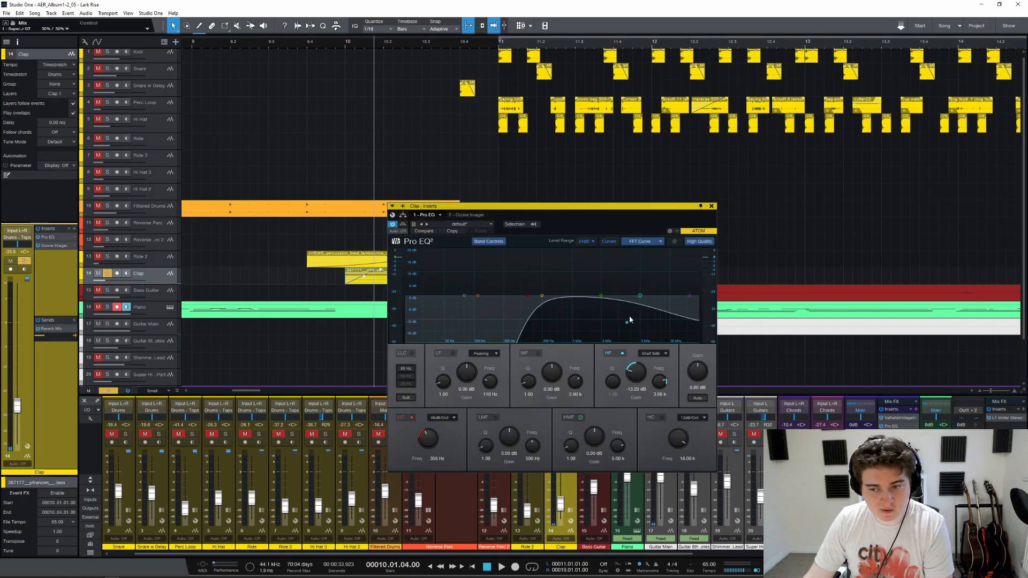
pyautogui.click(711, 206)
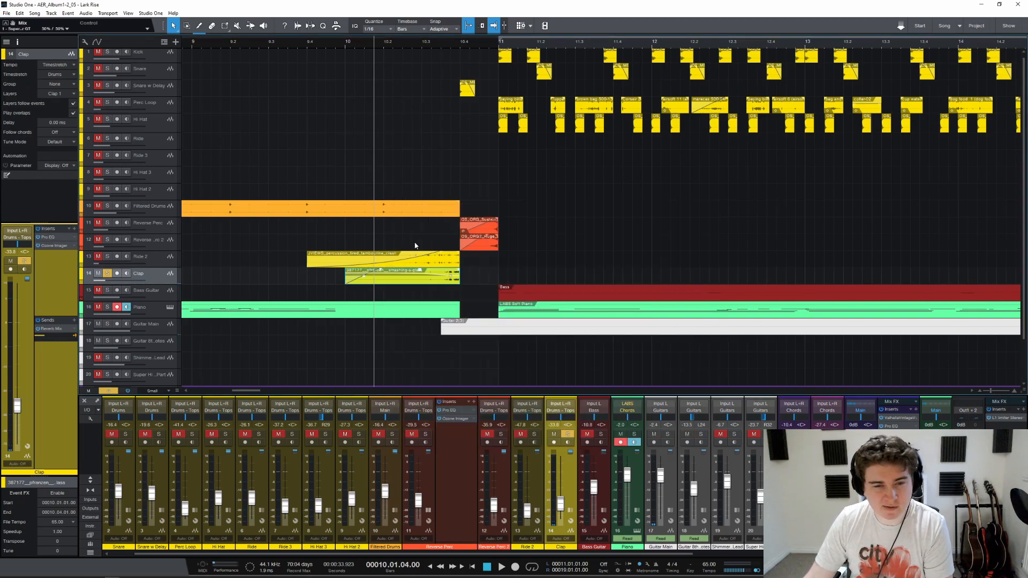
# Step: Switch the solo to Ride 2, inspect its Pro EQ, listen from within bar 10, and unsolo the track
pyautogui.click(124, 259)
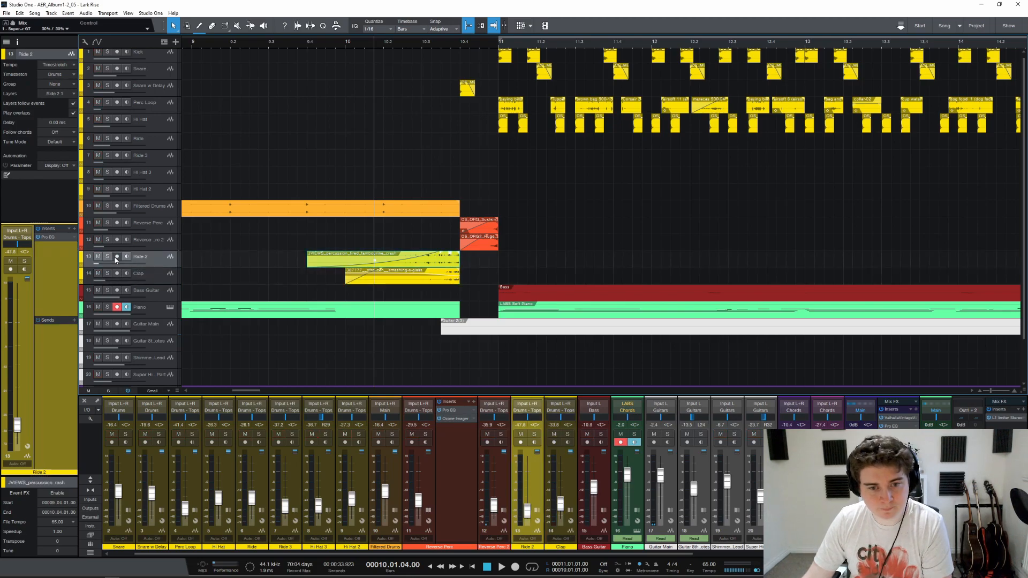
pyautogui.click(60, 237)
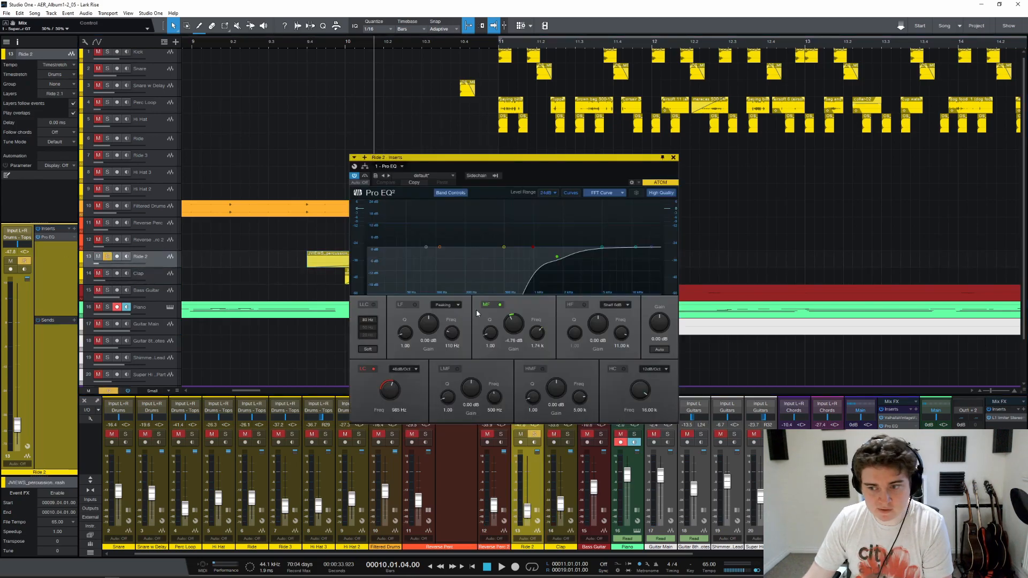
pyautogui.click(673, 157)
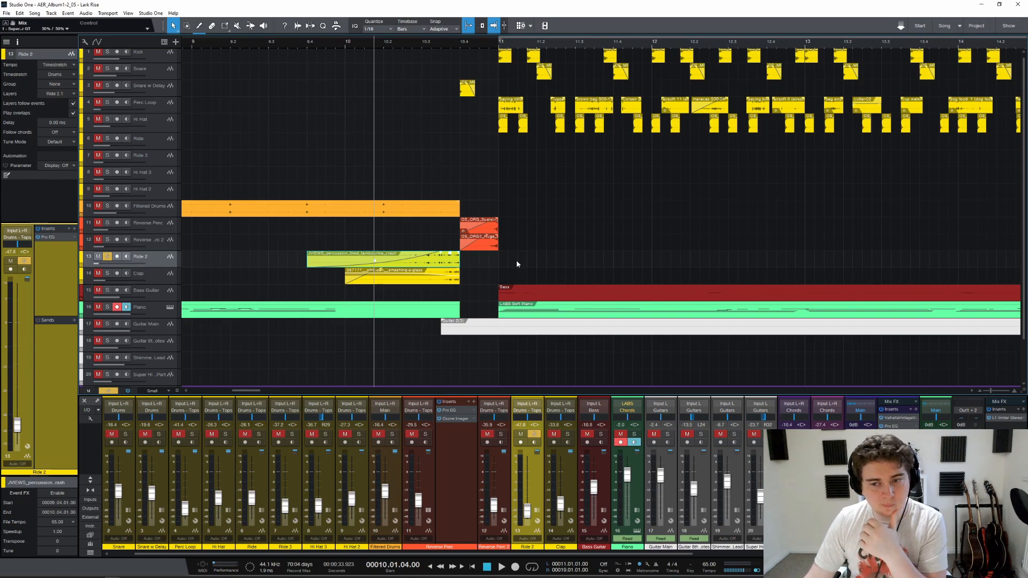
pyautogui.press('space')
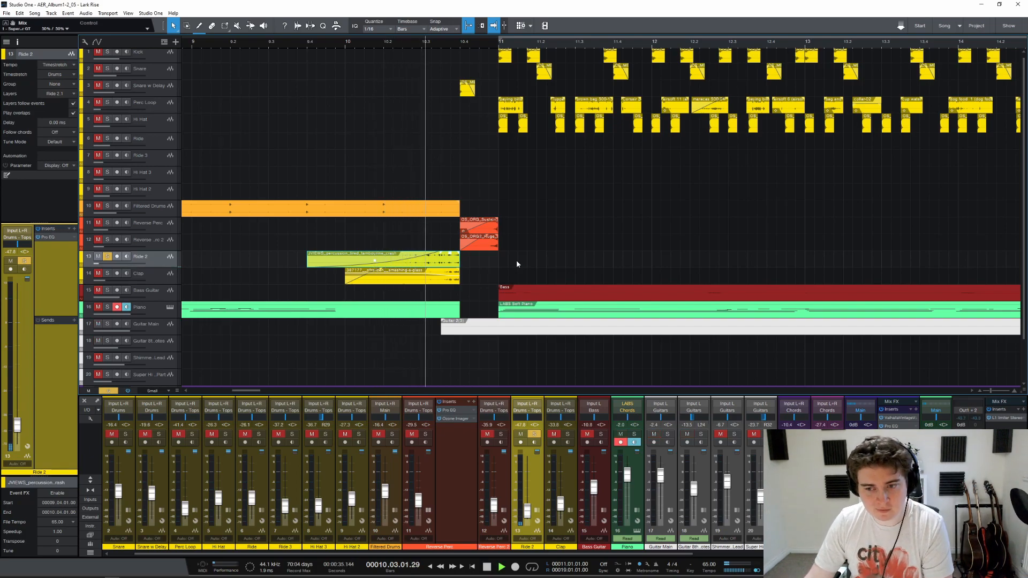
pyautogui.press('space')
pyautogui.click(107, 256)
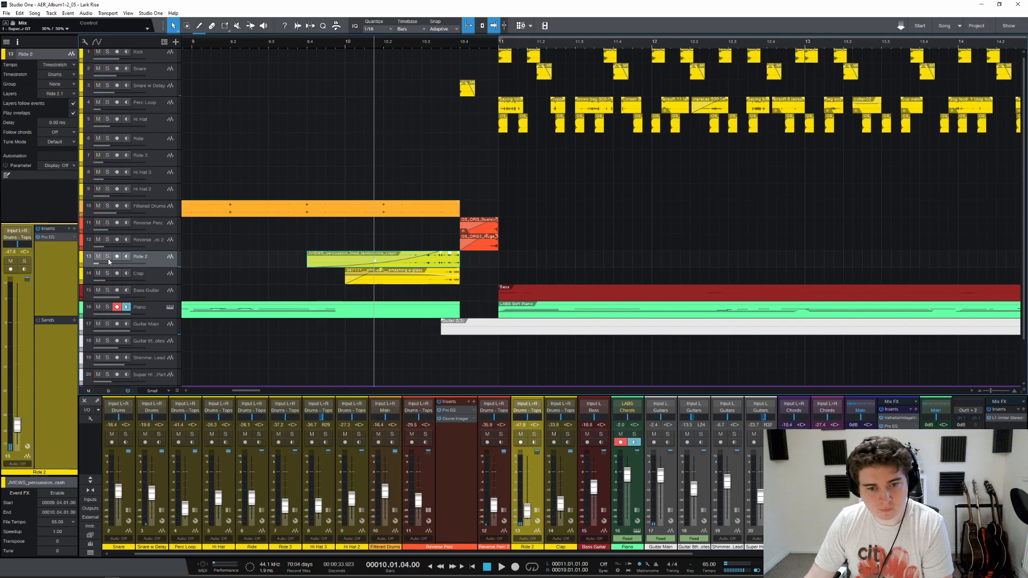
# Step: Solo Snare w Delay, inspect its H-Delay settings, listen to the hit before bar 11, and unsolo the track
pyautogui.click(466, 88)
pyautogui.click(108, 86)
pyautogui.click(58, 254)
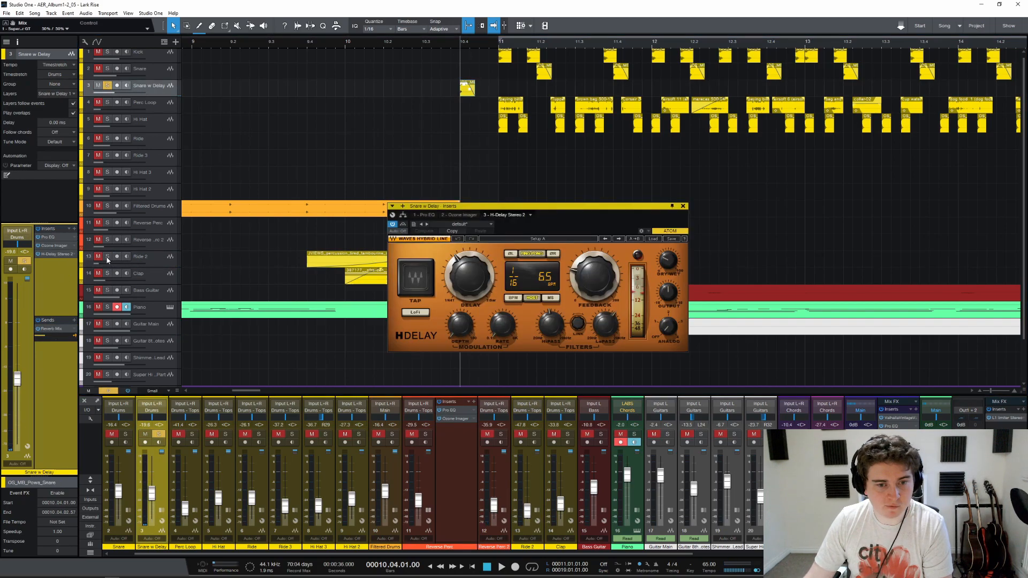
pyautogui.click(684, 207)
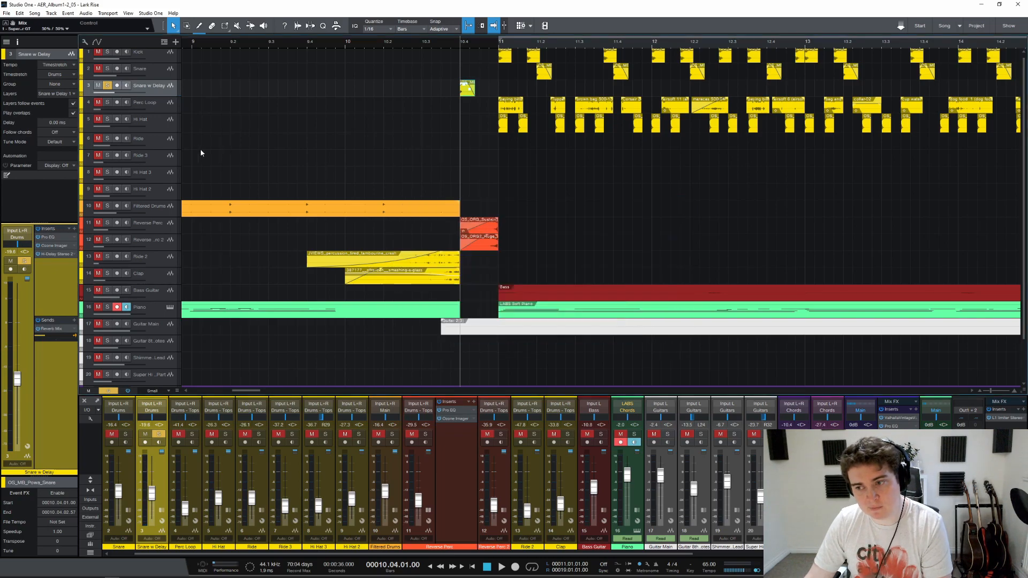
pyautogui.press('space')
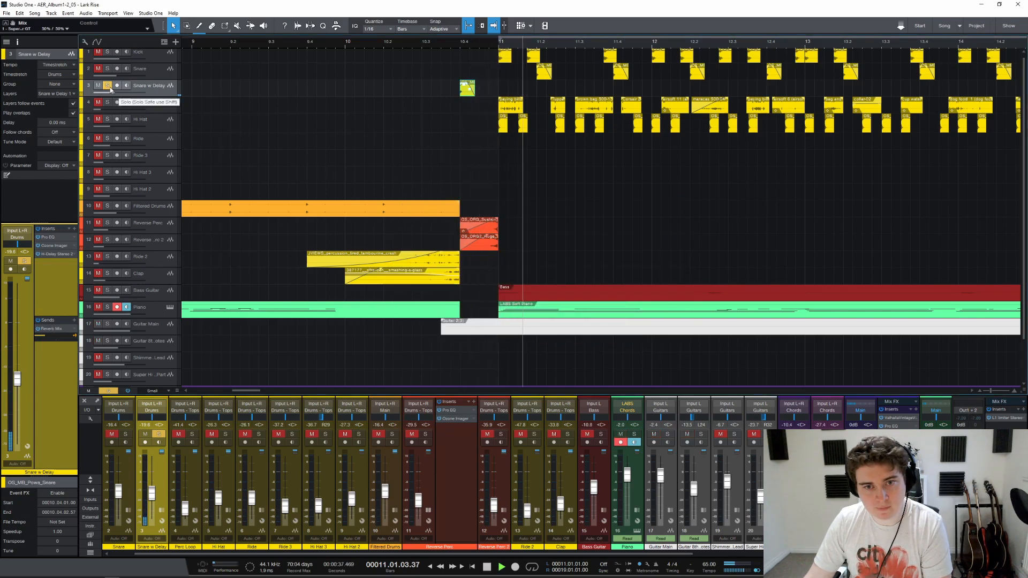
pyautogui.press('space')
pyautogui.click(107, 86)
# Step: Solo the second Reverse Perc track, inspect its H-Delay settings, listen to the lead-in to bar 11, and unsolo it
pyautogui.click(152, 242)
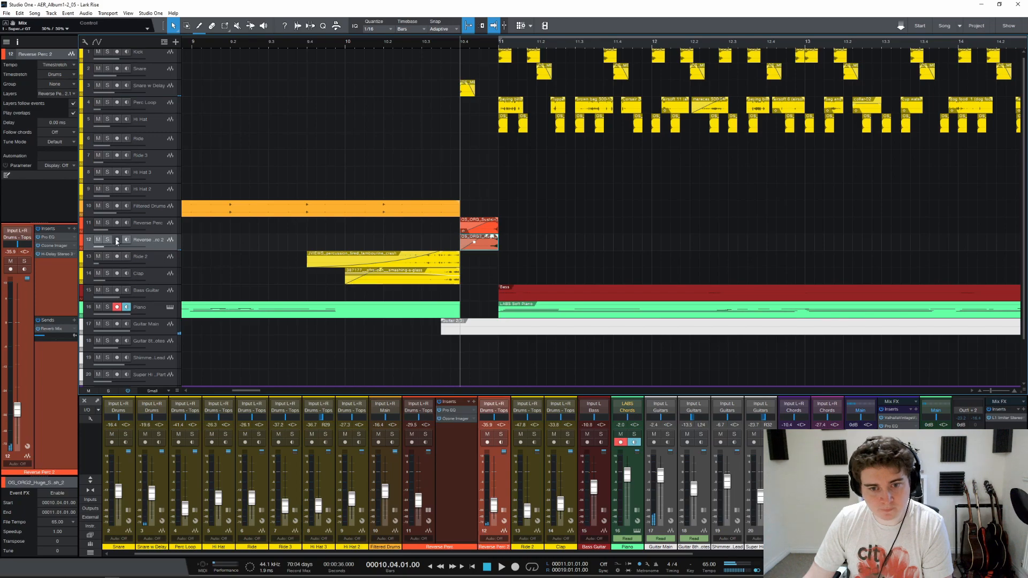
pyautogui.press('s')
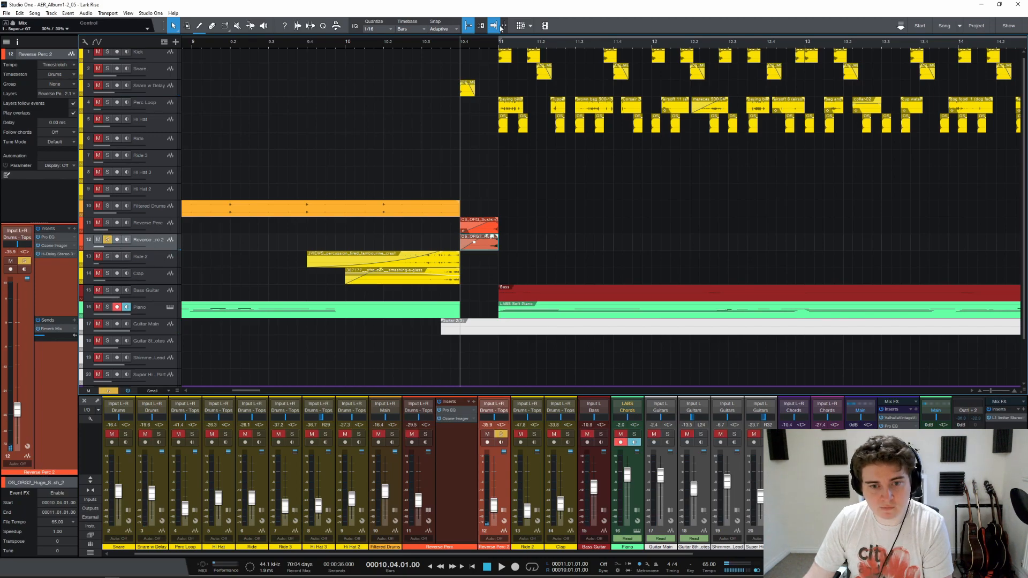
pyautogui.scroll(3, 493, 46)
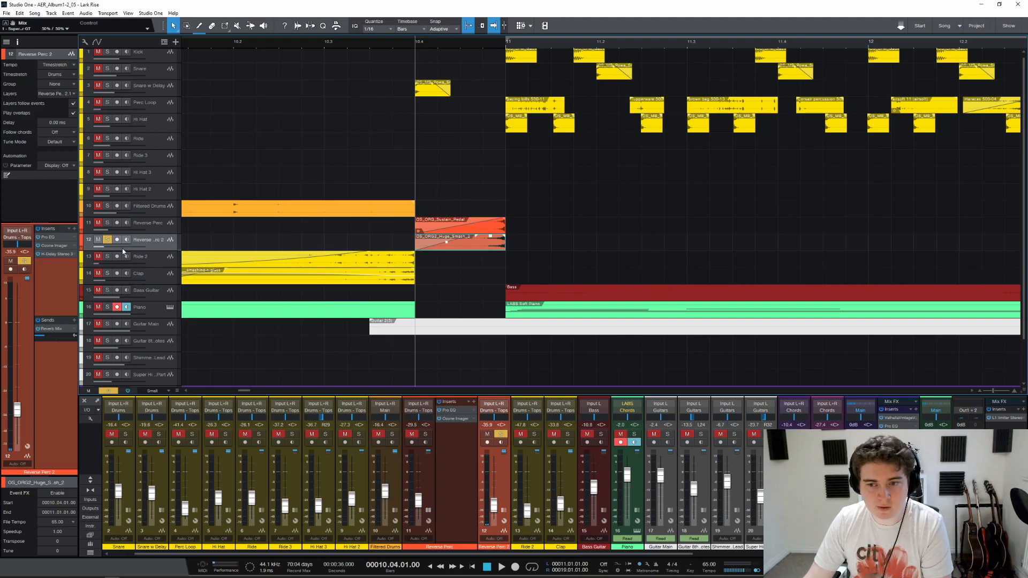
pyautogui.click(57, 254)
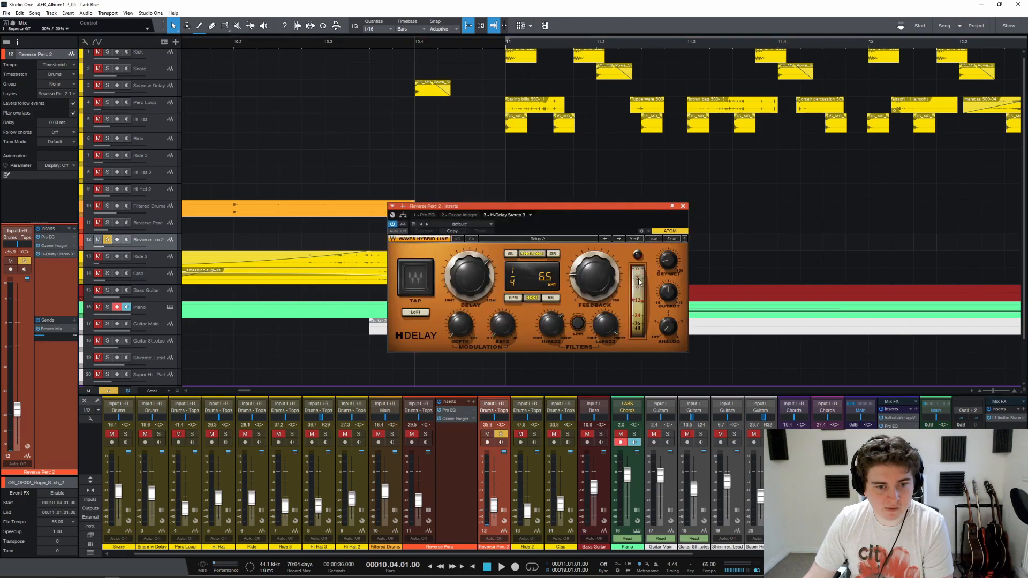
pyautogui.click(684, 209)
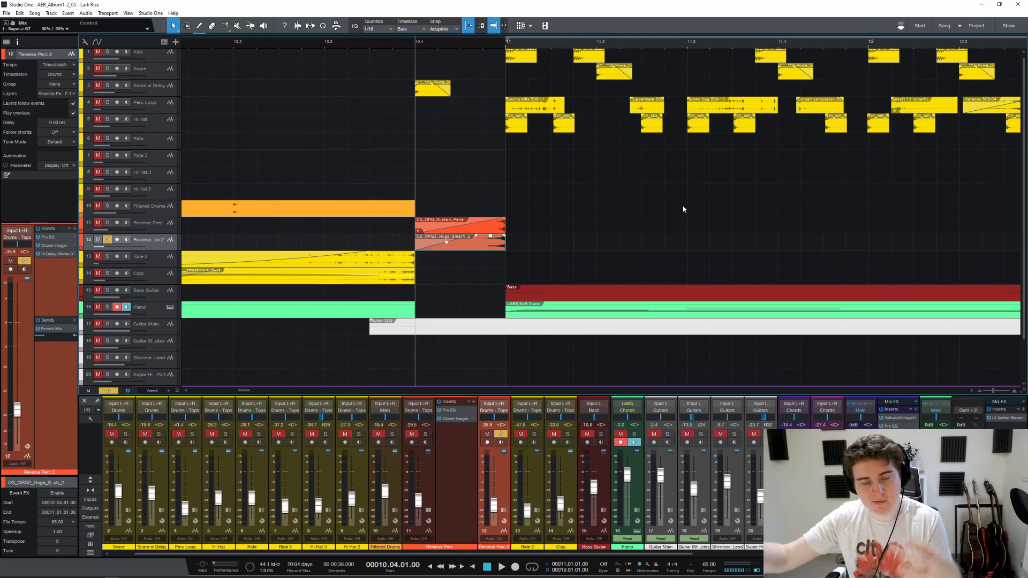
pyautogui.press('space')
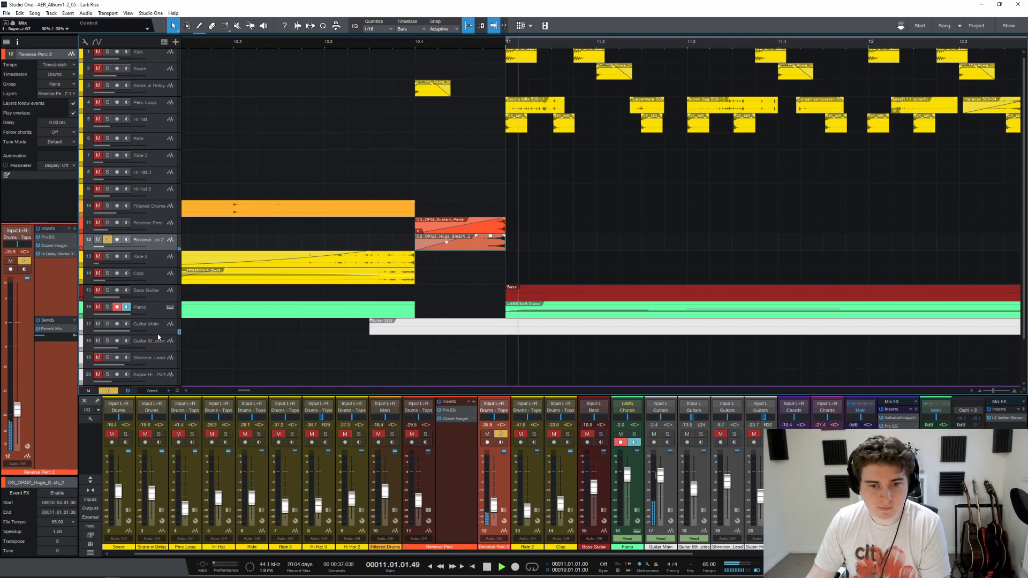
pyautogui.press('space')
pyautogui.click(107, 239)
# Step: Solo the first Reverse Perc track, listen to its Sustain Pedal sample leading into bar 11, then stop and unsolo it
pyautogui.click(107, 222)
pyautogui.click(144, 224)
pyautogui.press('space')
pyautogui.click(107, 222)
pyautogui.press('space')
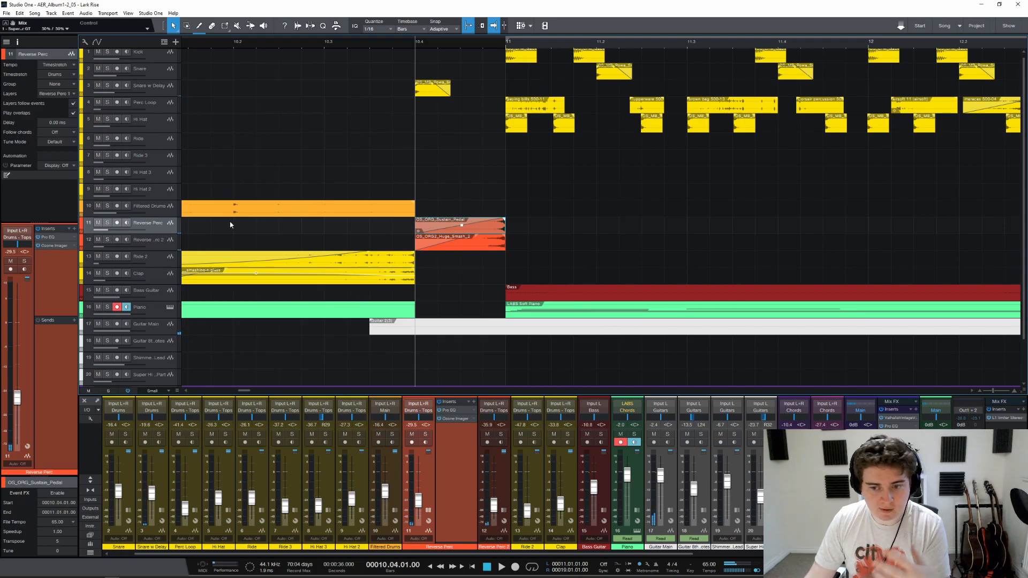
pyautogui.scroll(-3, 454, 42)
pyautogui.scroll(-3, 452, 197)
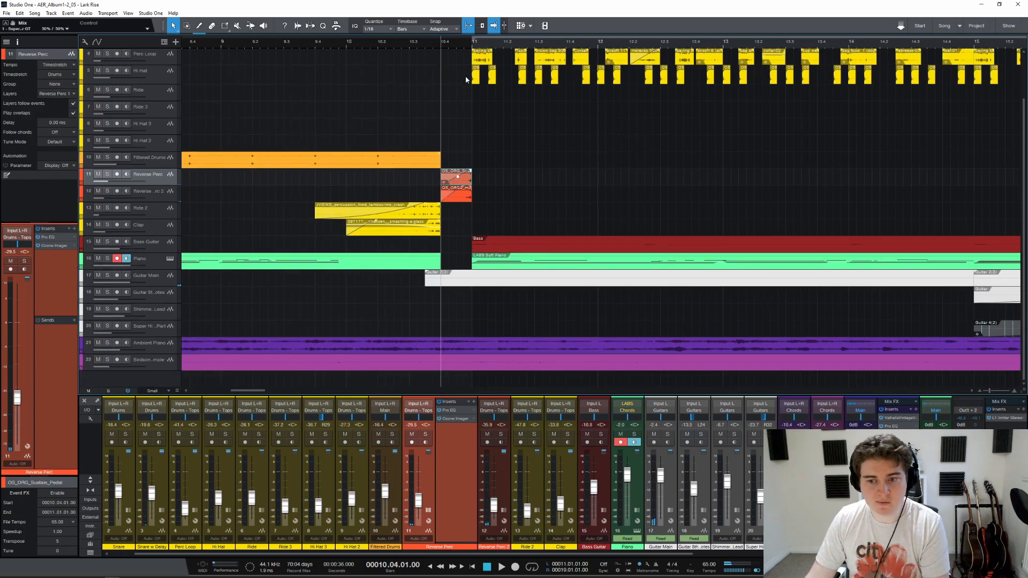
# Step: Set the playback position to bar 11, solo the Kick to listen to it, inspect its Pro EQ, and unsolo it
pyautogui.click(471, 46)
pyautogui.scroll(-5, 467, 45)
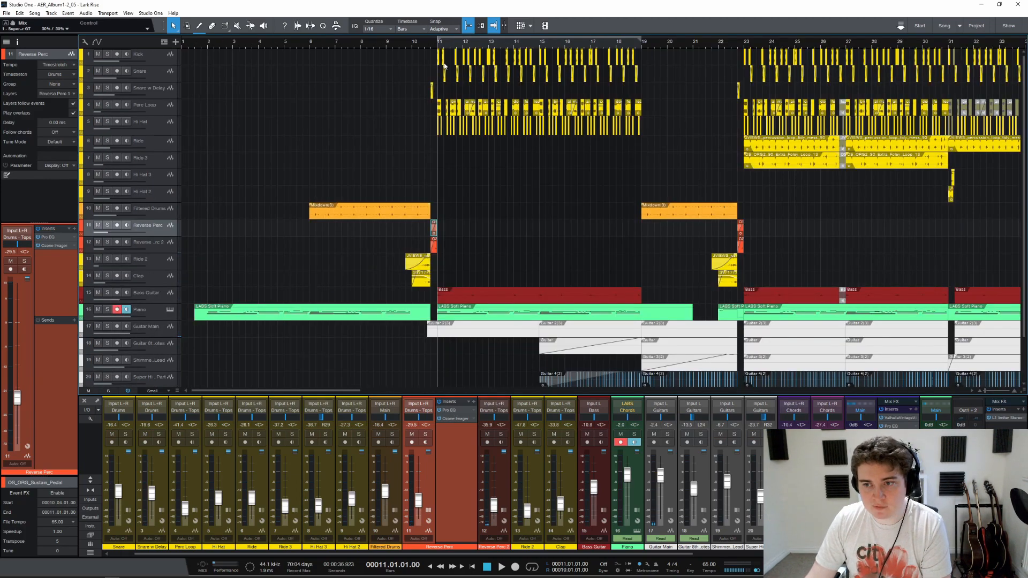
pyautogui.click(129, 56)
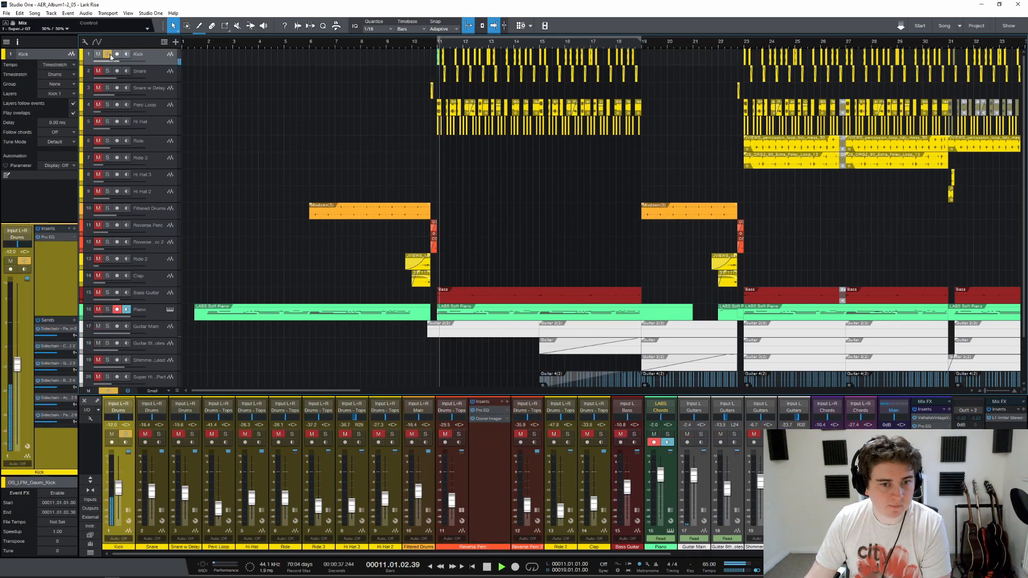
pyautogui.click(49, 239)
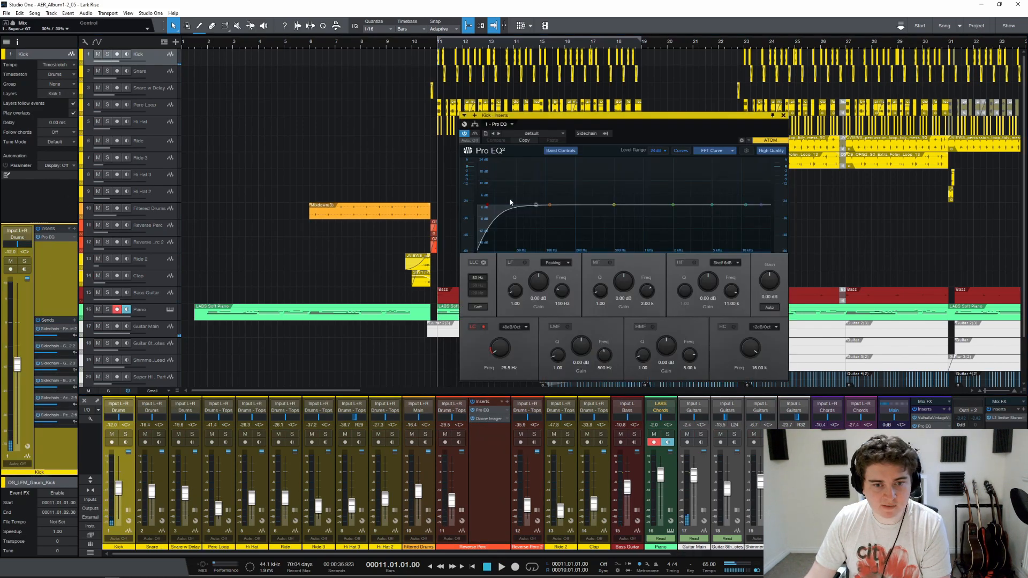
pyautogui.click(784, 115)
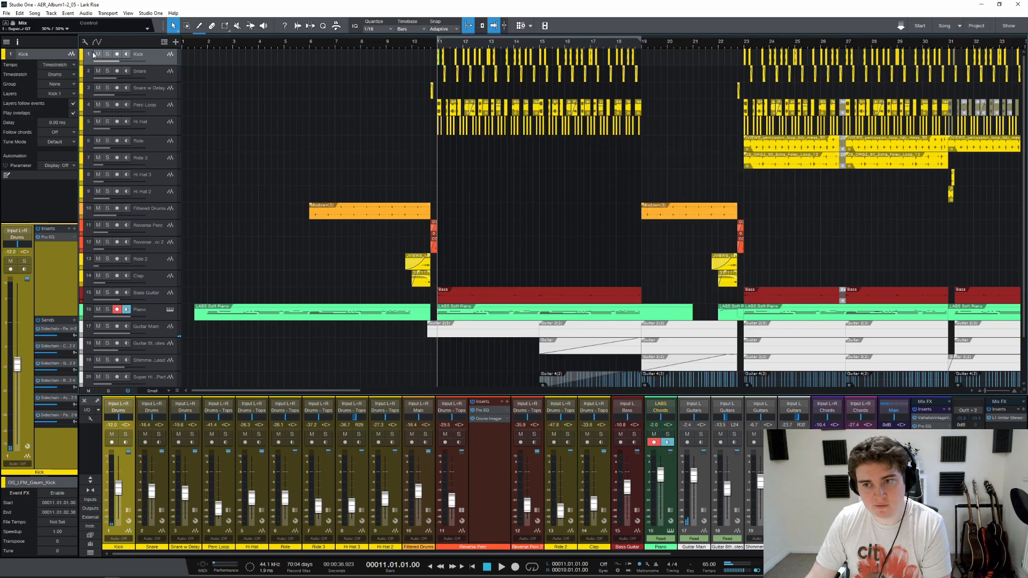
# Step: Solo the Snare track and listen to it from bar 11
pyautogui.scroll(2, 509, 45)
pyautogui.click(118, 73)
pyautogui.click(107, 72)
pyautogui.press('space')
pyautogui.press('space')
# Step: Inspect the Snare's Pro EQ and listen with its low cut switched off, then switch the low cut back on
pyautogui.click(49, 237)
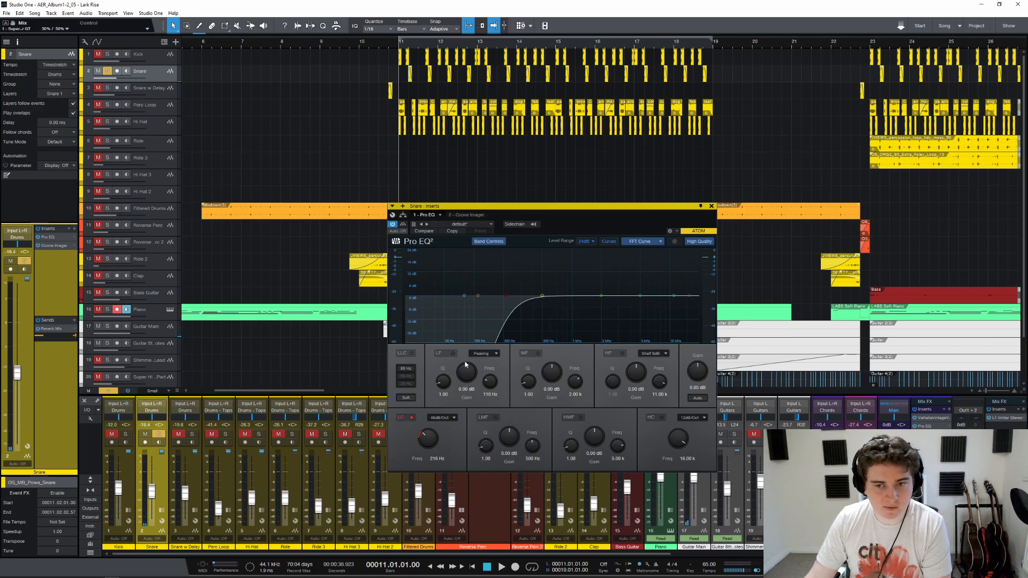
pyautogui.click(411, 418)
pyautogui.press('space')
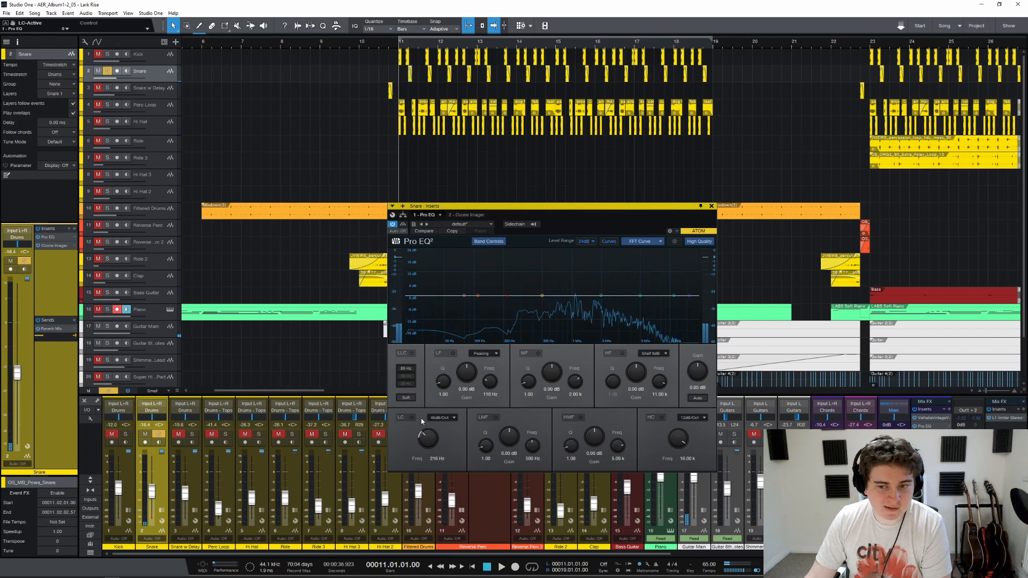
pyautogui.click(409, 417)
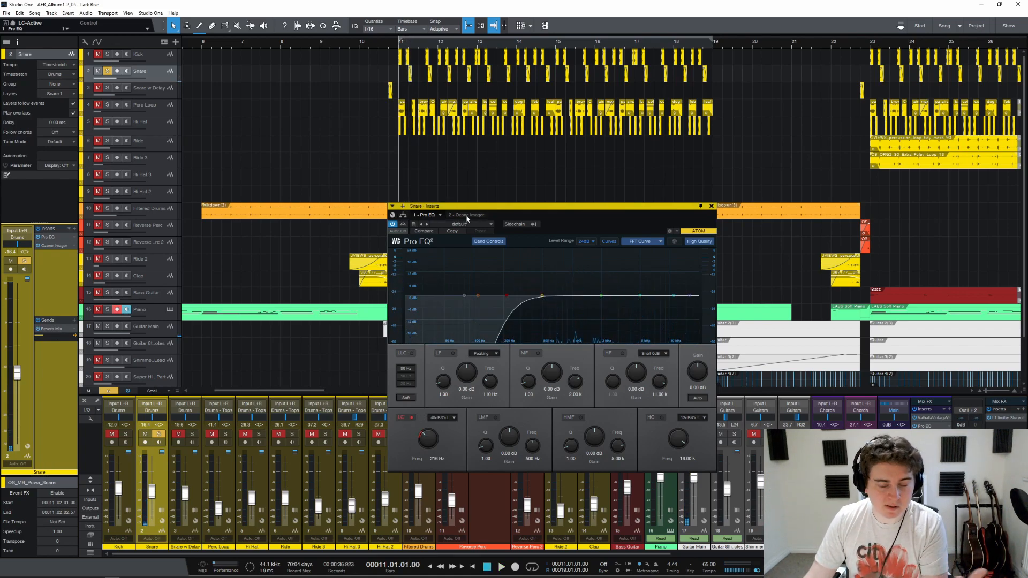
# Step: Compare the Snare with Ozone Imager's Stereoize off and on during playback, then close the plug-in and unsolo the track
pyautogui.click(461, 214)
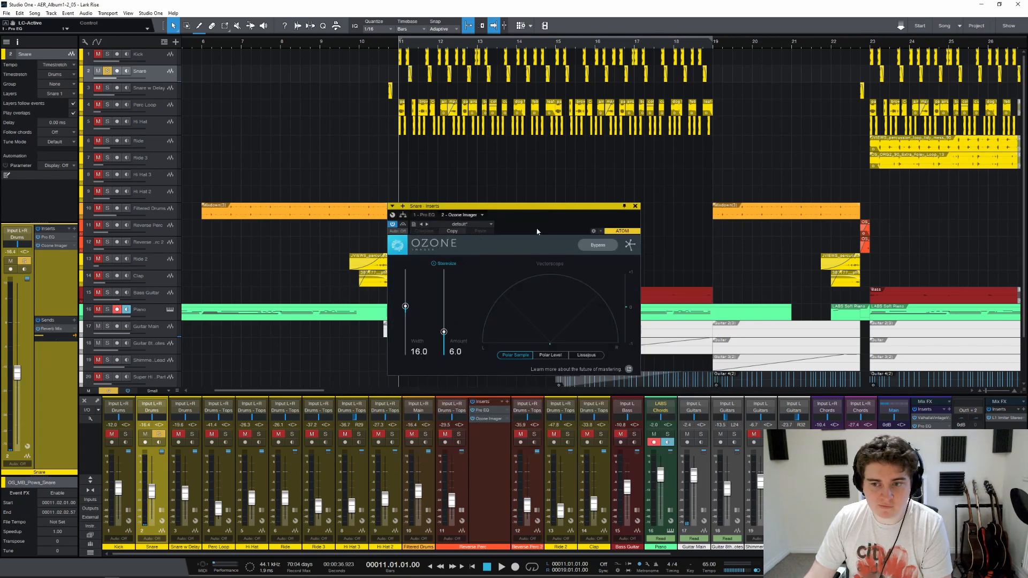
pyautogui.click(448, 265)
pyautogui.press('space')
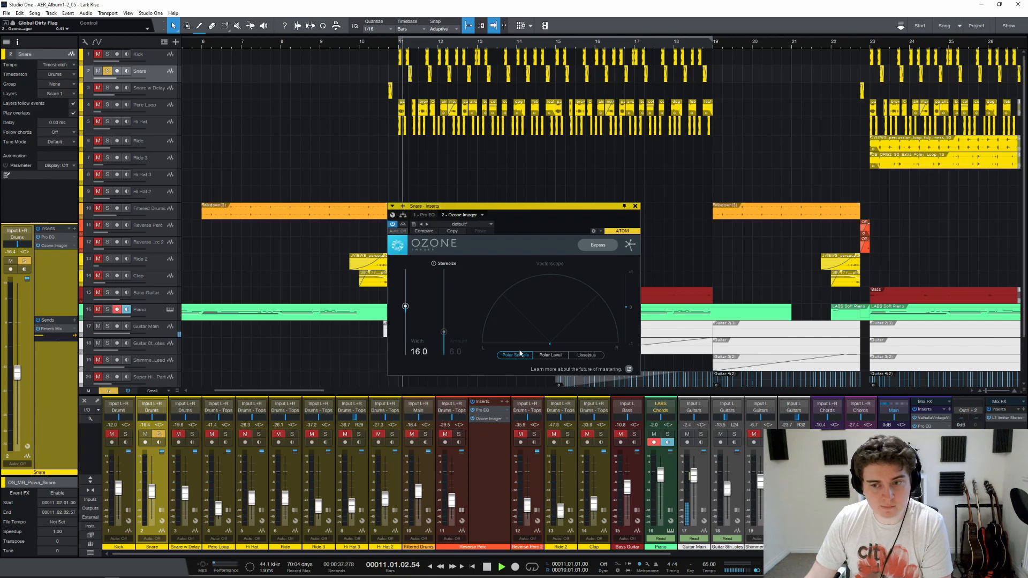
pyautogui.click(451, 263)
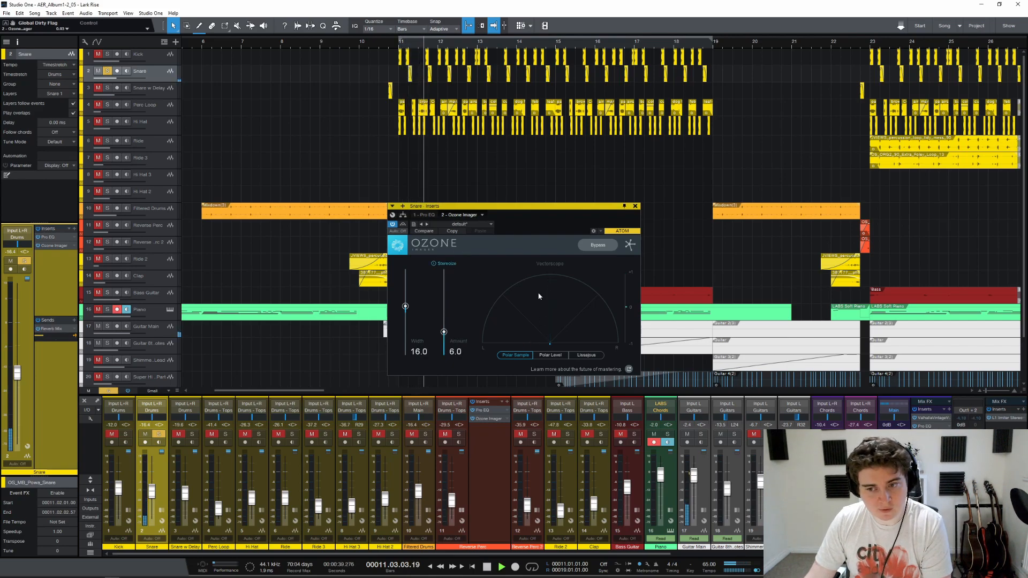
pyautogui.press('space')
pyautogui.click(635, 205)
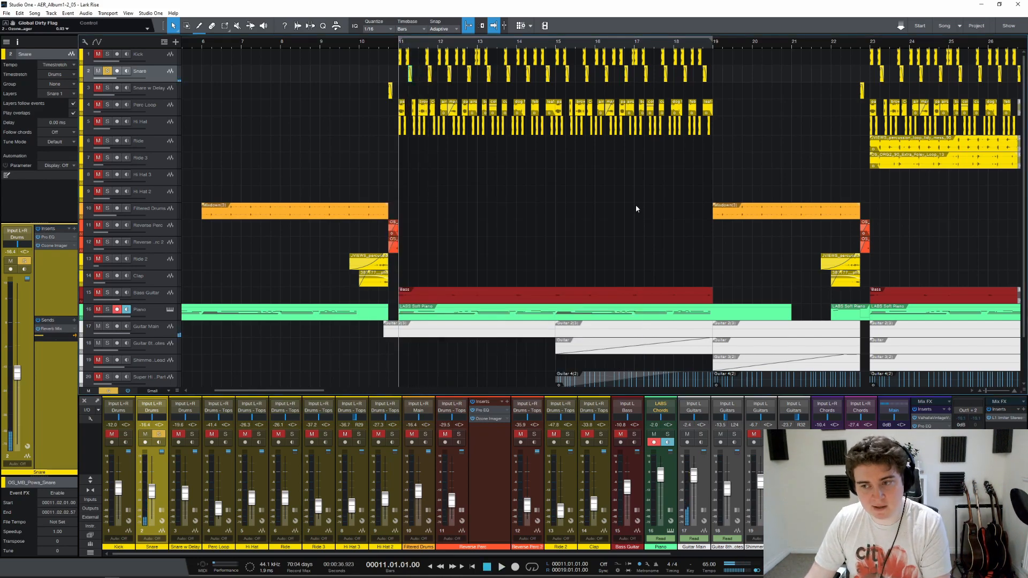
pyautogui.click(107, 71)
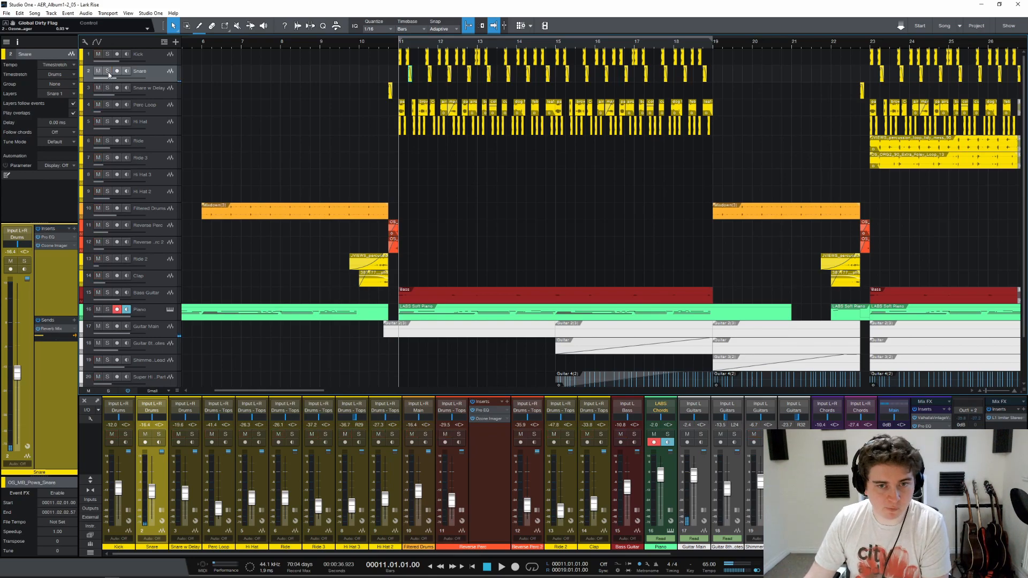
# Step: Solo the Perc Loop track and start playback from bar 11
pyautogui.click(111, 107)
pyautogui.click(108, 105)
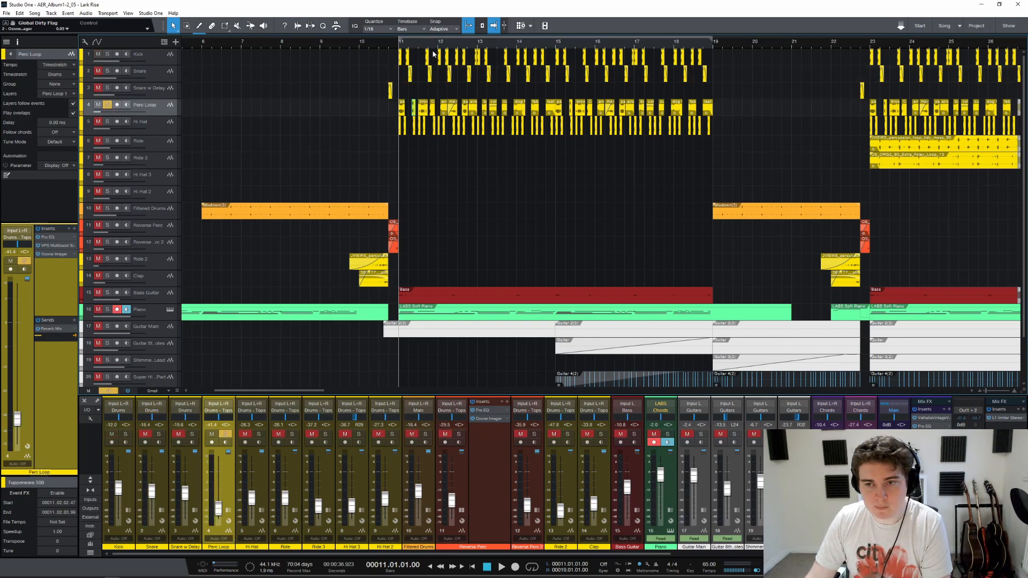
pyautogui.moveTo(431, 44); pyautogui.dragTo(316, 144)
pyautogui.scroll(-3, 406, 46)
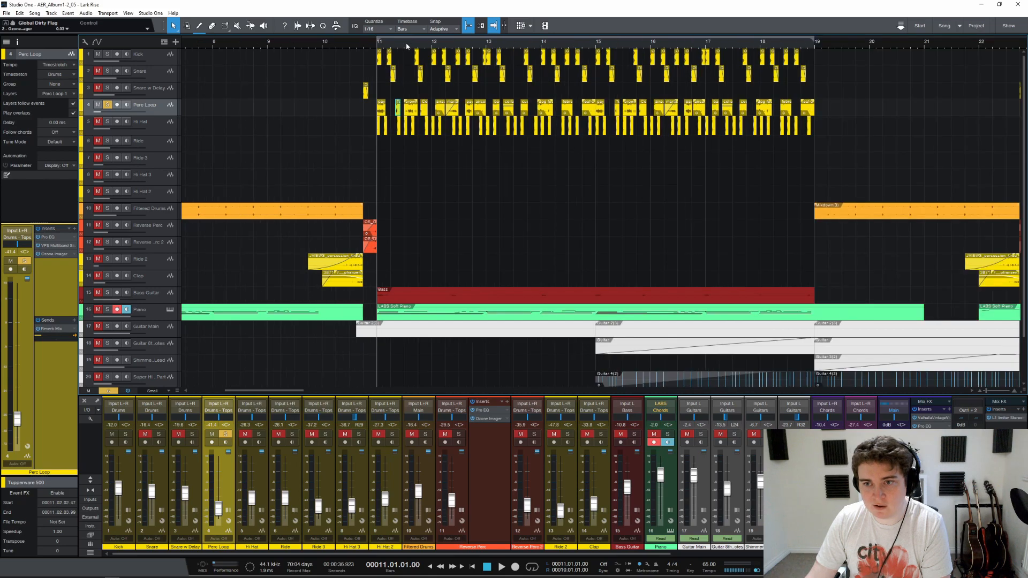
pyautogui.press('space')
# Step: Inspect the Perc Loop's Pro EQ and VPS Multiband Sidechain while it plays, then close the plug-in and stop playback
pyautogui.doubleClick(61, 237)
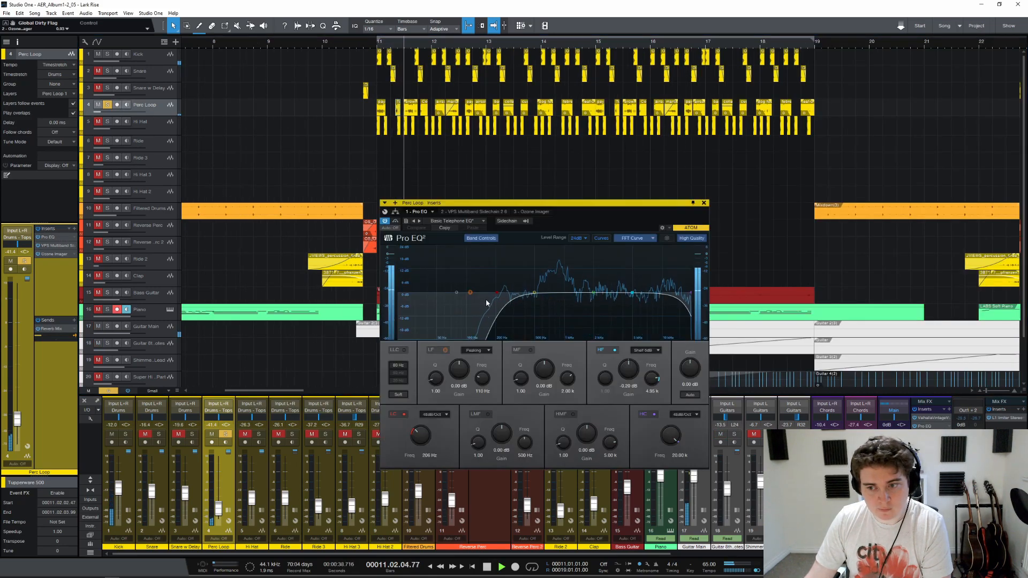
pyautogui.doubleClick(64, 245)
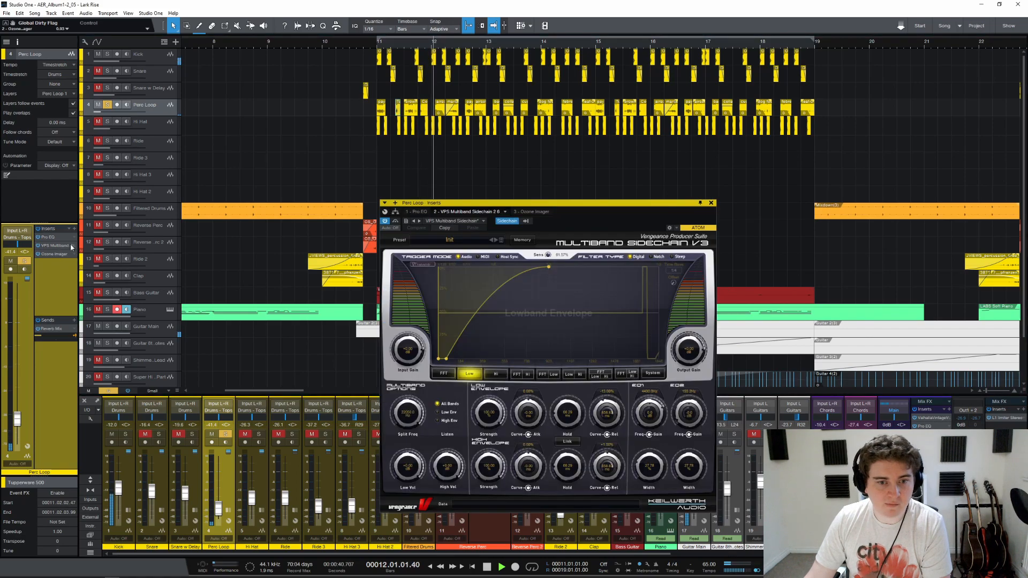
pyautogui.click(712, 204)
pyautogui.press('space')
# Step: Solo the Hi Hat track, look at its events from bar 11, and start playback there
pyautogui.click(156, 125)
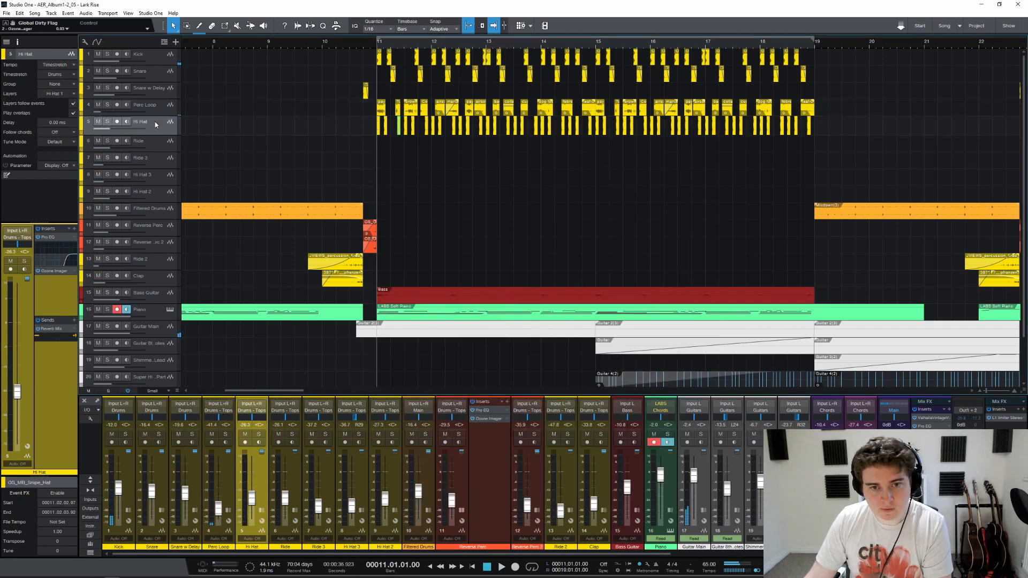
pyautogui.click(108, 121)
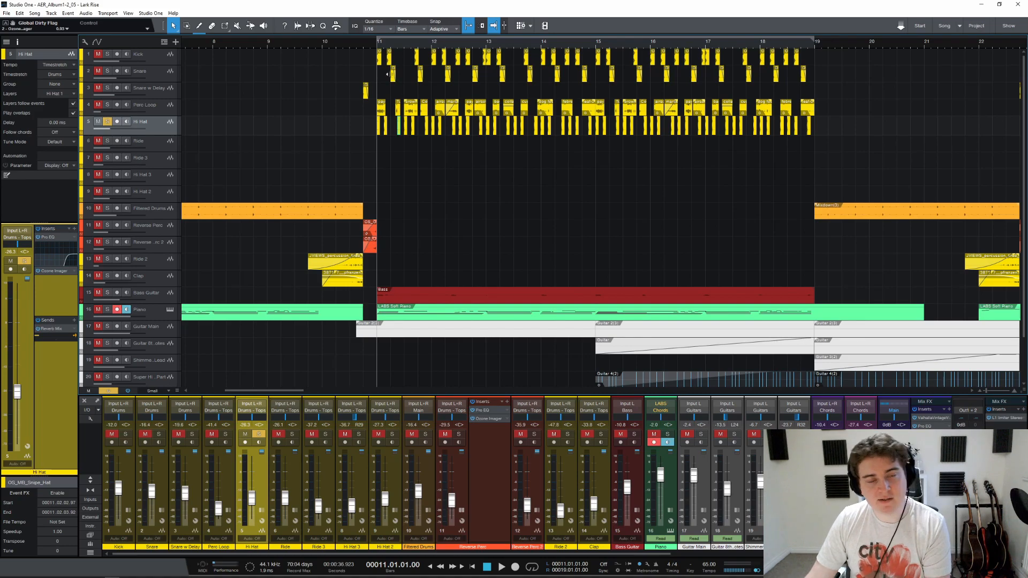
pyautogui.scroll(4, 388, 43)
pyautogui.click(395, 49)
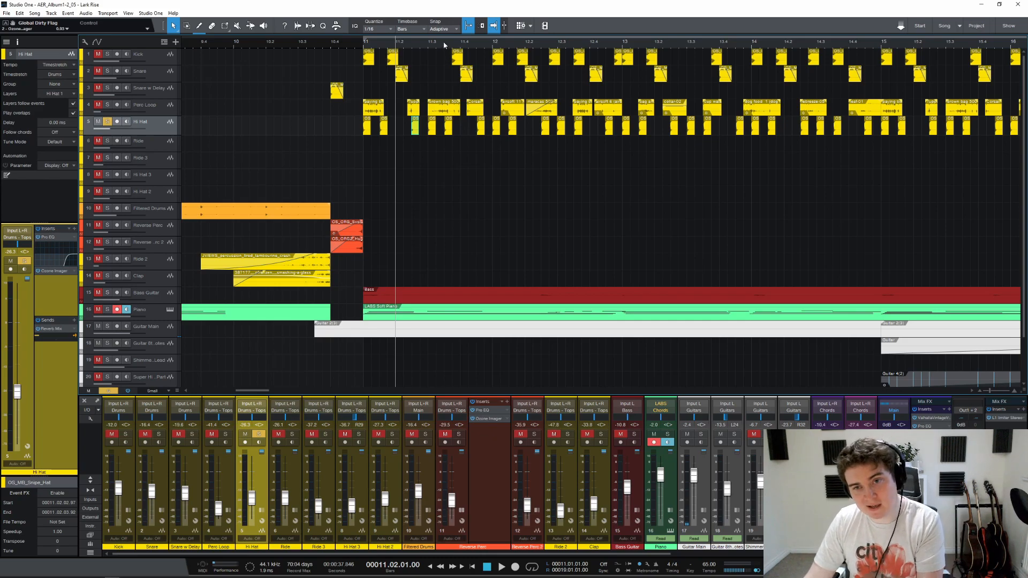
pyautogui.scroll(-3, 444, 45)
pyautogui.click(396, 46)
pyautogui.press('space')
# Step: Inspect the Hi Hat's Pro EQ and Ozone Imager during playback, then stop and unsolo the track
pyautogui.click(48, 237)
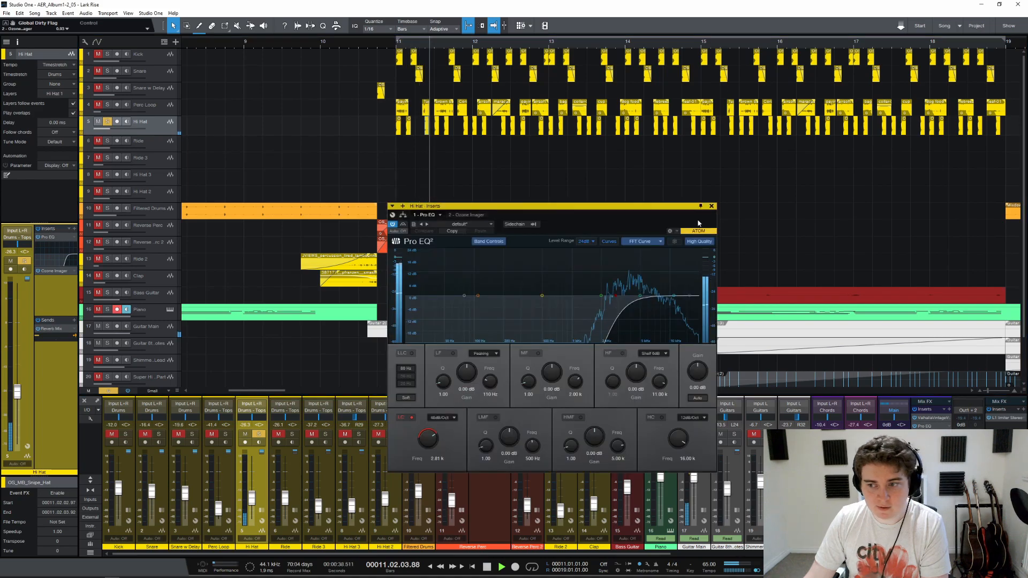
pyautogui.click(711, 206)
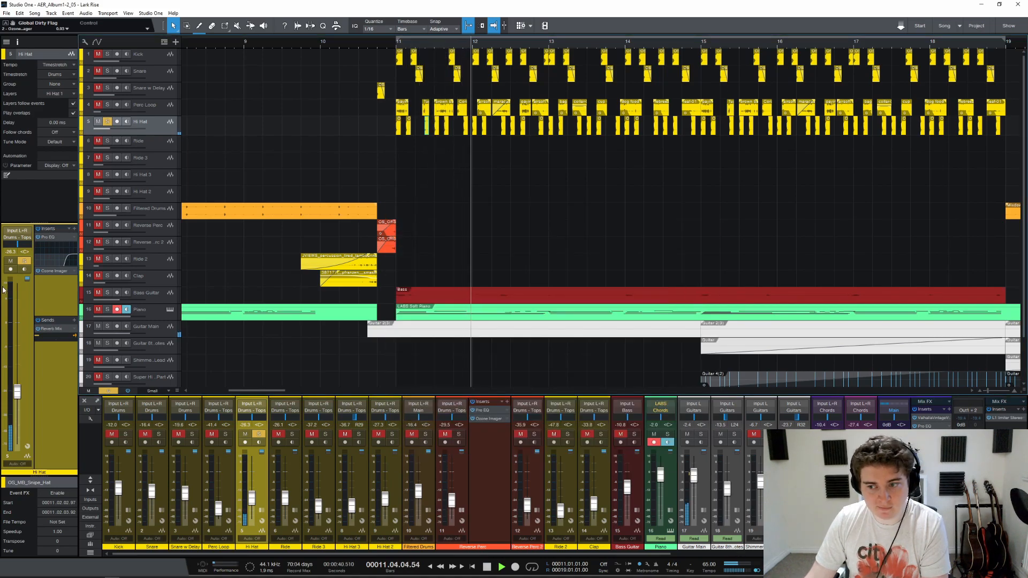
pyautogui.click(53, 271)
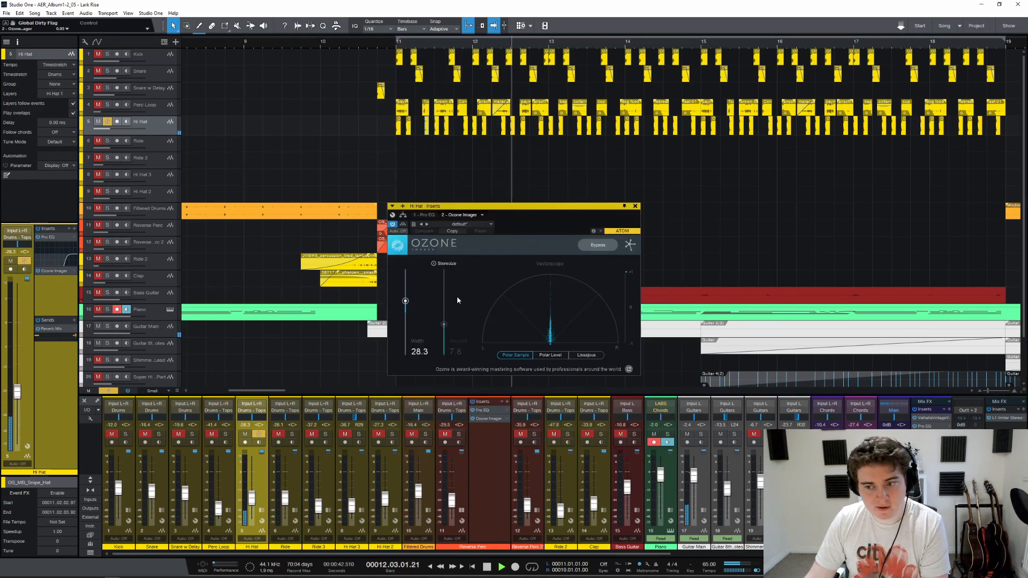
pyautogui.click(635, 206)
pyautogui.press('space')
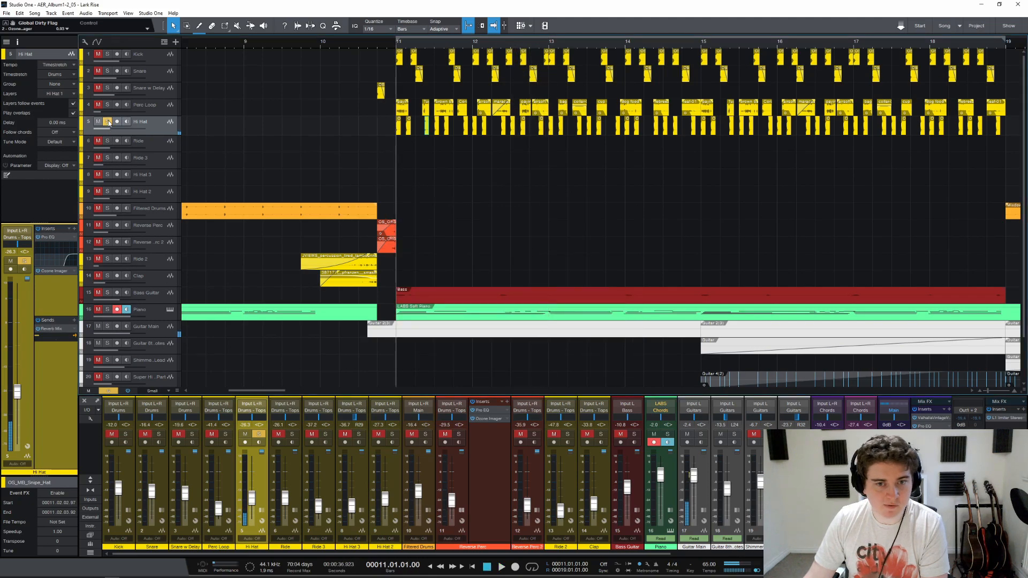
pyautogui.click(107, 122)
# Step: Solo the Drums bus in the mixer and listen to the combined drums from bar 11
pyautogui.moveTo(258, 391); pyautogui.dragTo(262, 393)
pyautogui.moveTo(368, 554); pyautogui.dragTo(645, 554)
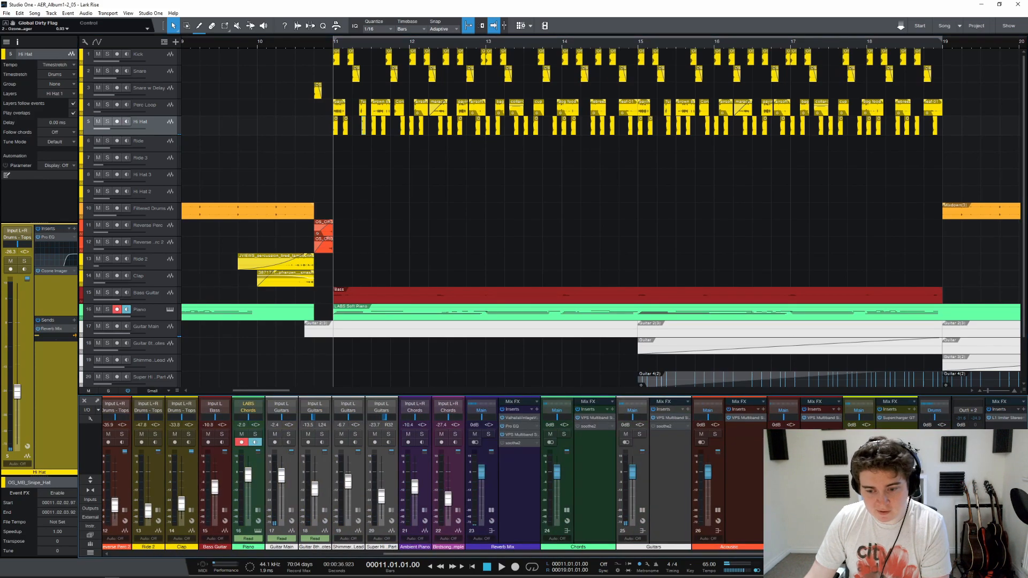
pyautogui.click(866, 434)
pyautogui.press('space')
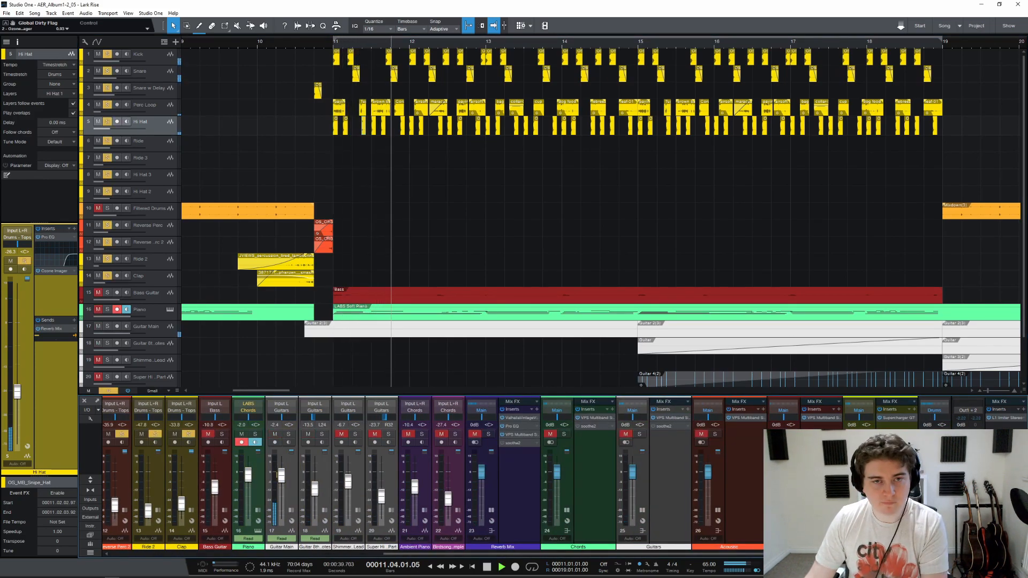
pyautogui.press('space')
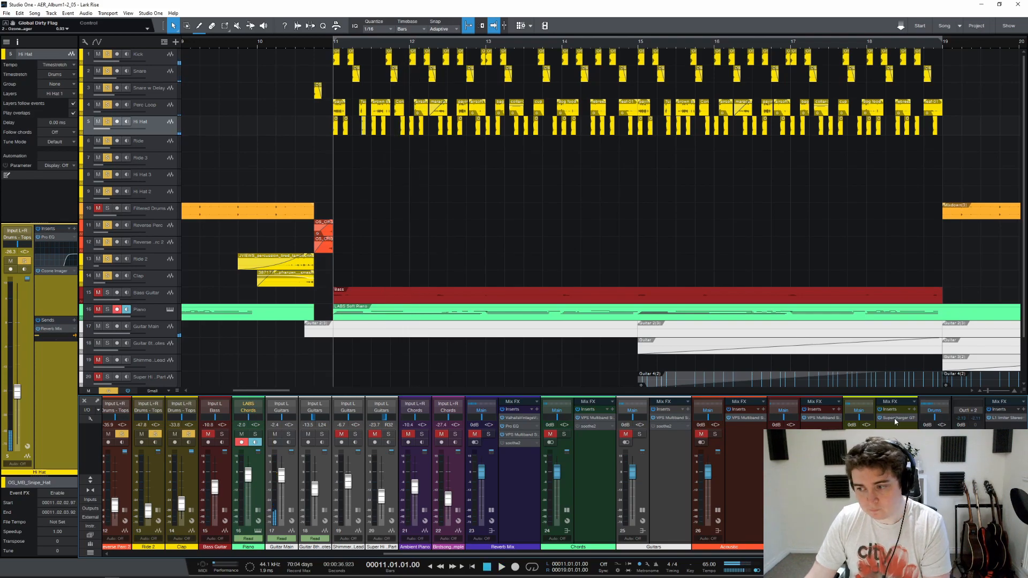
# Step: Open Supercharger GT on the Drums bus and examine its input trim, attack, mix and compress settings while auditioning the drums
pyautogui.doubleClick(898, 418)
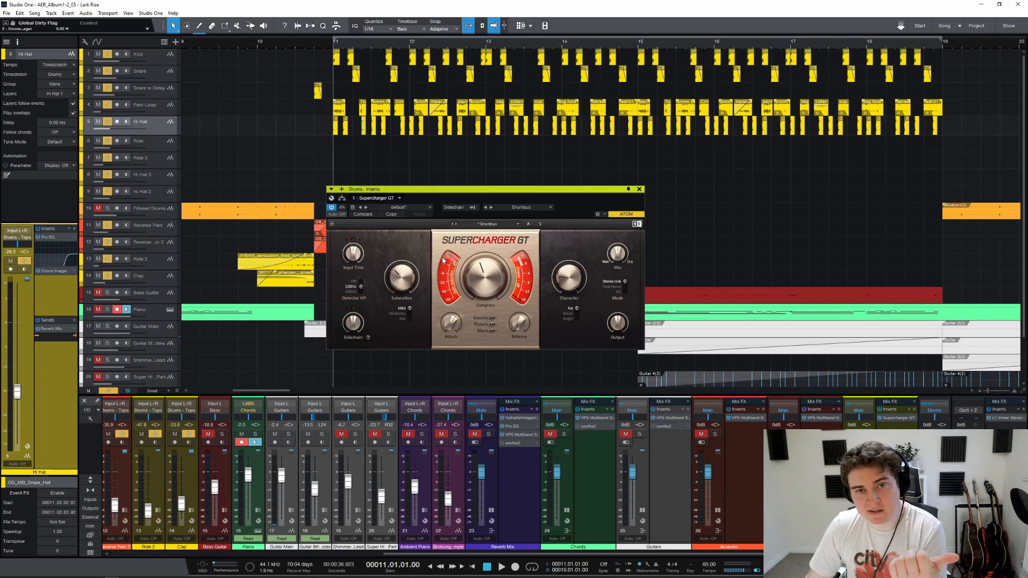
pyautogui.moveTo(357, 263)
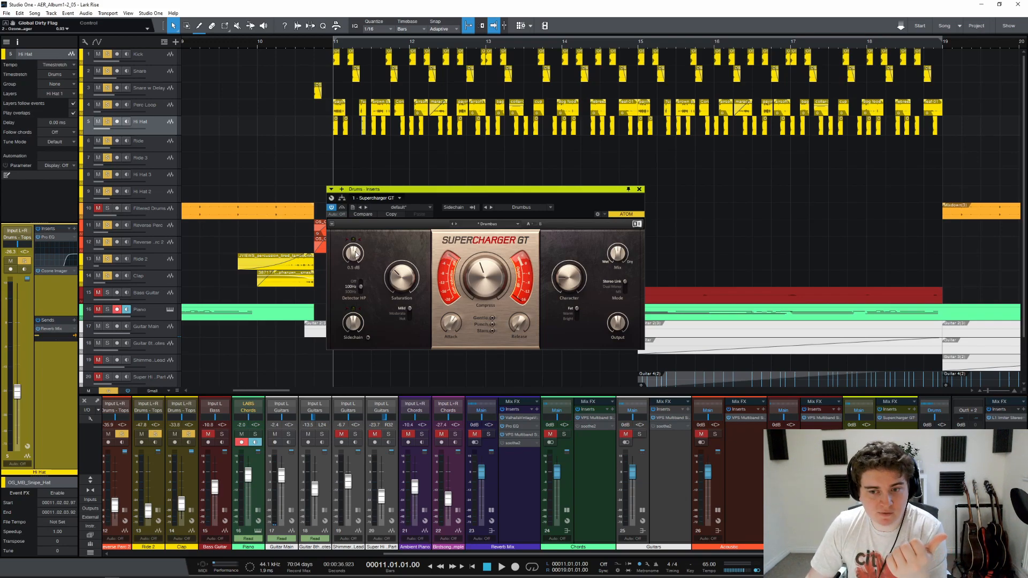
pyautogui.press('space')
pyautogui.press('space')
pyautogui.moveTo(453, 329)
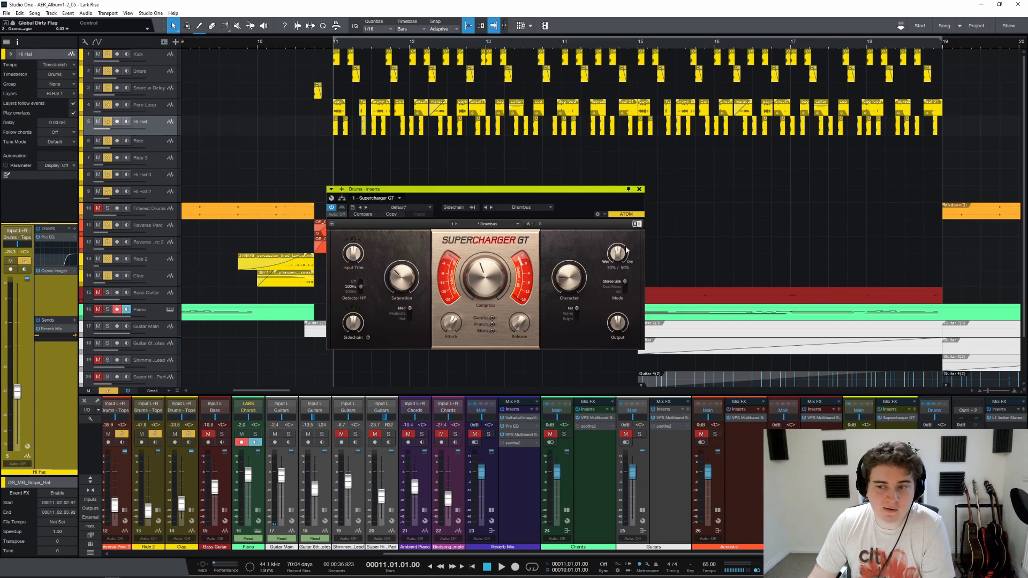
pyautogui.moveTo(621, 262)
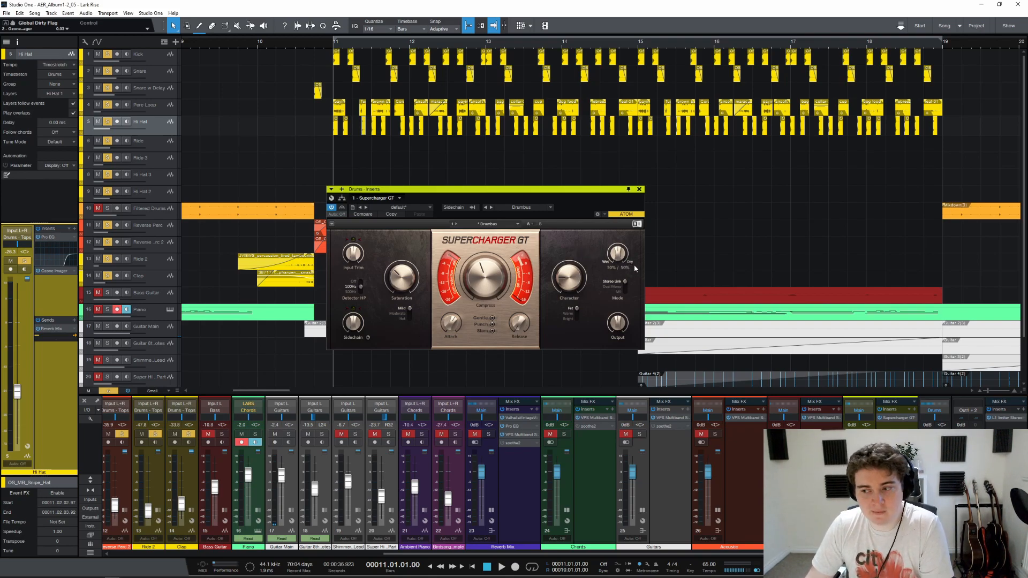
pyautogui.press('space')
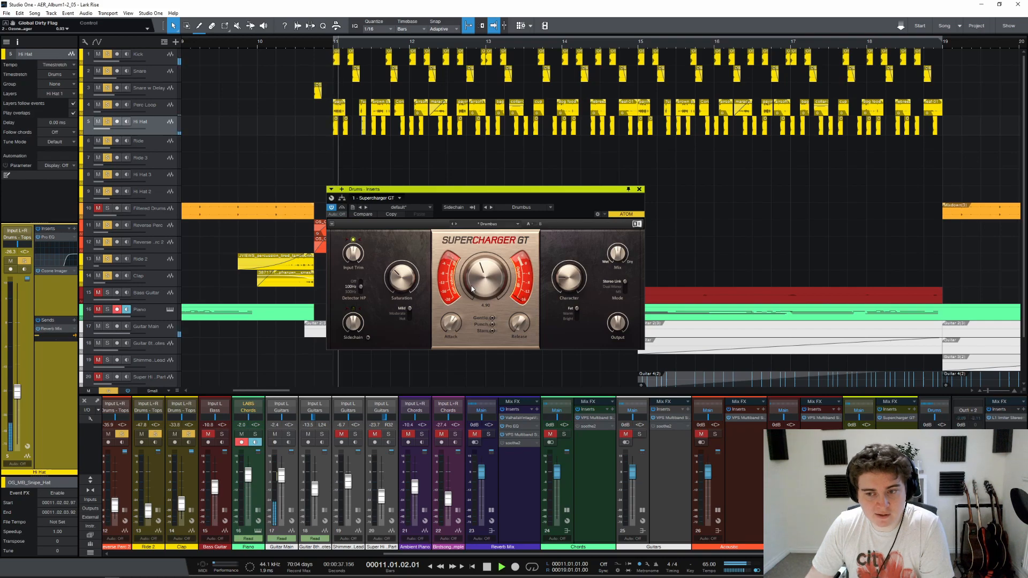
pyautogui.press('space')
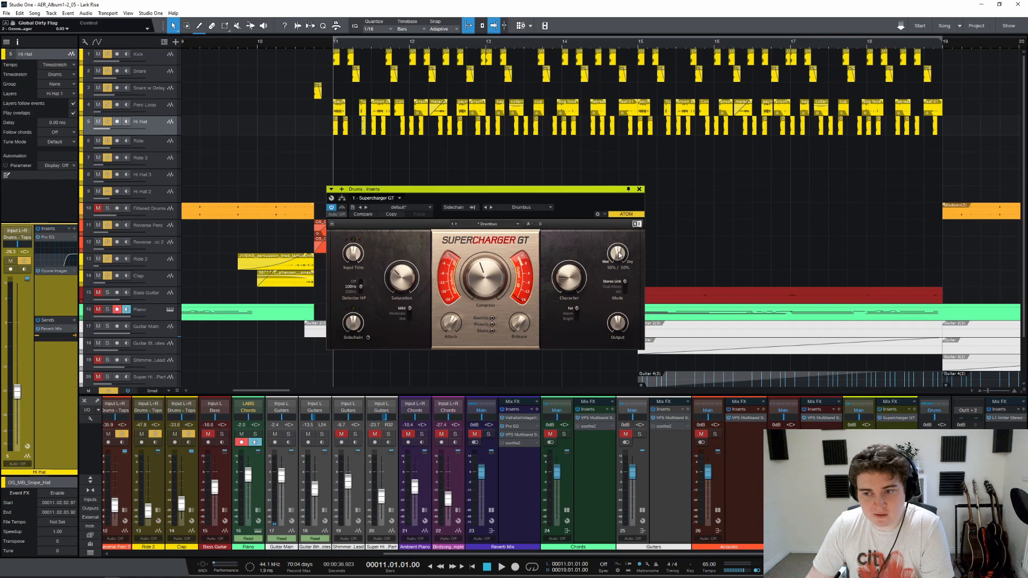
# Step: Set Supercharger GT's Mix to 100% / 0% and listen to the fully compressed drums from bar 11
pyautogui.moveTo(619, 255); pyautogui.dragTo(619, 308)
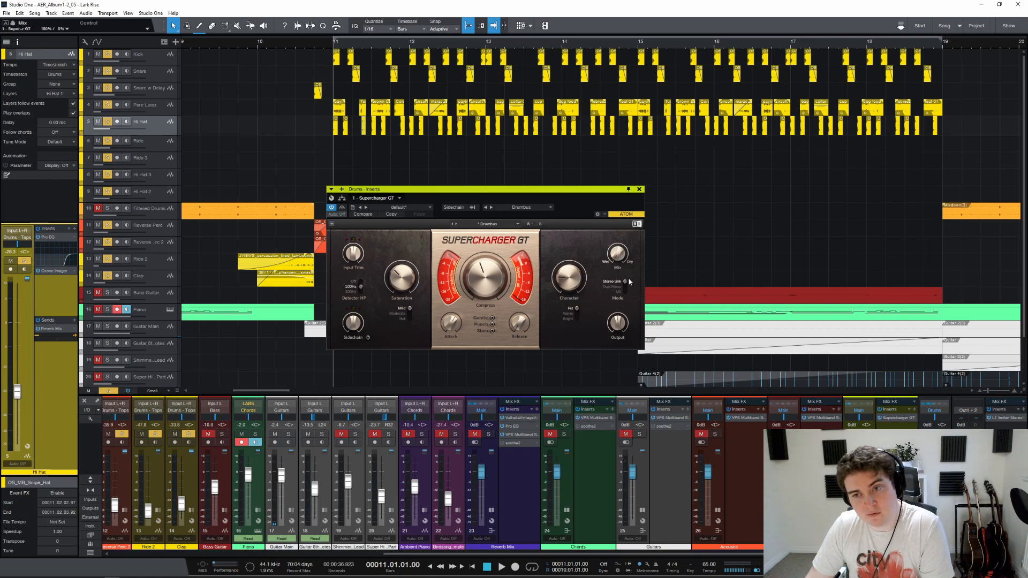
pyautogui.press('space')
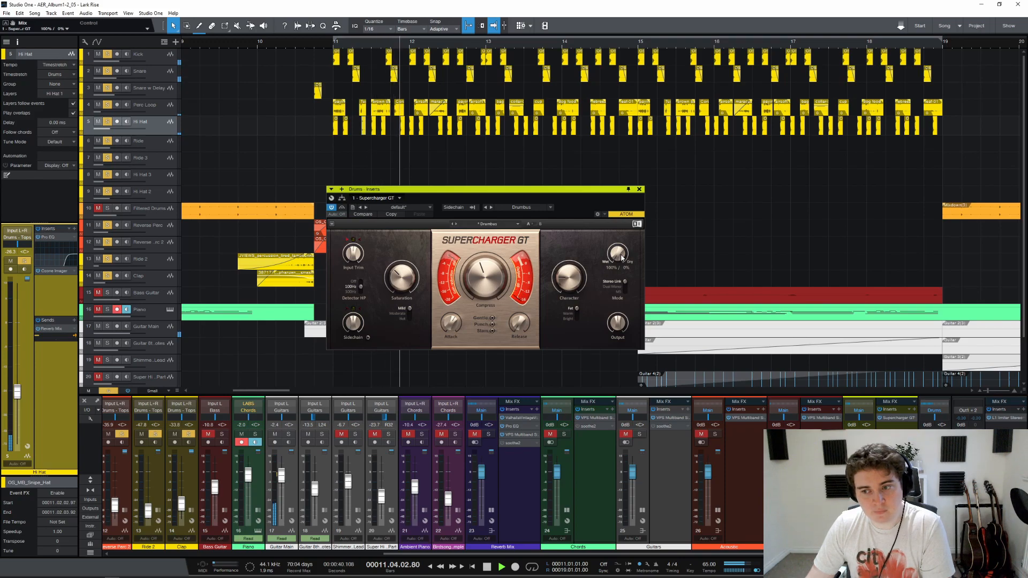
pyautogui.press('space')
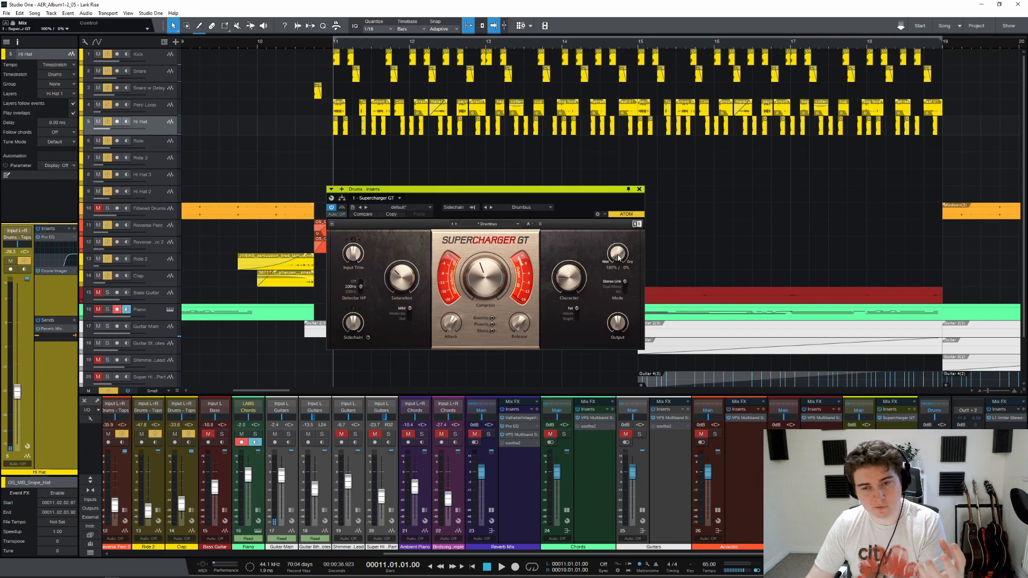
# Step: Return Supercharger GT's Mix to 50% / 50% and compare the drums from bar 11 with the plug-in bypassed and active
pyautogui.moveTo(619, 259); pyautogui.dragTo(619, 281)
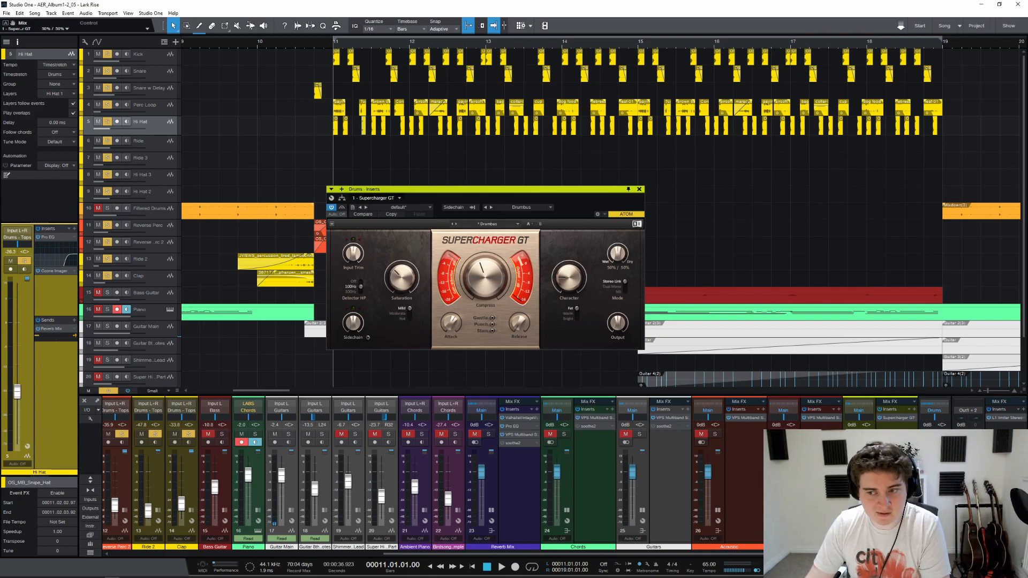
pyautogui.press('space')
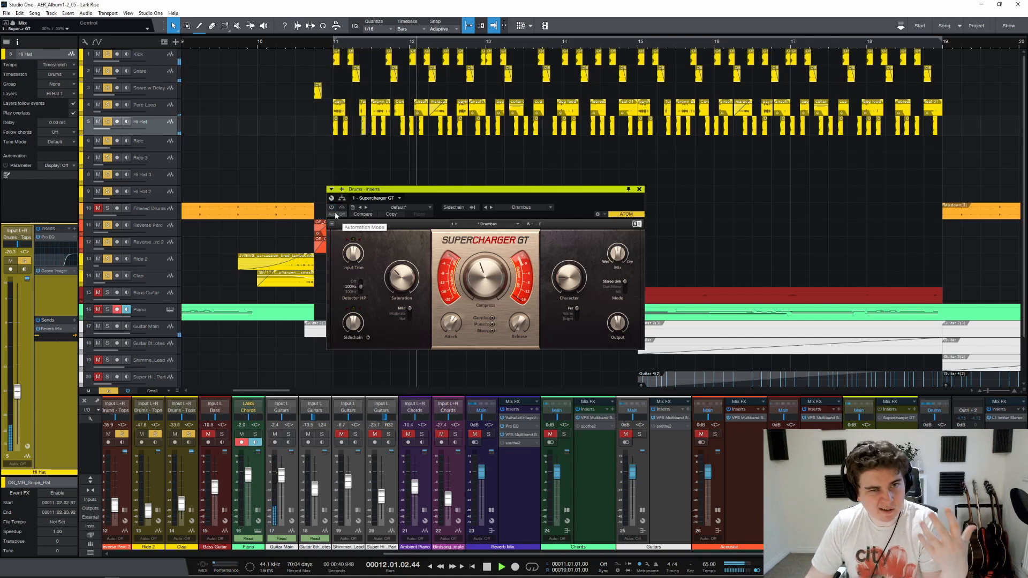
pyautogui.press('space')
pyautogui.click(331, 208)
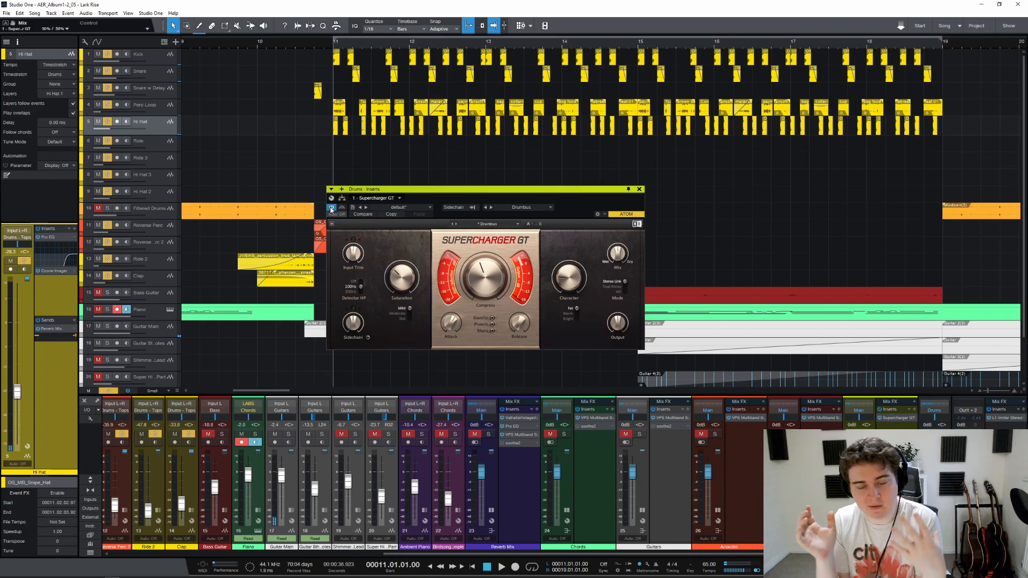
pyautogui.press('space')
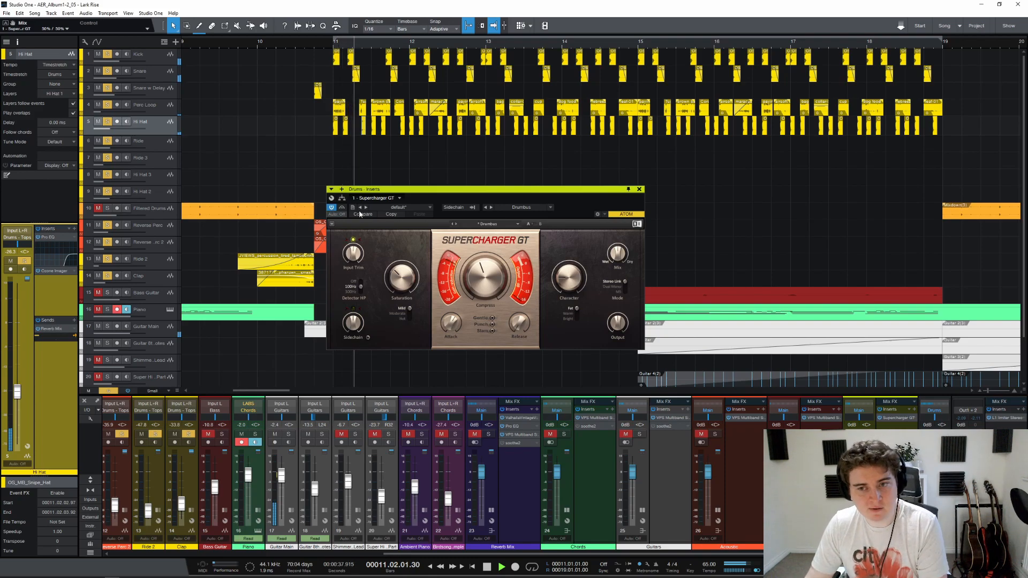
pyautogui.press('space')
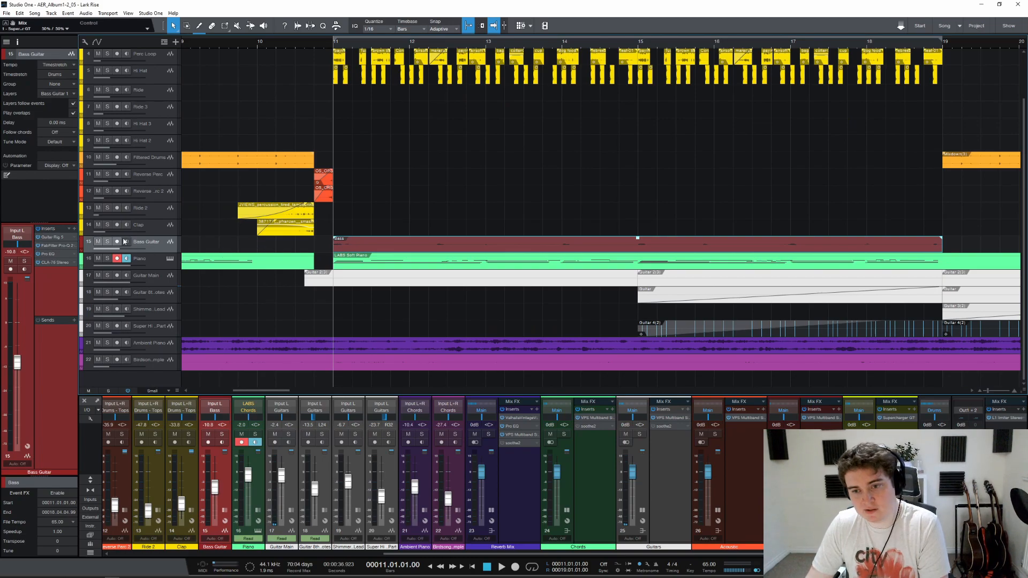
# Step: Solo the Bass Guitar track and listen to it from bar 11
pyautogui.click(107, 242)
pyautogui.press('space')
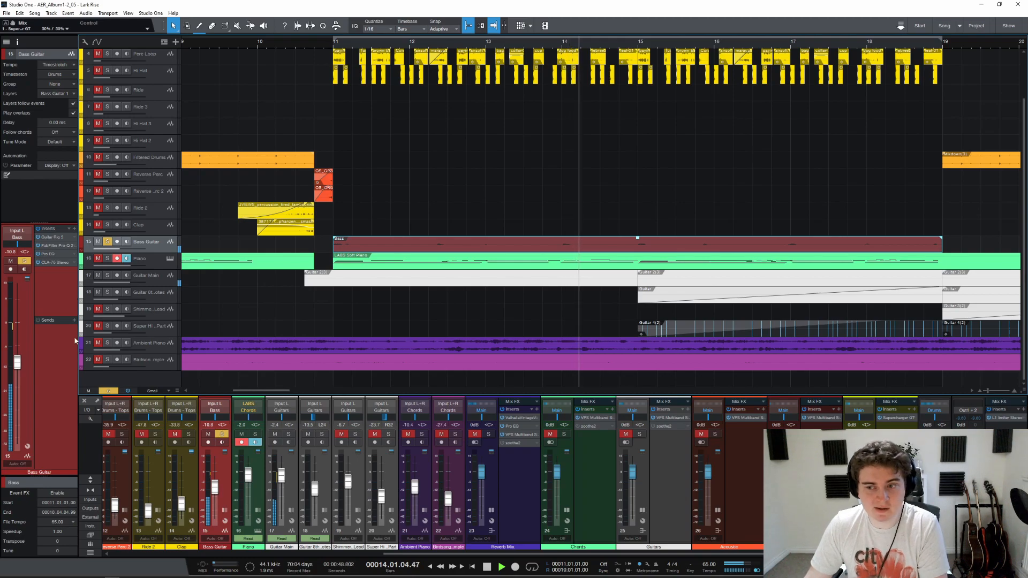
pyautogui.press('space')
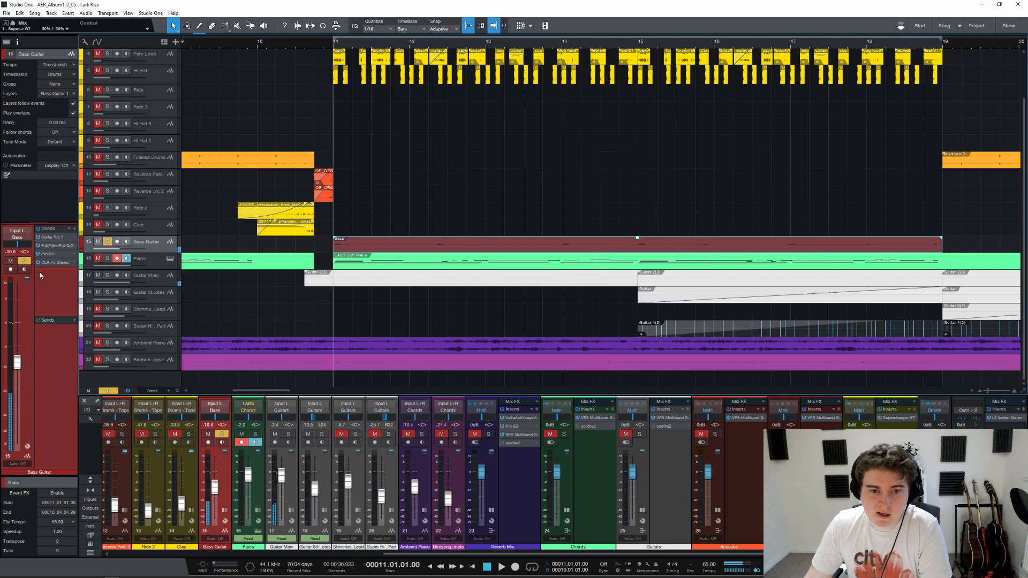
# Step: Examine the Bass Guitar's Guitar Rig 5, FabFilter Pro-Q 2 and Pro EQ inserts one after another
pyautogui.click(51, 238)
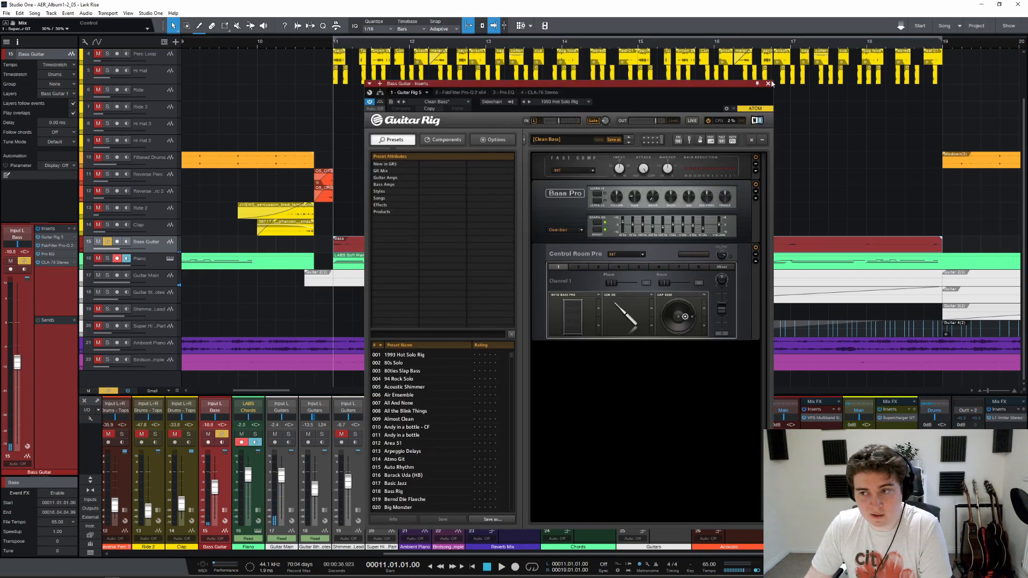
pyautogui.click(446, 93)
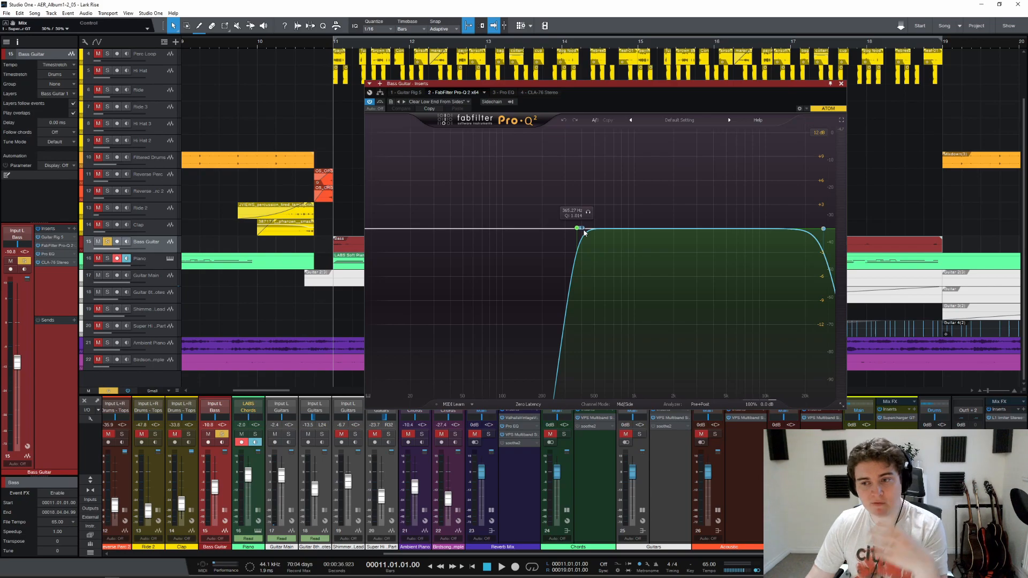
pyautogui.click(841, 85)
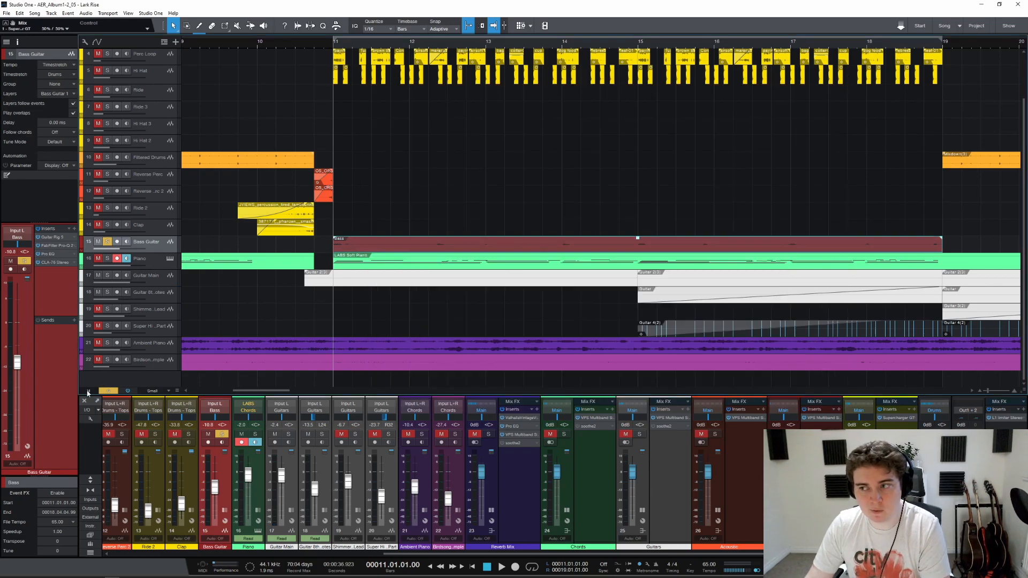
pyautogui.click(55, 252)
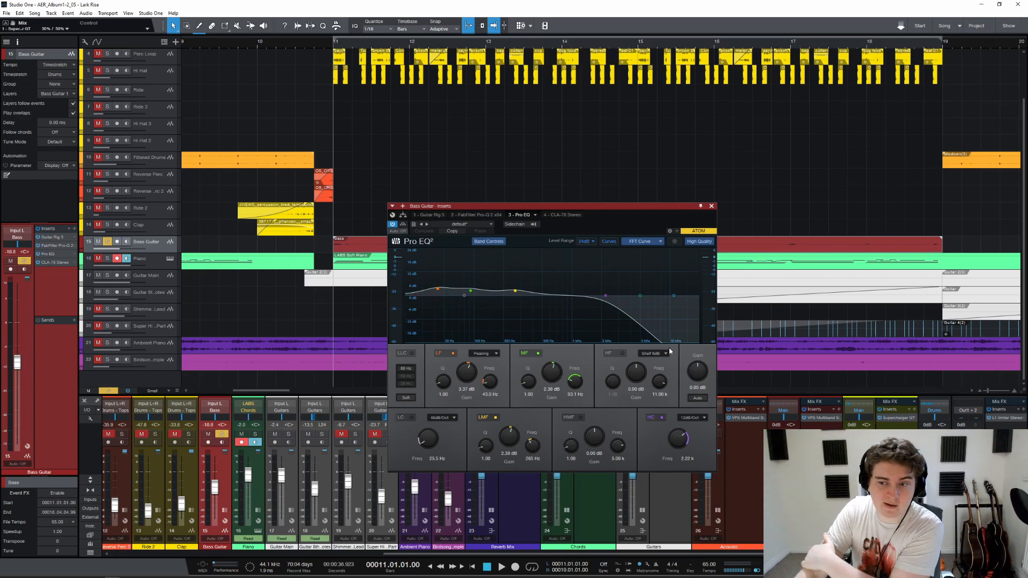
pyautogui.click(711, 206)
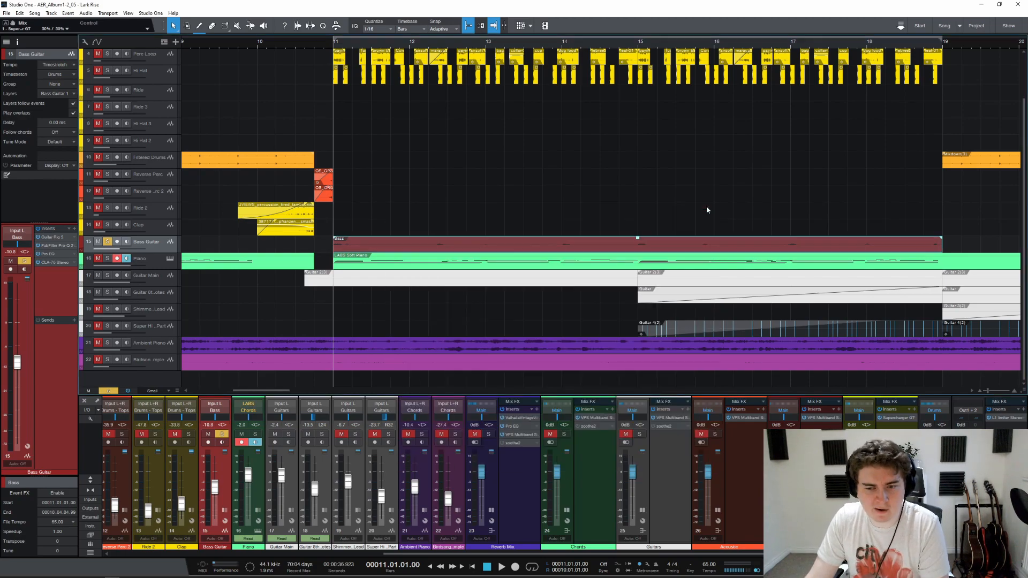
# Step: Inspect the Bass Guitar's CLA-76 compressor during playback, then close it and unsolo the track
pyautogui.click(55, 262)
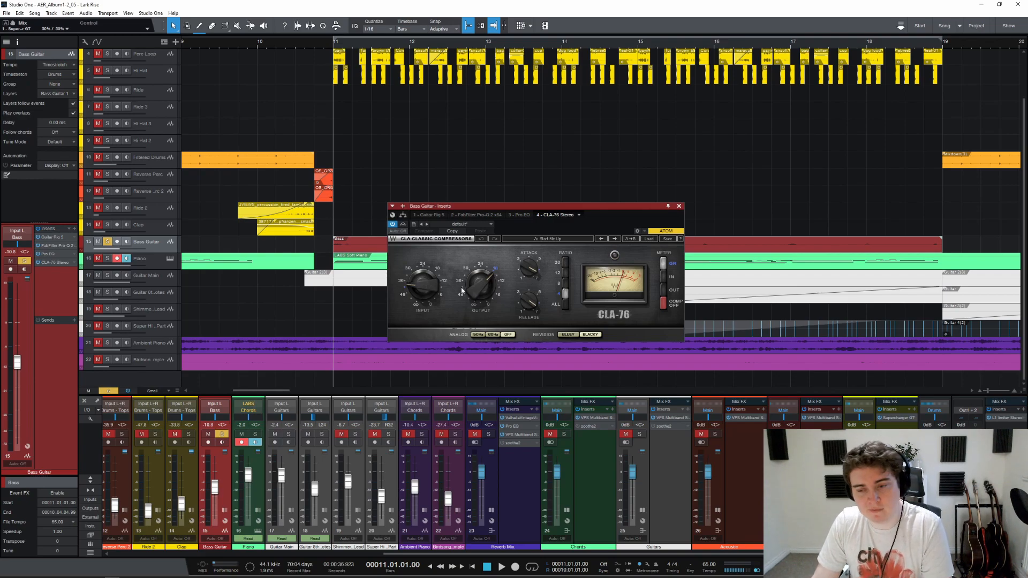
pyautogui.press('space')
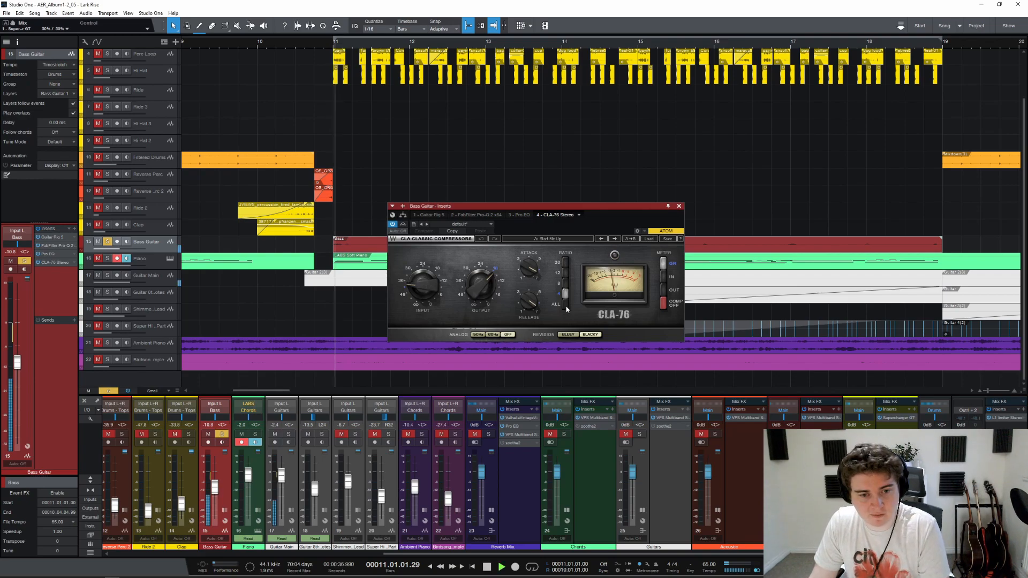
pyautogui.press('space')
pyautogui.click(678, 206)
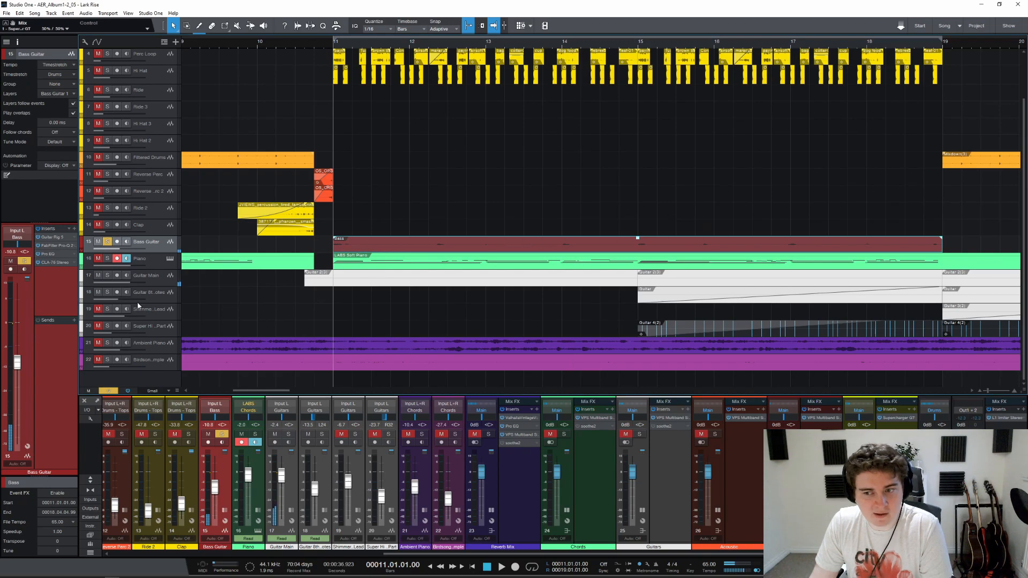
pyautogui.click(107, 241)
# Step: Solo the Guitar Main track and listen to it from bar 11
pyautogui.click(143, 273)
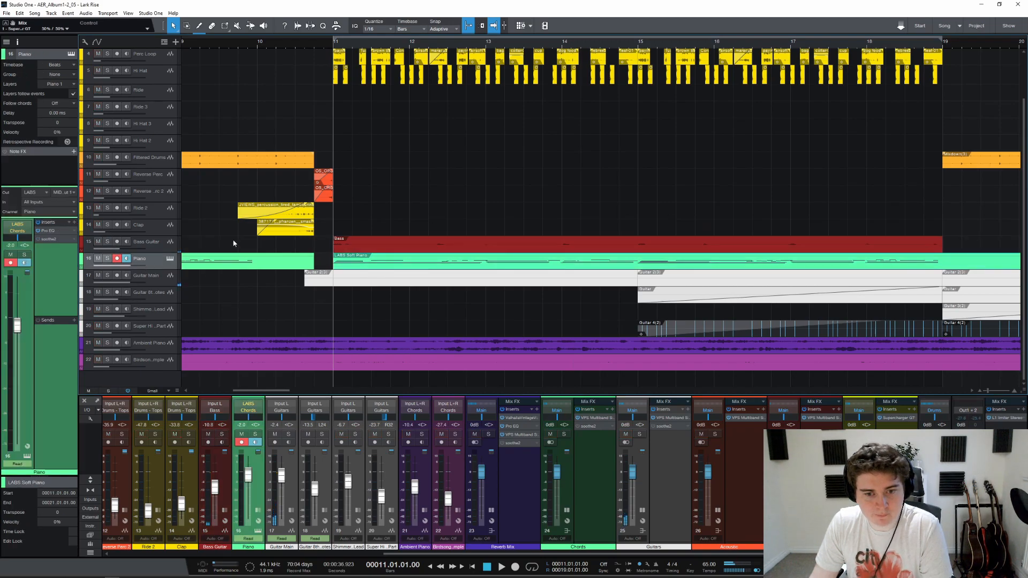
pyautogui.click(107, 275)
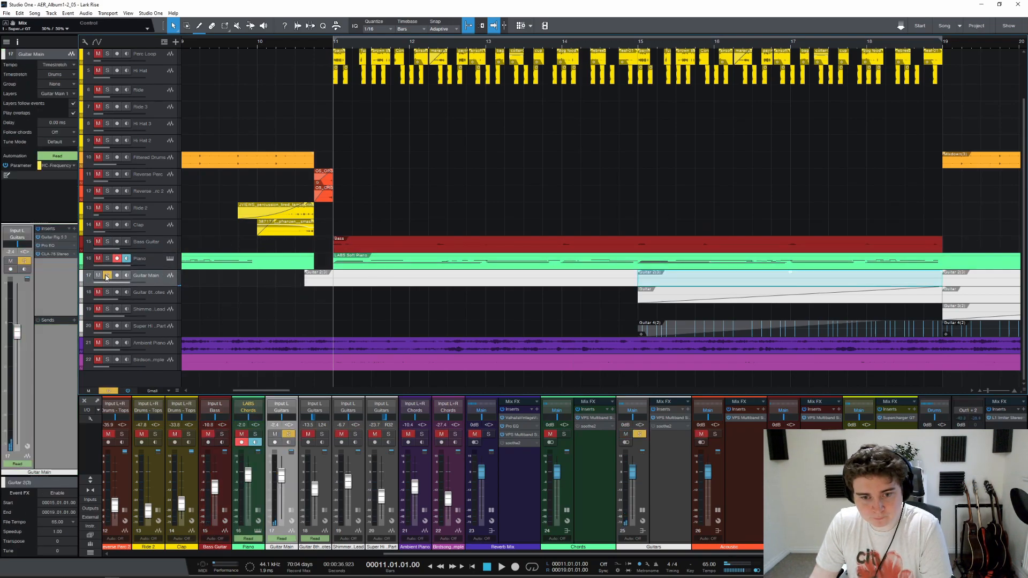
pyautogui.press('space')
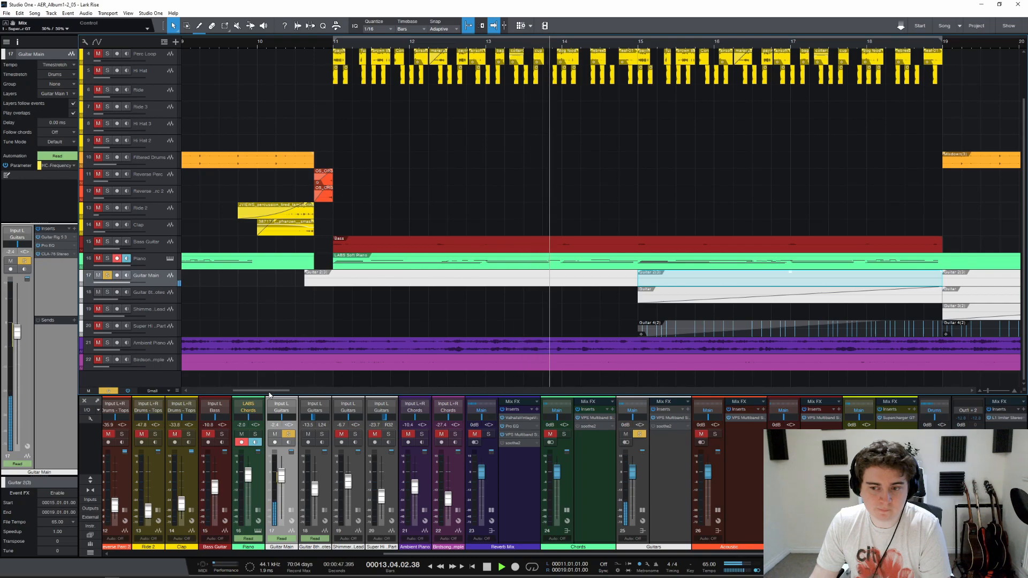
pyautogui.press('space')
pyautogui.moveTo(269, 394); pyautogui.dragTo(283, 390)
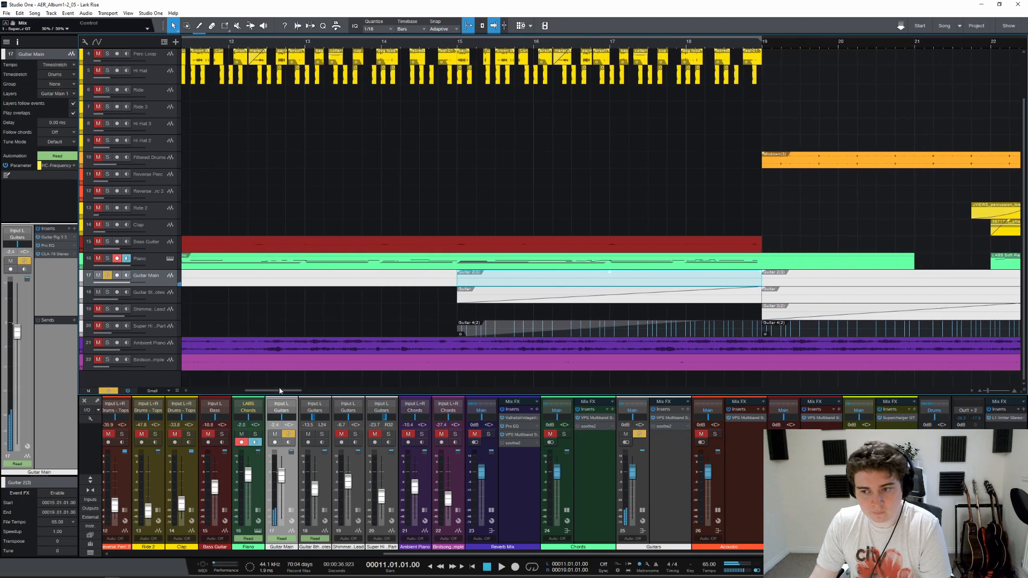
# Step: Examine Guitar Main's Guitar Rig 5, Pro EQ and CLA-76 inserts, audition the compressor briefly and unsolo the track
pyautogui.click(53, 236)
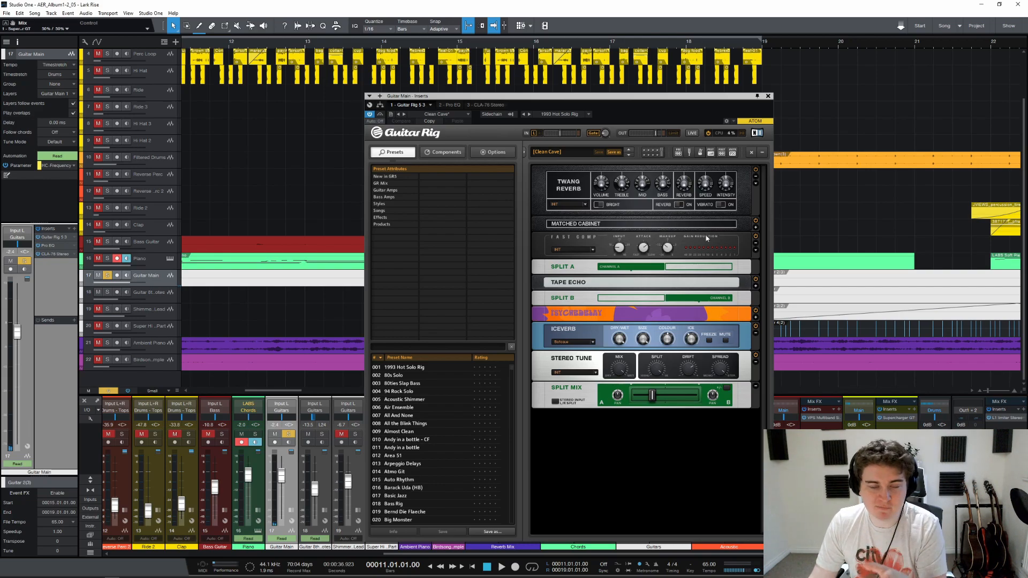
pyautogui.click(450, 105)
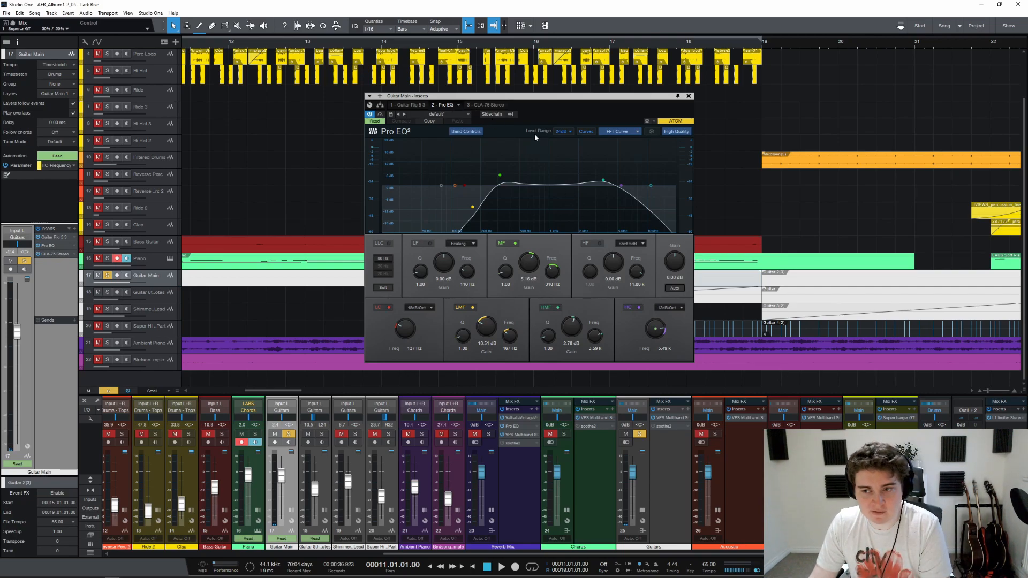
pyautogui.click(488, 106)
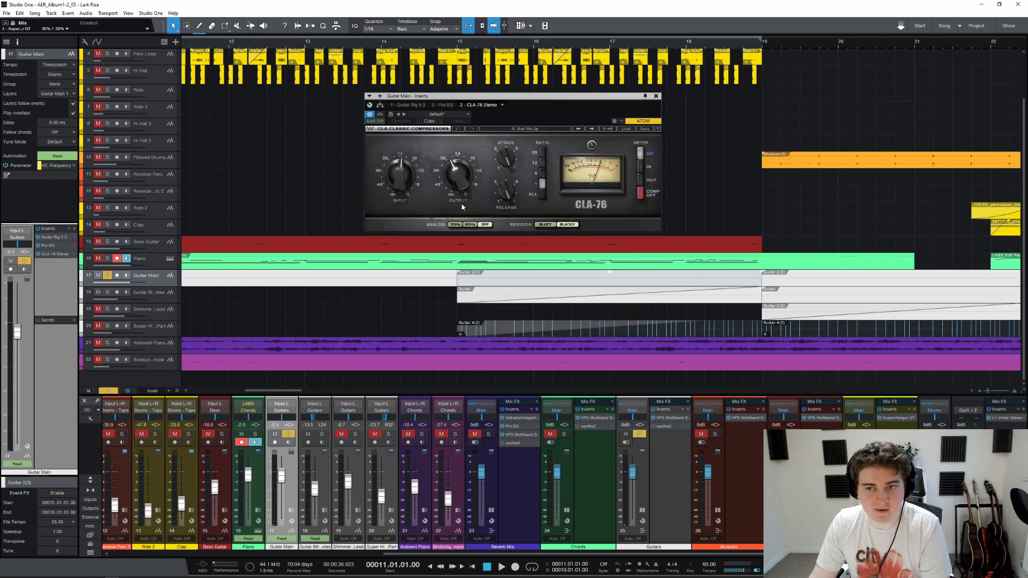
pyautogui.press('space')
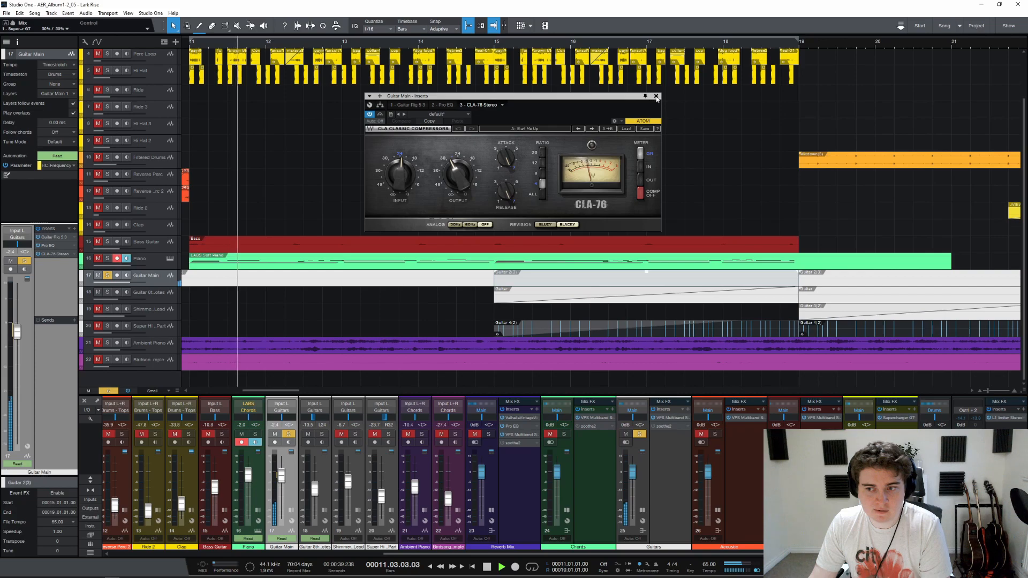
pyautogui.press('space')
pyautogui.click(656, 97)
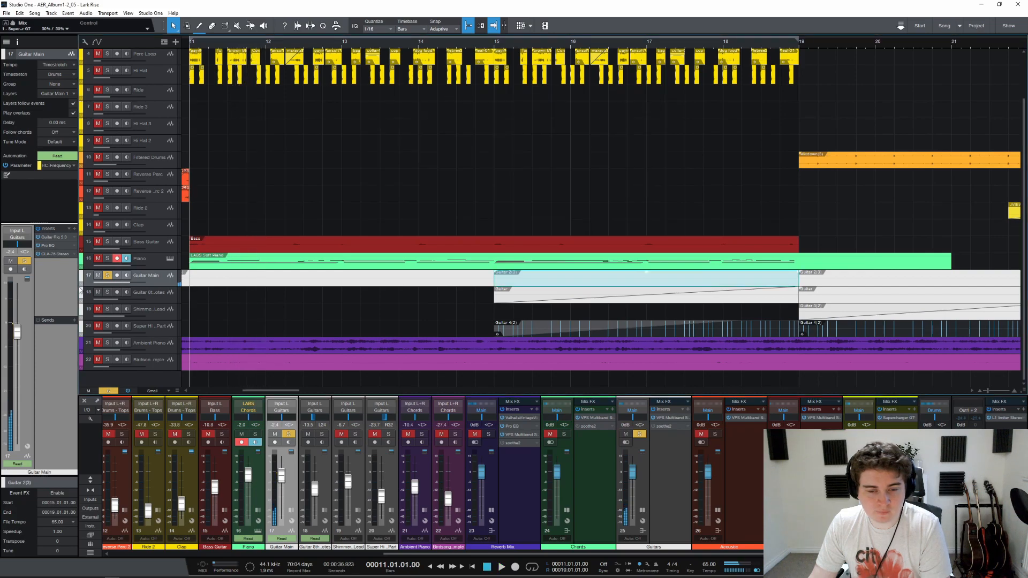
pyautogui.click(108, 278)
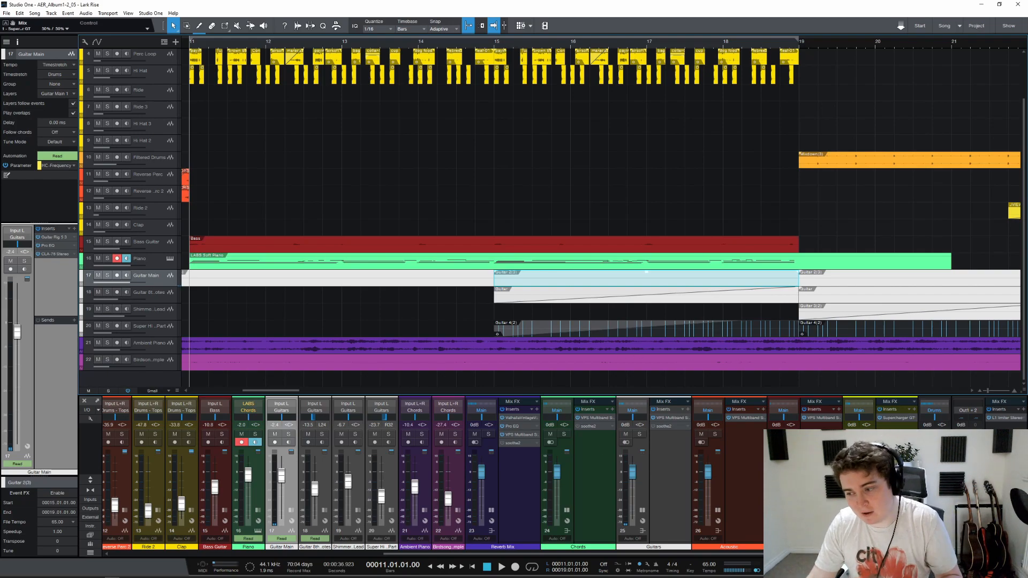
# Step: Open VPS Multiband Sidechain on the Reverb Mix bus and review the sidechain sends on the Kick track
pyautogui.click(516, 436)
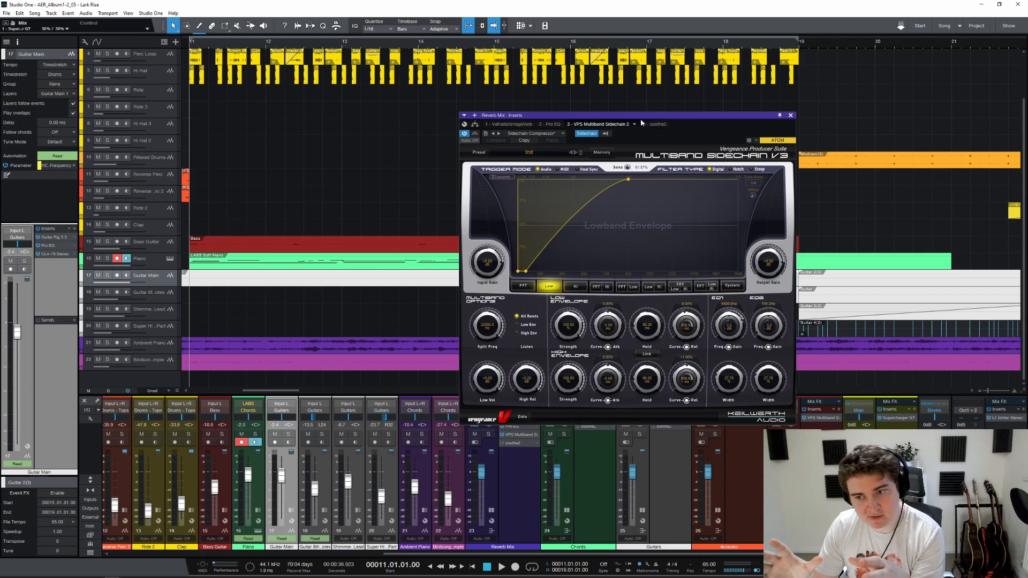
pyautogui.scroll(3, 150, 107)
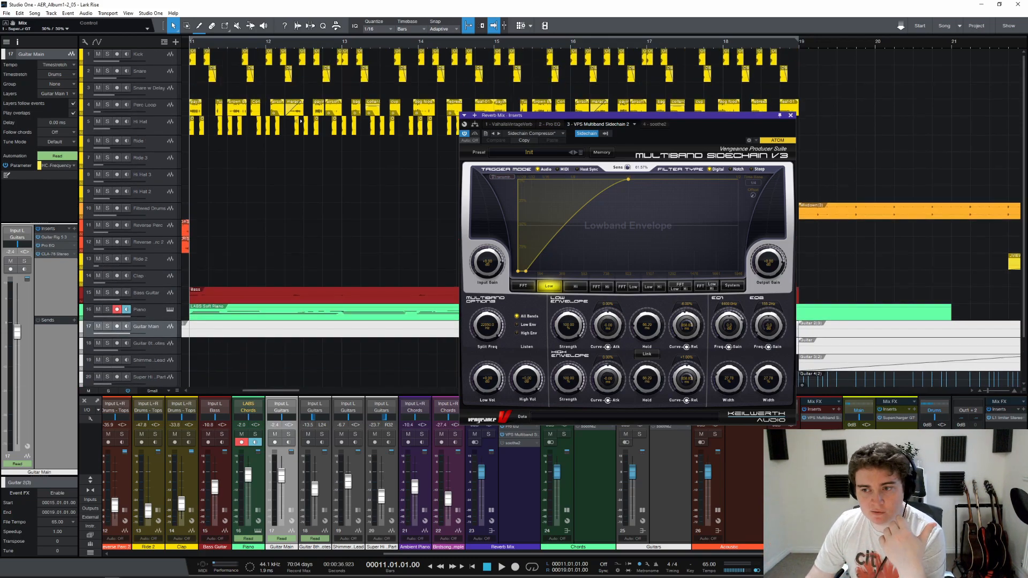
pyautogui.click(150, 56)
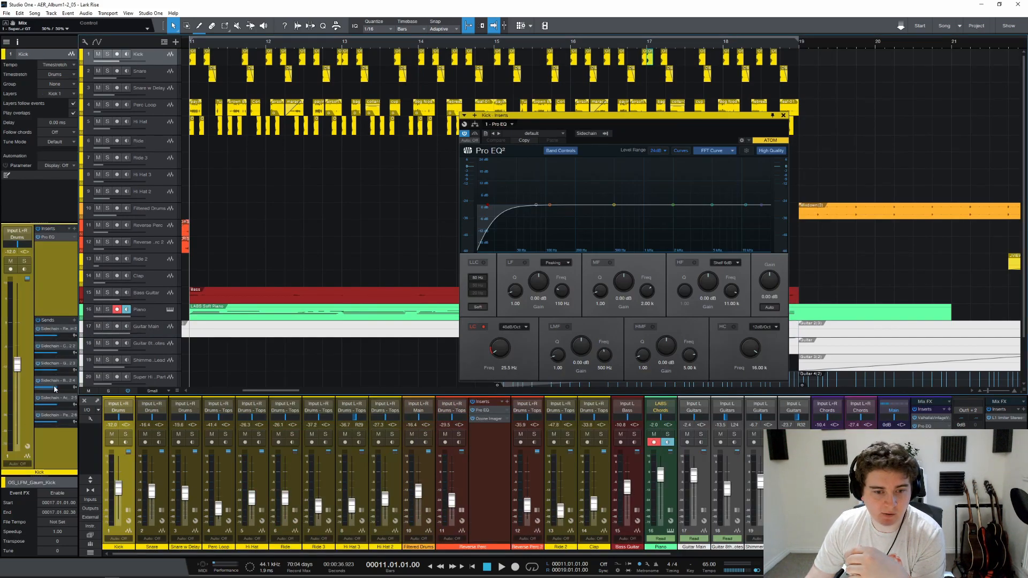
pyautogui.click(784, 115)
# Step: Reopen the Reverb Mix's VPS Multiband Sidechain to examine its low-band envelope, then close it
pyautogui.scroll(-4, 431, 47)
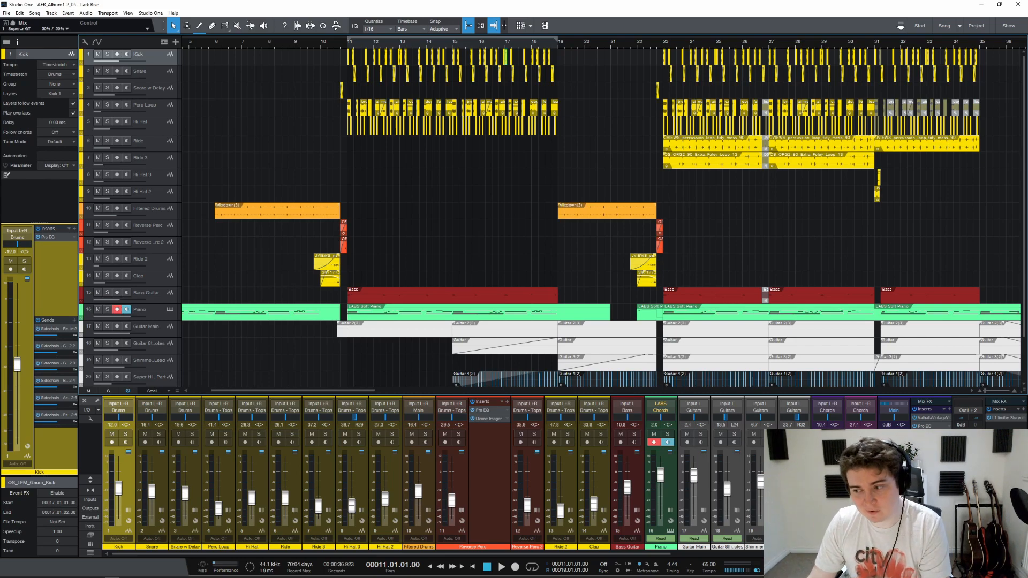
pyautogui.doubleClick(934, 435)
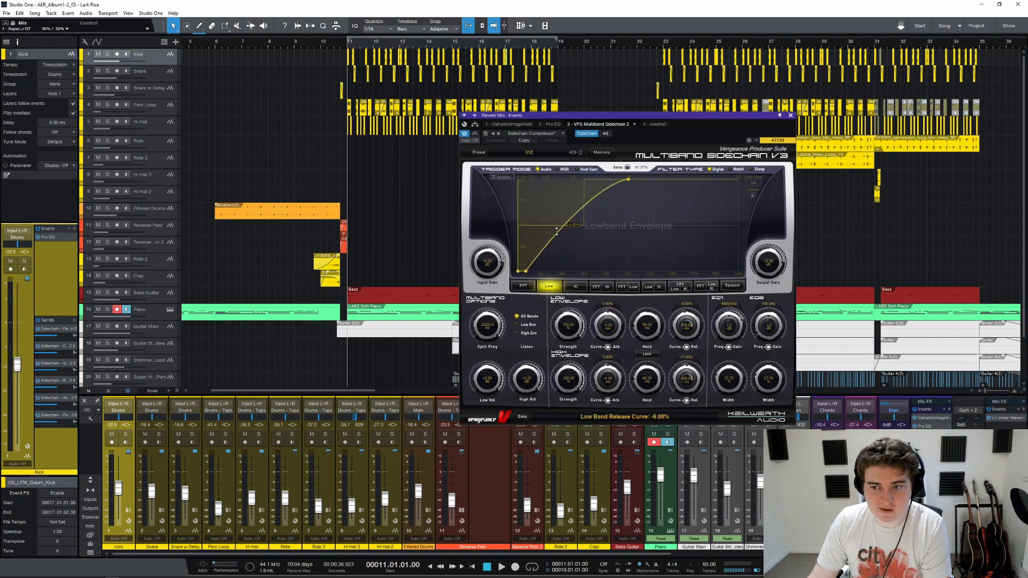
pyautogui.click(791, 115)
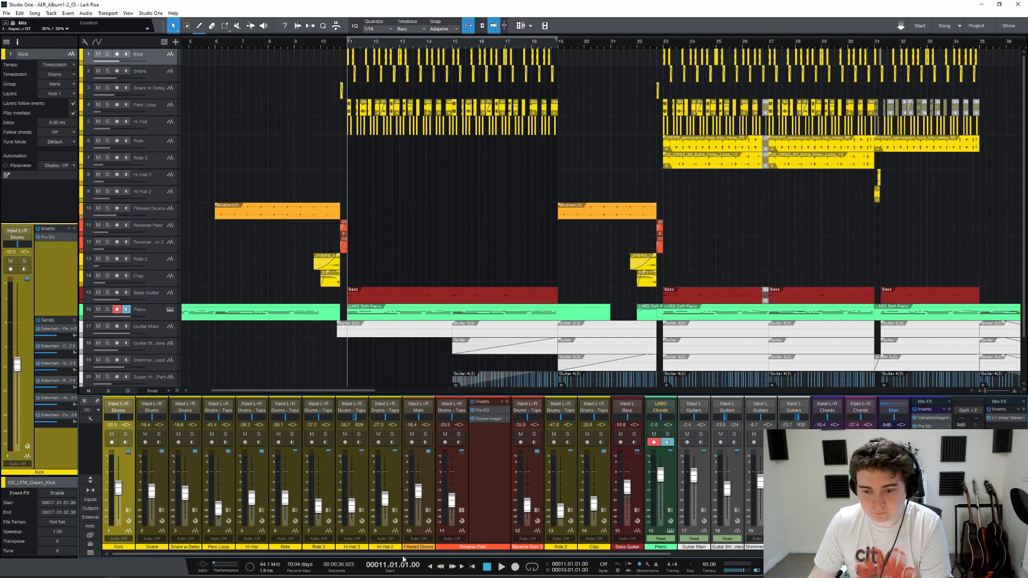
# Step: Place the playhead at bar 15 and select the events starting there on the Guitar 8th Notes and Super Hi guitar part tracks
pyautogui.hscroll(5, 402, 482)
pyautogui.scroll(-2, 413, 262)
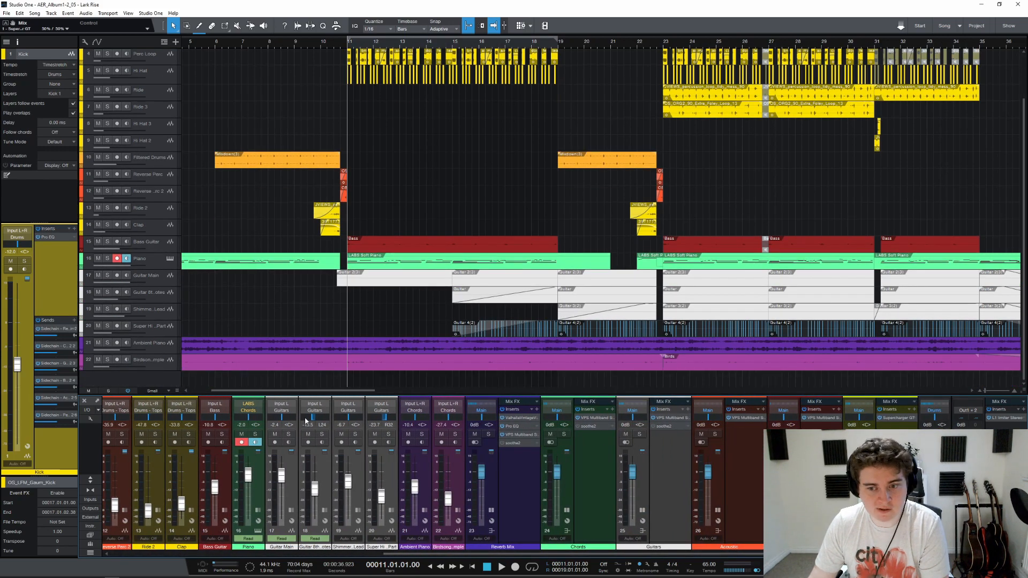
pyautogui.moveTo(317, 391); pyautogui.dragTo(332, 408)
pyautogui.click(373, 45)
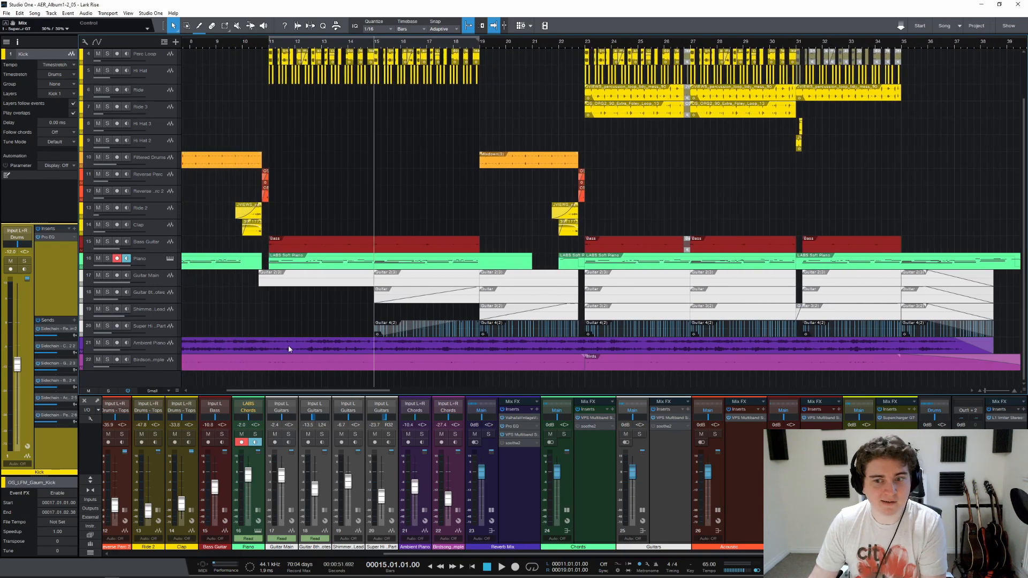
pyautogui.moveTo(335, 283); pyautogui.dragTo(417, 327)
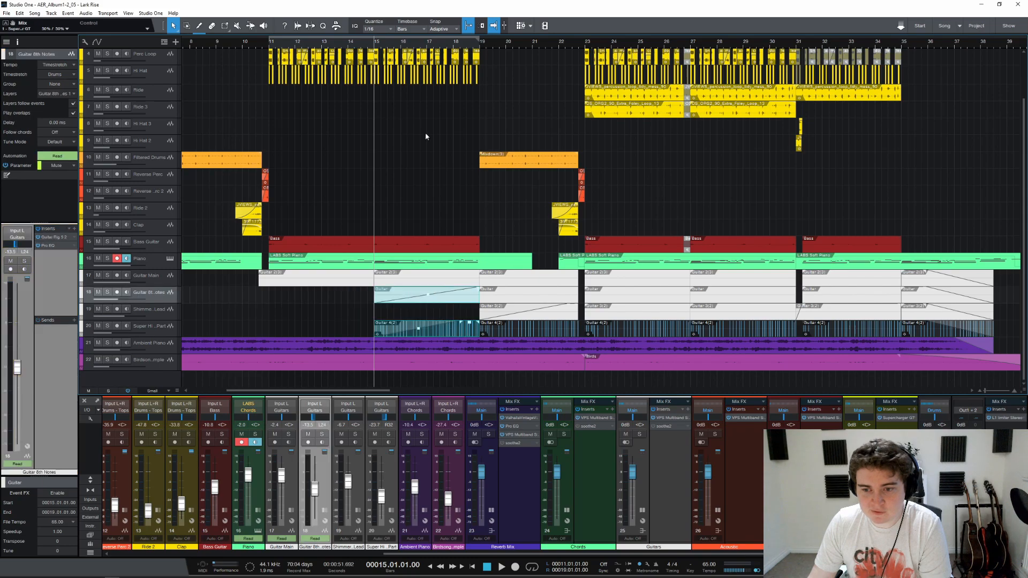
pyautogui.press('e')
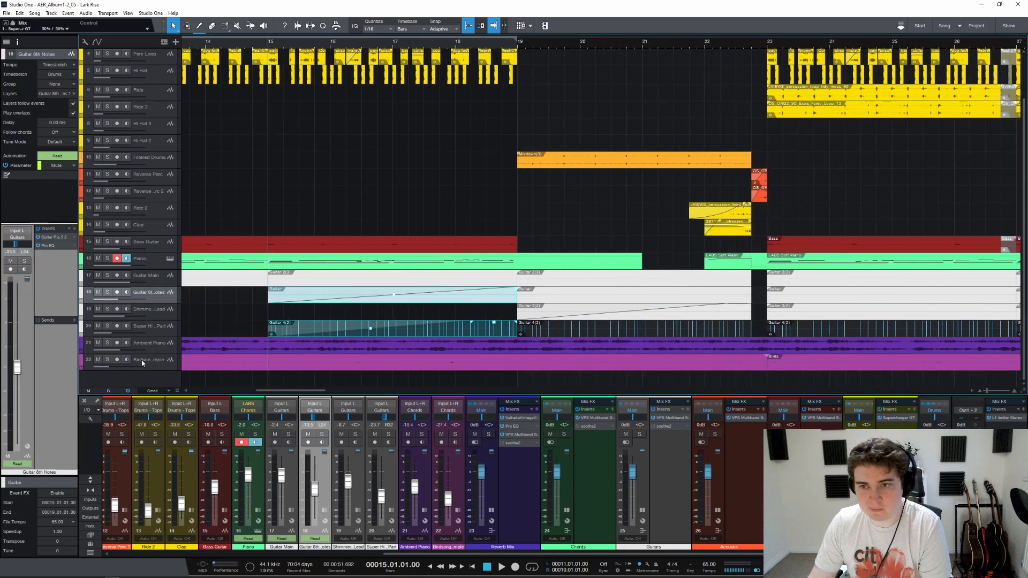
# Step: Solo the Guitar 8th Notes track and audition it from bar 17
pyautogui.click(107, 292)
pyautogui.click(389, 45)
pyautogui.press('space')
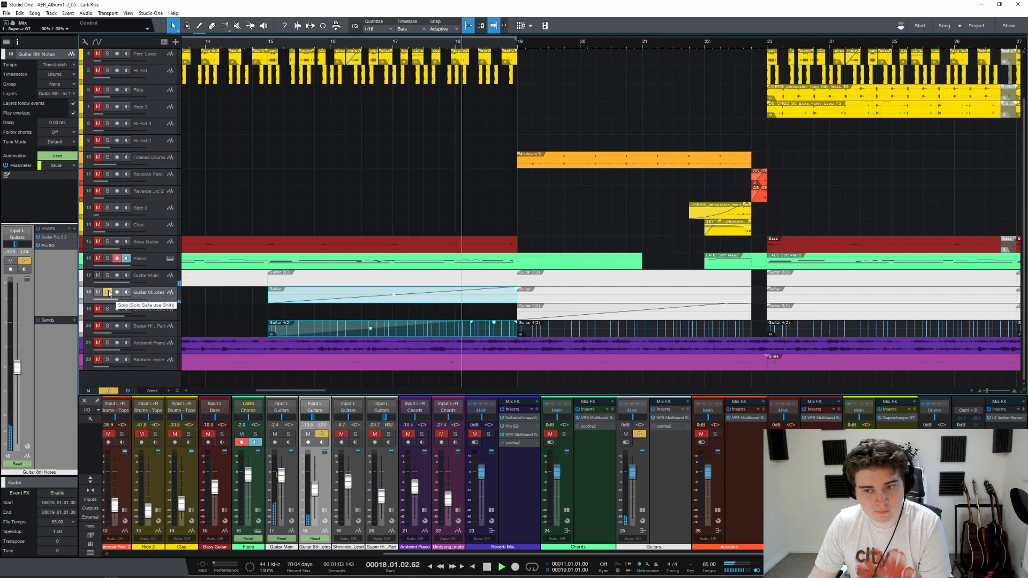
pyautogui.press('space')
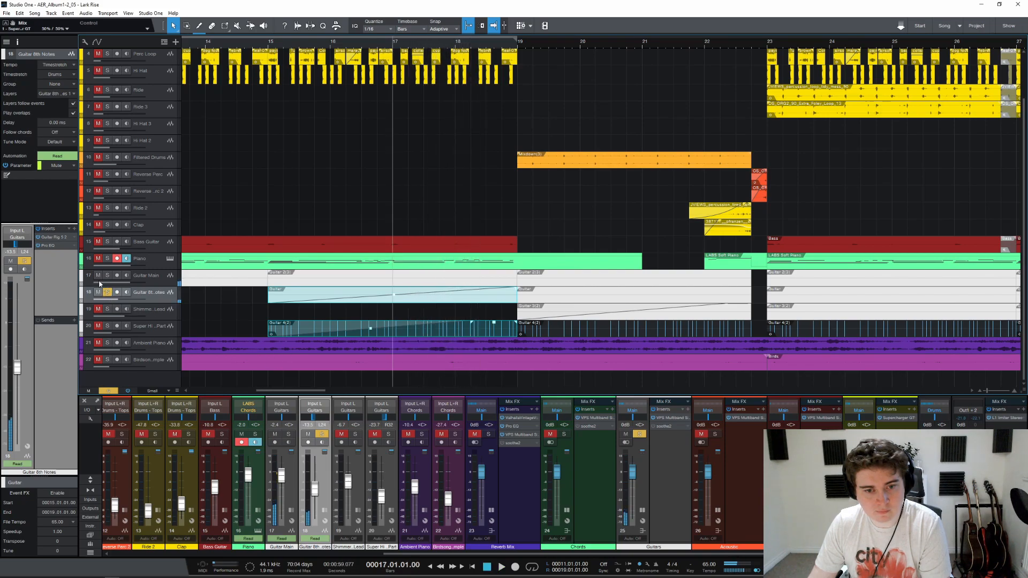
# Step: Examine the Pro EQ insert on Guitar 8th Notes, then close it and unsolo the track
pyautogui.click(49, 245)
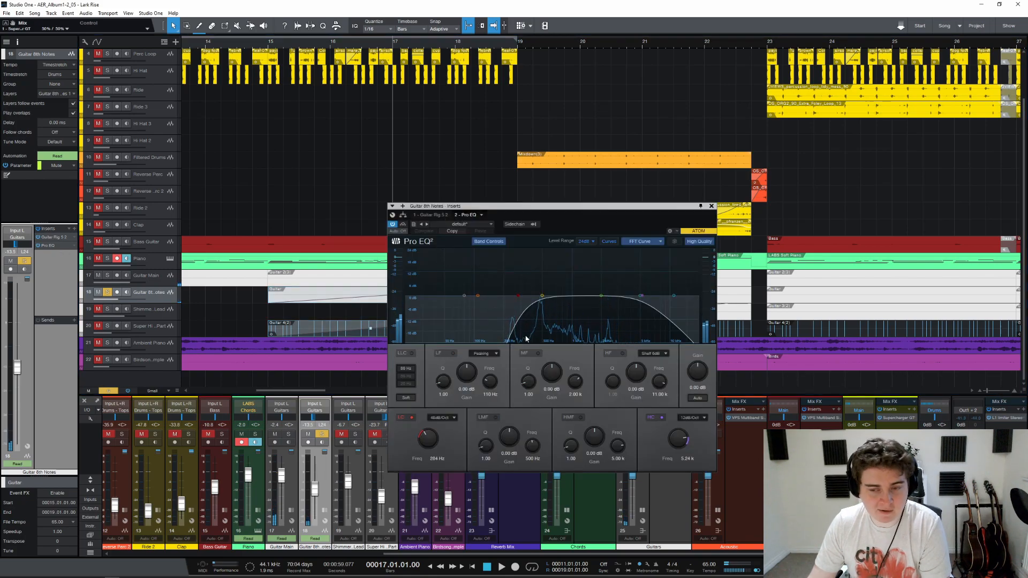
pyautogui.click(710, 206)
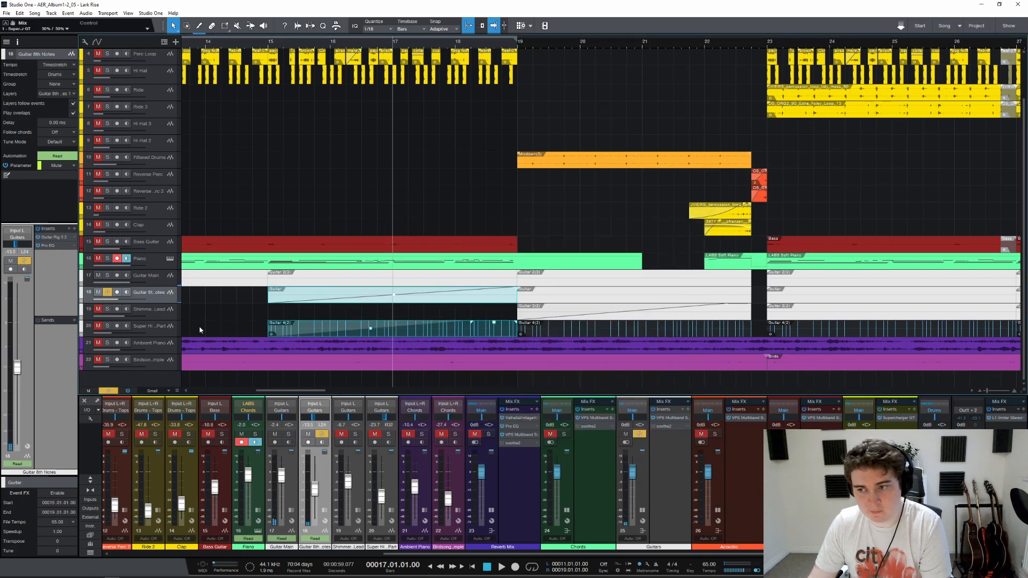
pyautogui.click(107, 291)
# Step: Solo Super Hi Shimmery GTR Part, examine its two Pro EQ and ValhallaShimmer inserts, and audition the track from bar 17
pyautogui.click(112, 329)
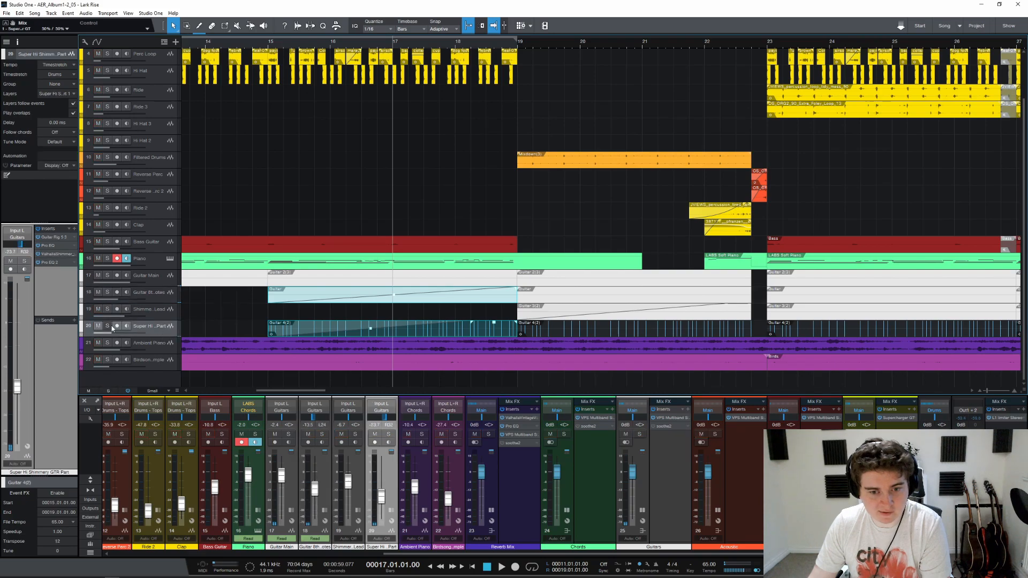
pyautogui.click(108, 326)
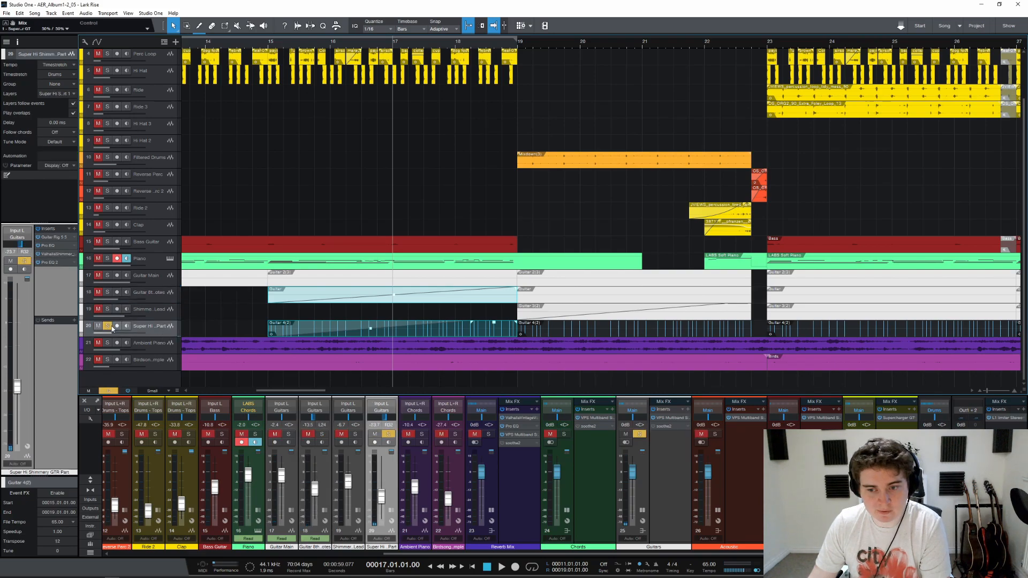
pyautogui.click(48, 245)
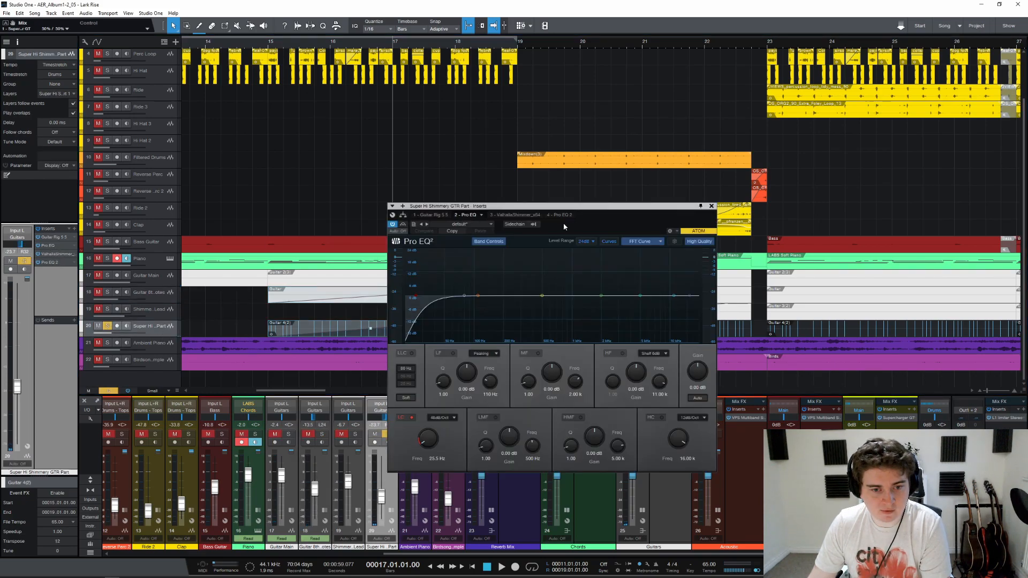
pyautogui.click(513, 215)
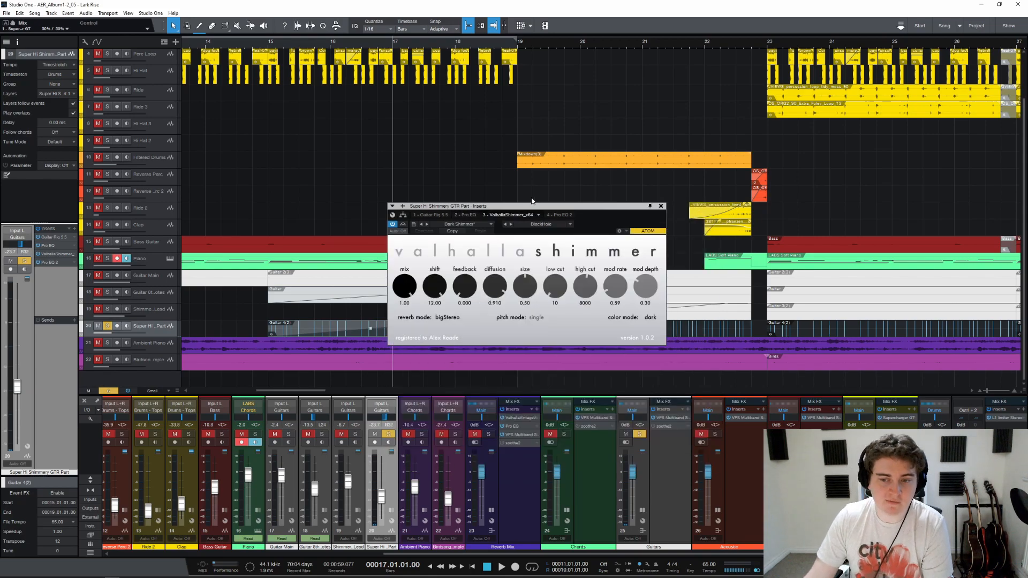
pyautogui.click(562, 215)
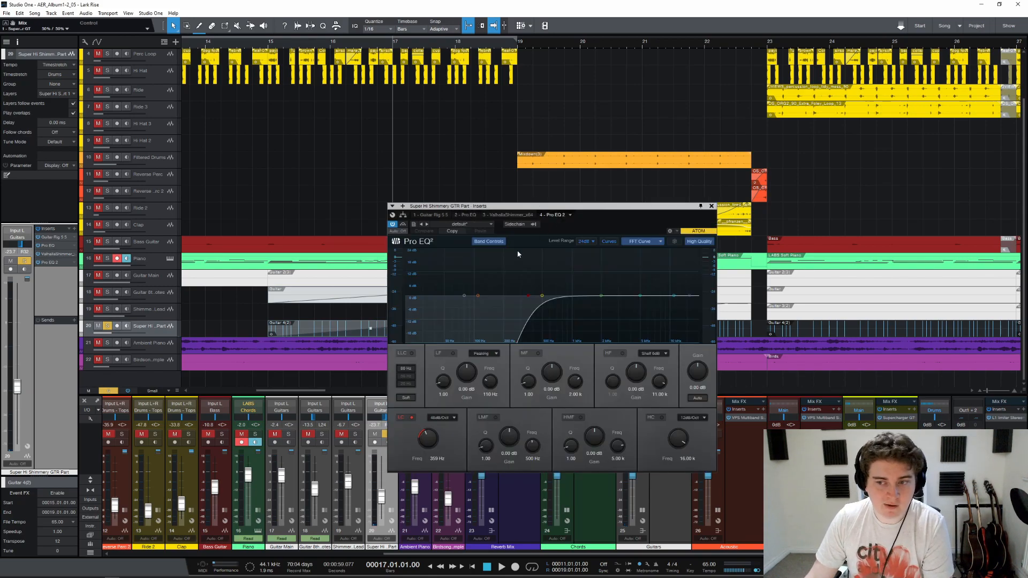
pyautogui.click(711, 205)
pyautogui.press('space')
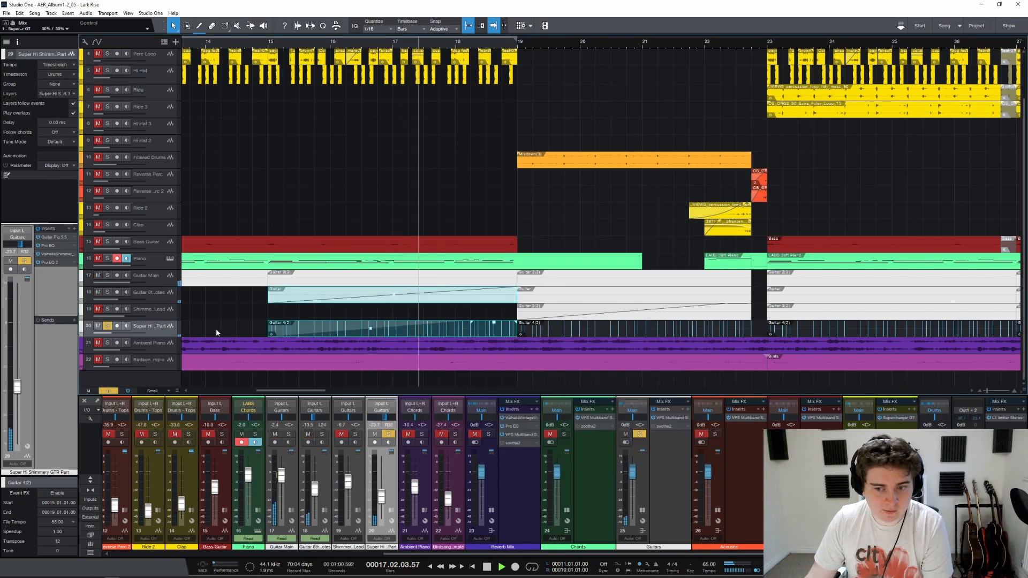
pyautogui.press('space')
# Step: Set the transpose of the Super Hi guitar event starting at bar 15 to 0 and audition it twice from bar 17
pyautogui.moveTo(232, 334); pyautogui.dragTo(385, 333)
pyautogui.rightClick(453, 332)
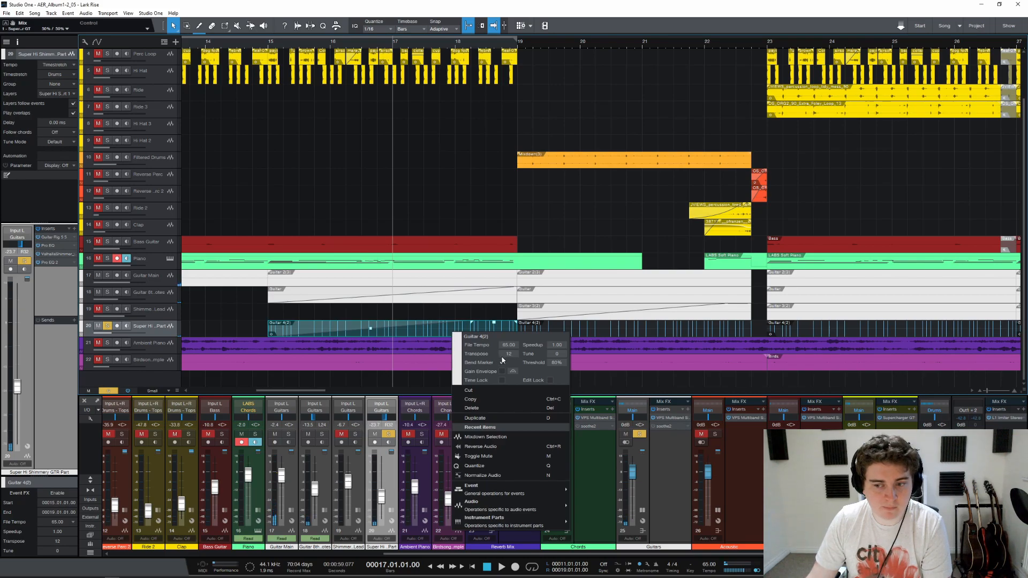
pyautogui.click(509, 354)
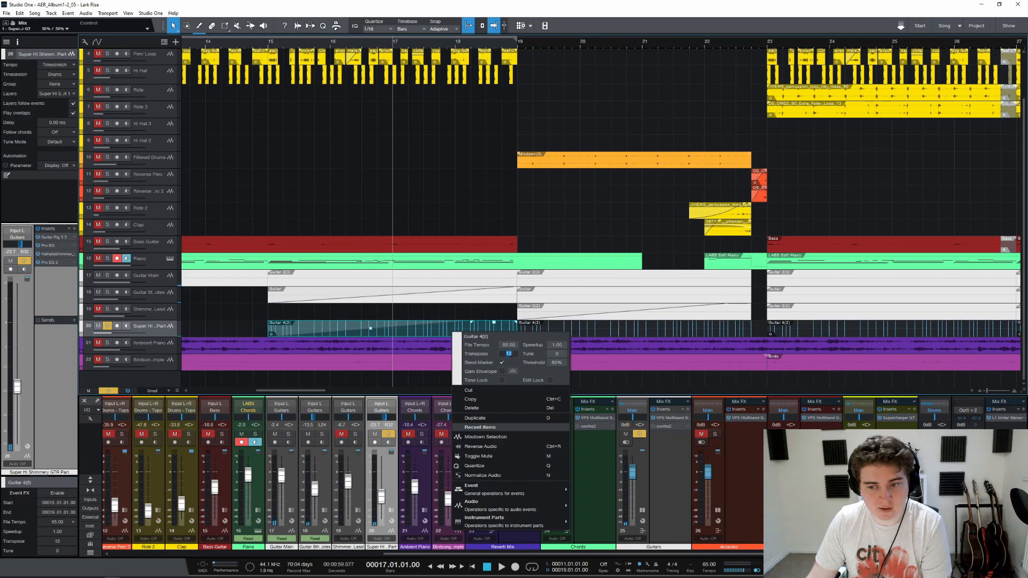
pyautogui.write('0')
pyautogui.press('Return')
pyautogui.press('space')
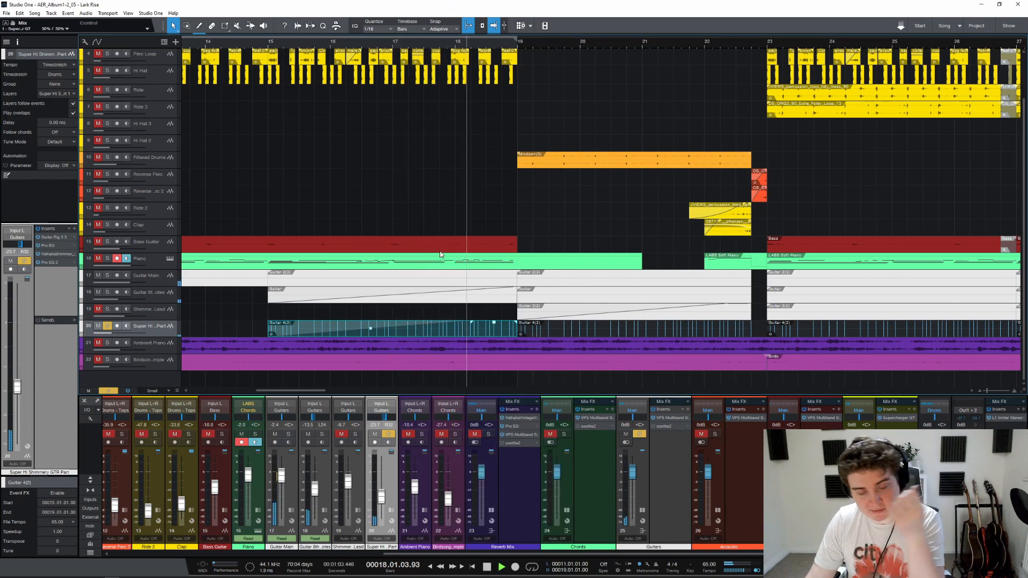
pyautogui.press('space')
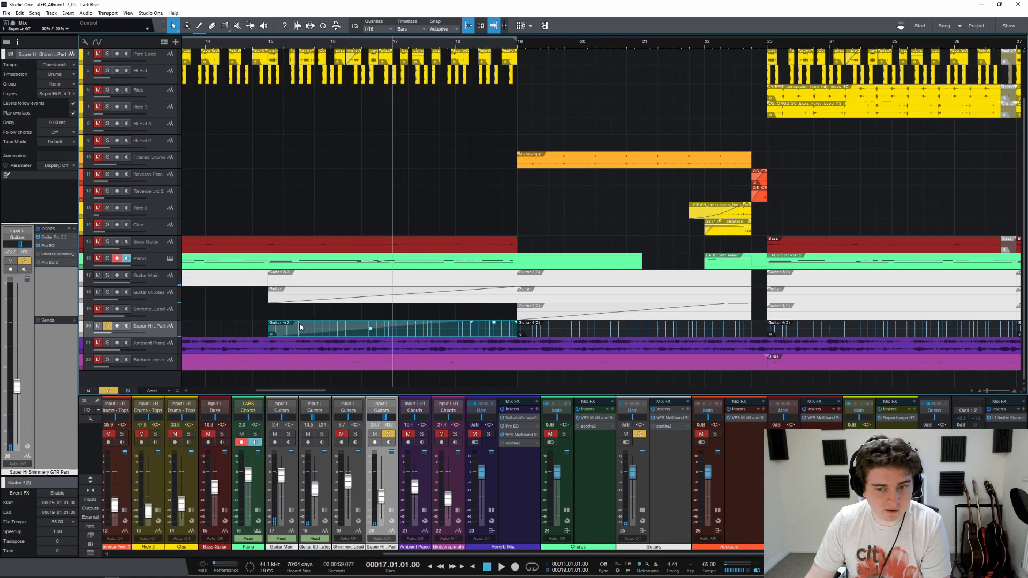
pyautogui.press('space')
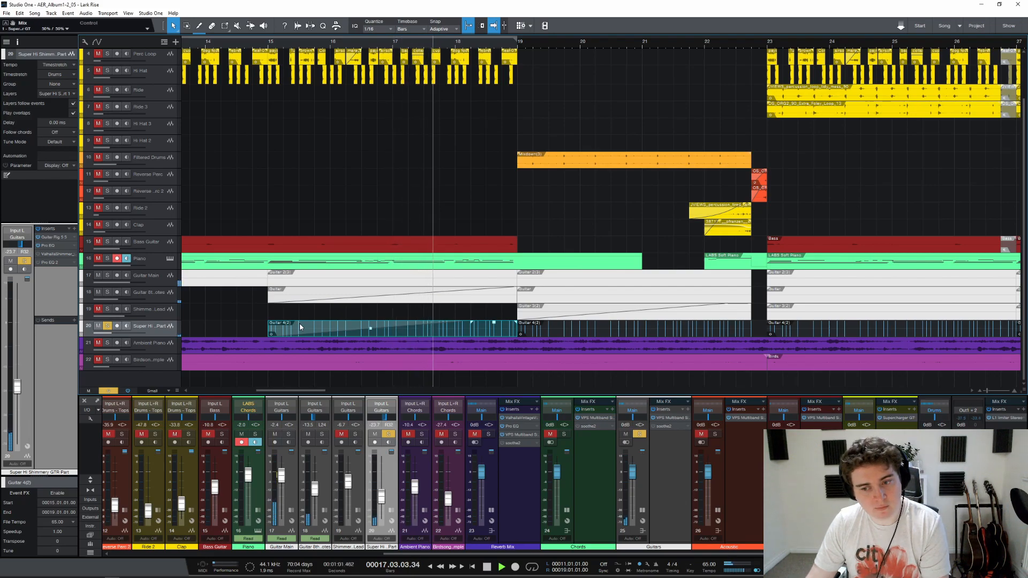
pyautogui.press('space')
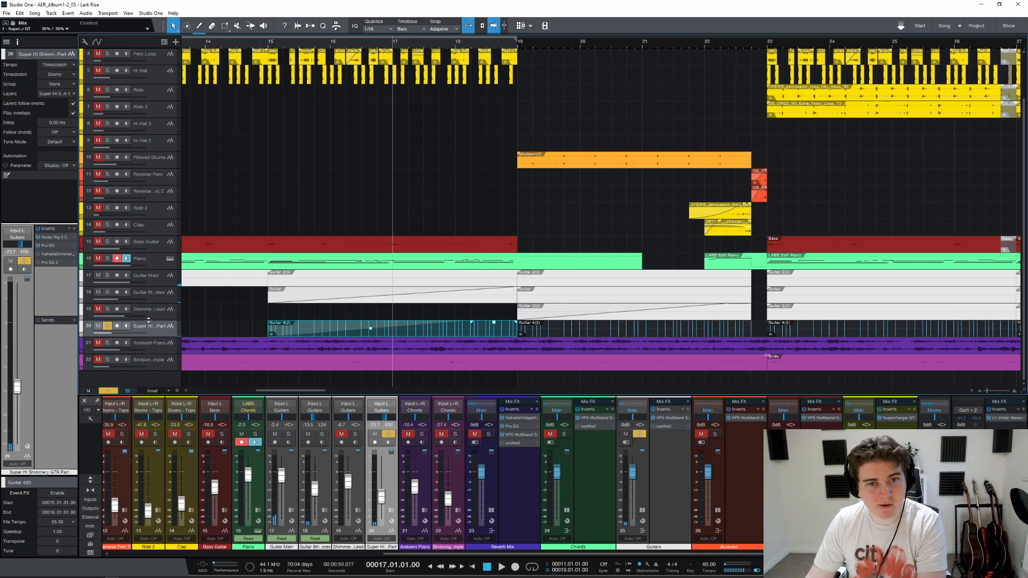
# Step: Set the transpose of the Super Hi guitar event starting at bar 15 to 12 and audition it from bar 17
pyautogui.rightClick(384, 331)
pyautogui.click(439, 352)
pyautogui.write('12')
pyautogui.press('Return')
pyautogui.press('Escape')
pyautogui.press('space')
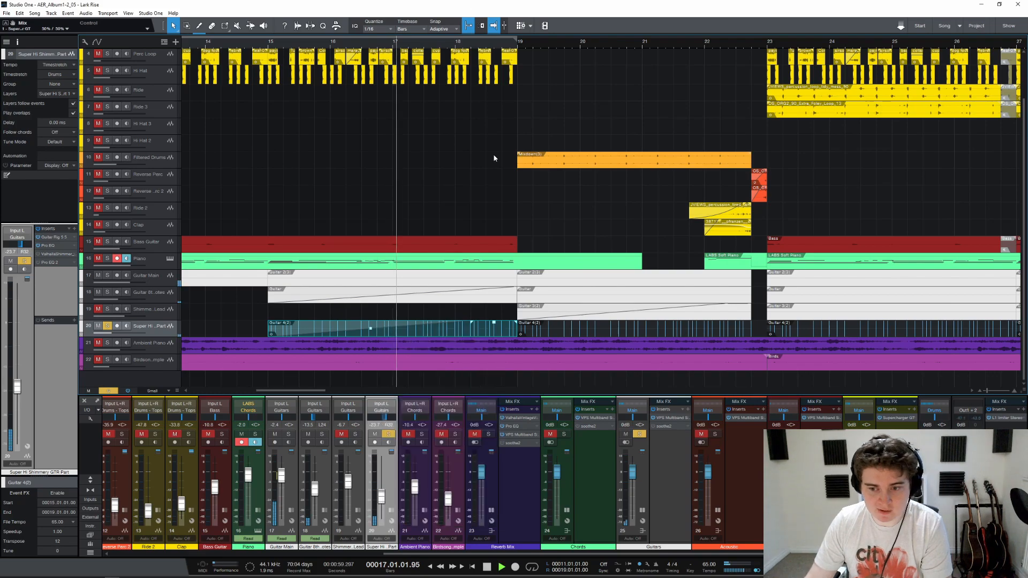
pyautogui.press('space')
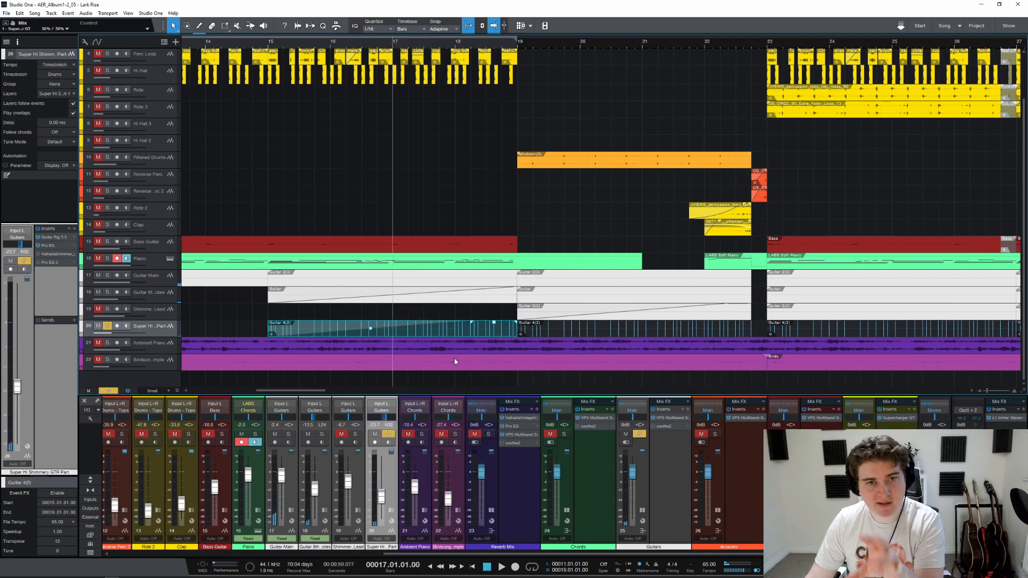
pyautogui.press('space')
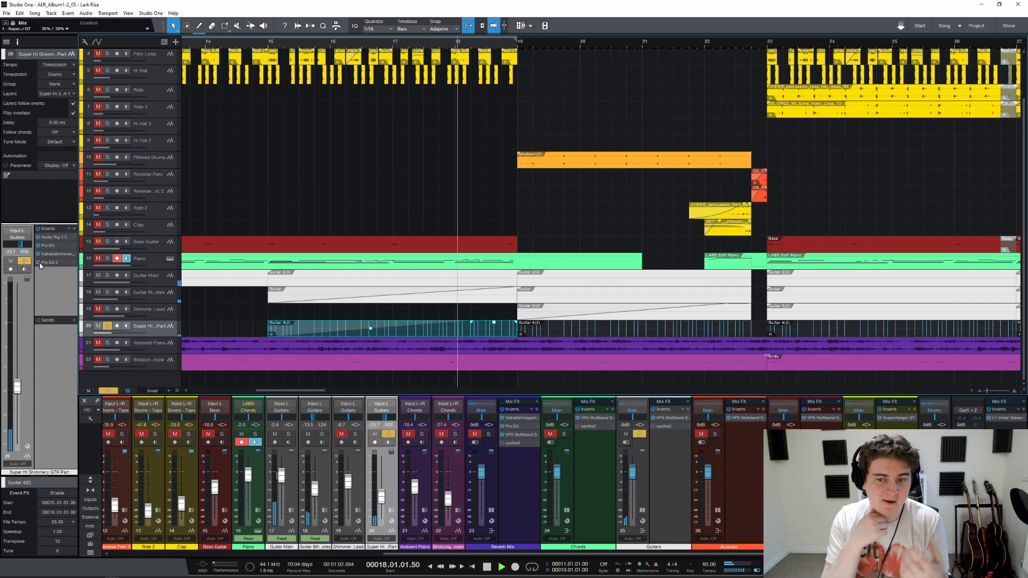
pyautogui.press('space')
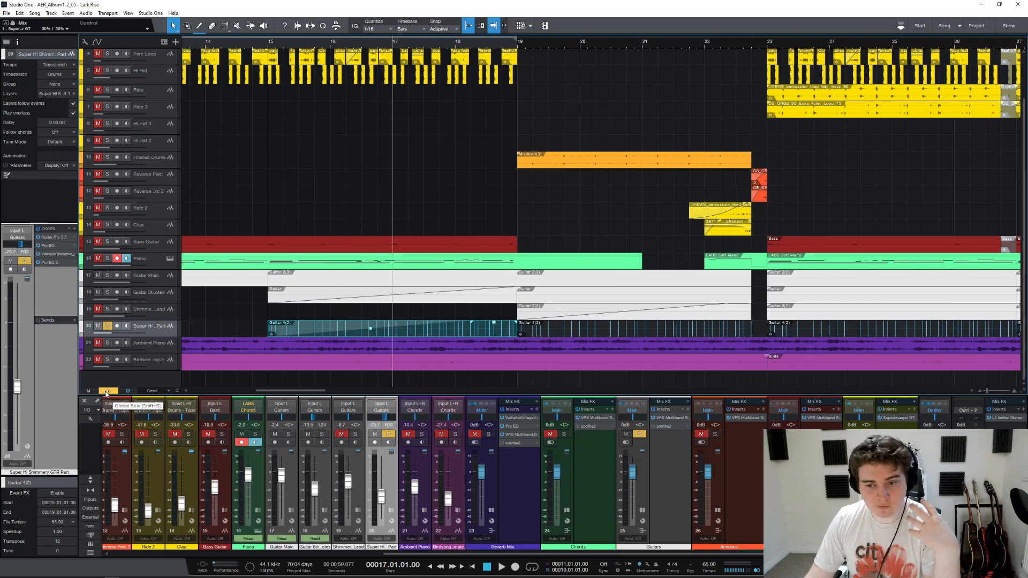
# Step: Clear all solos, place the playhead at bar 21 and select the reverse percussion, Ride 2 and Clap events leading into bar 23
pyautogui.click(107, 391)
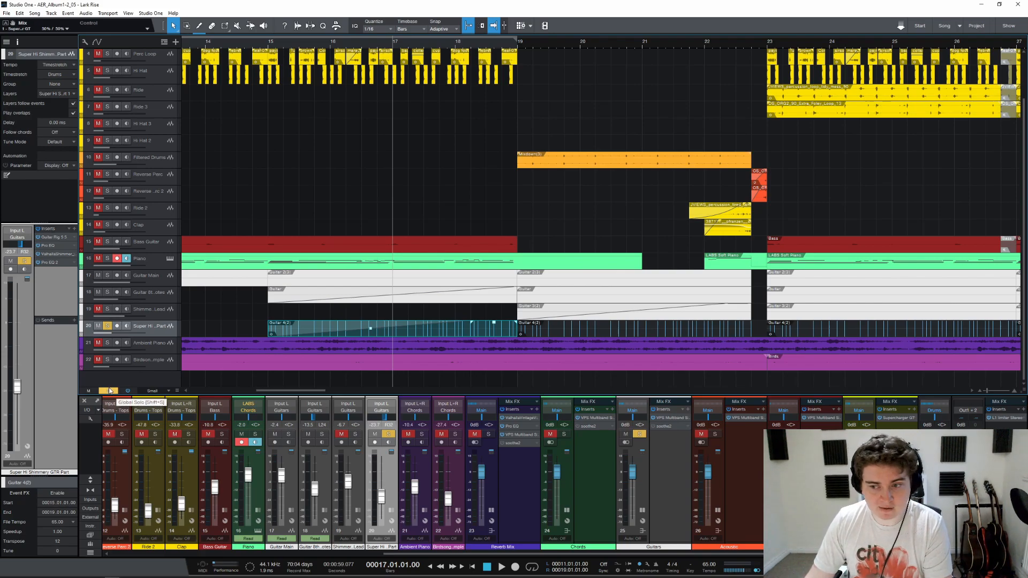
pyautogui.moveTo(300, 391); pyautogui.dragTo(316, 391)
pyautogui.scroll(2, 439, 299)
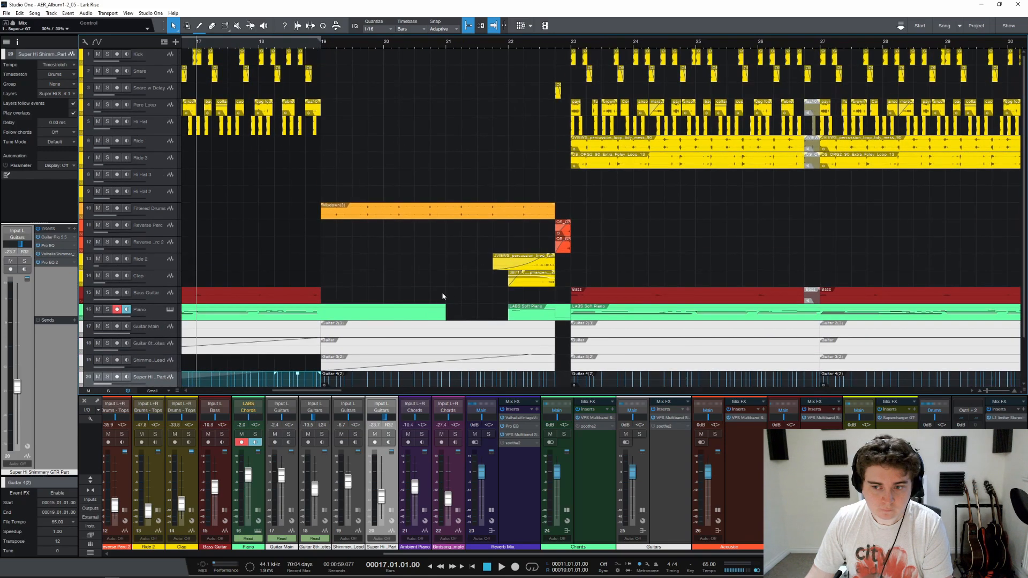
pyautogui.click(445, 55)
pyautogui.scroll(-3, 466, 165)
pyautogui.moveTo(469, 169); pyautogui.dragTo(589, 231)
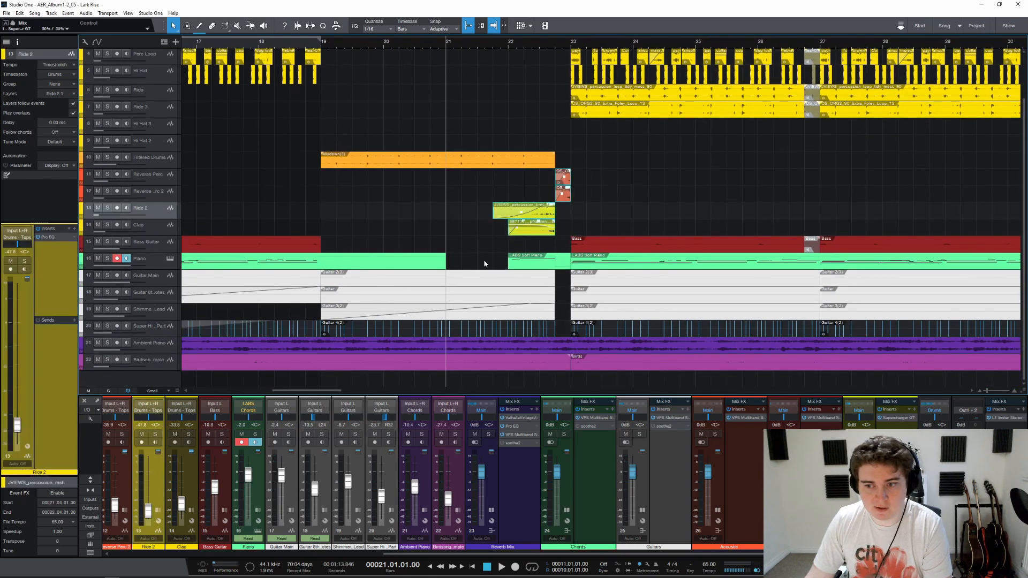
# Step: Solo the Shimmery GTR Lead track and audition it from bar 21
pyautogui.click(158, 311)
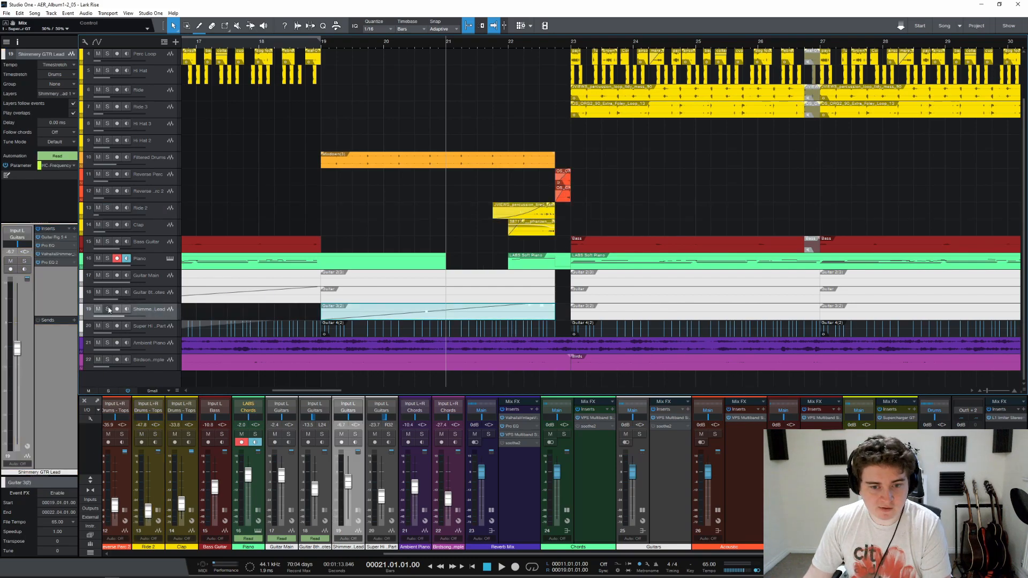
pyautogui.click(109, 312)
pyautogui.press('space')
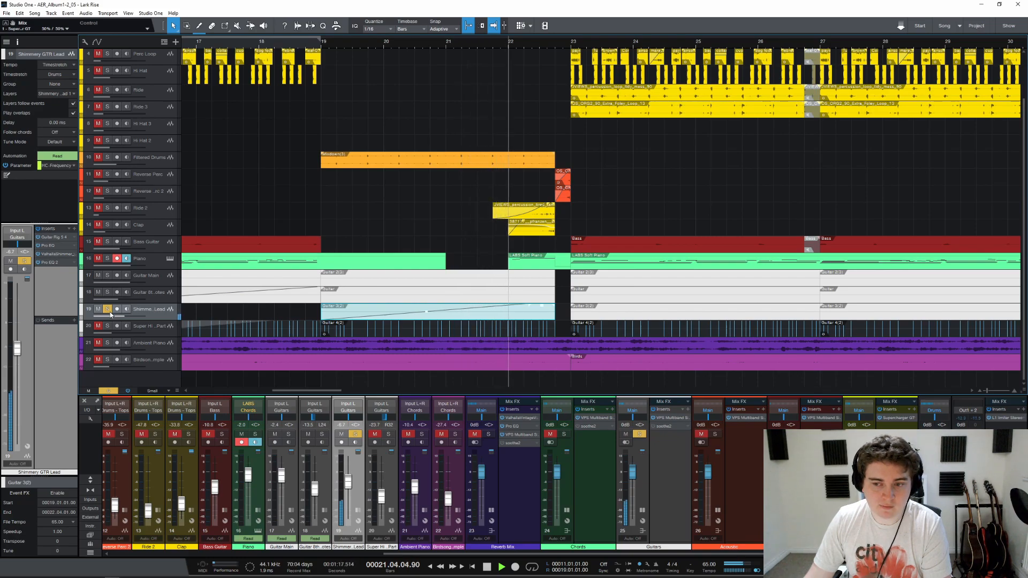
pyautogui.press('space')
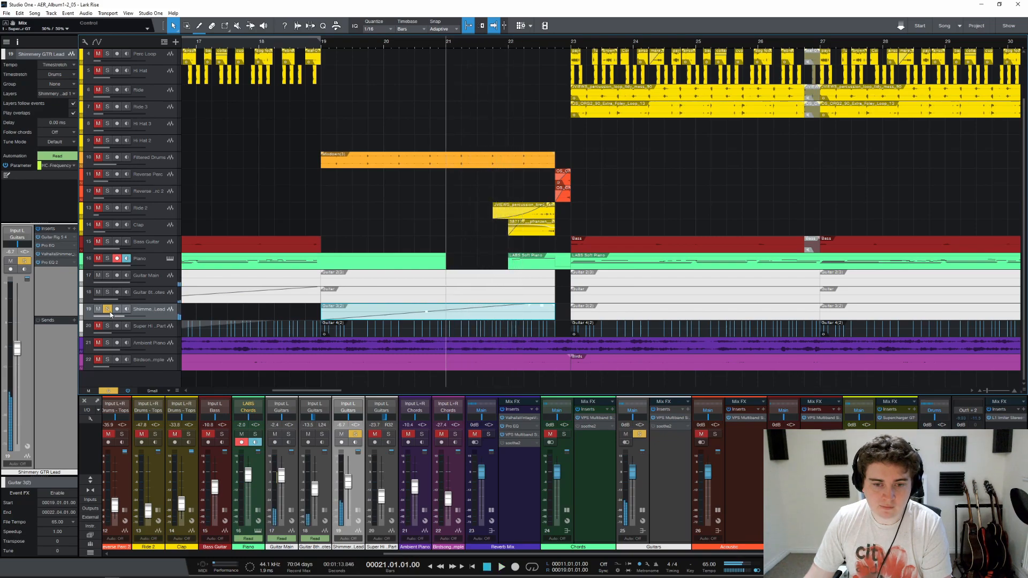
# Step: Examine Shimmery GTR Lead's ValhallaShimmer insert, then audition the soloed lead from bar 23
pyautogui.click(572, 44)
pyautogui.moveTo(298, 391); pyautogui.dragTo(309, 393)
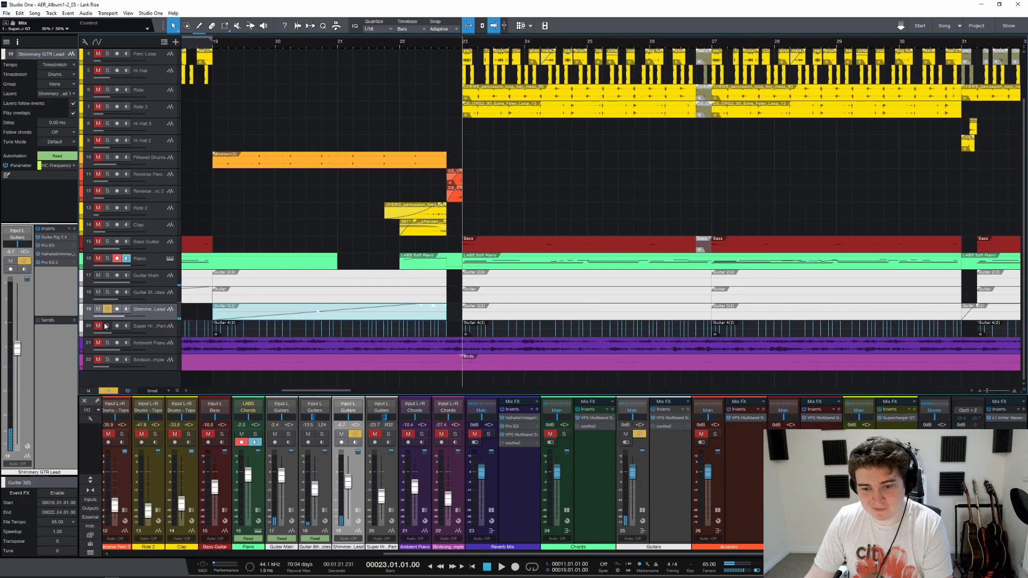
pyautogui.click(56, 255)
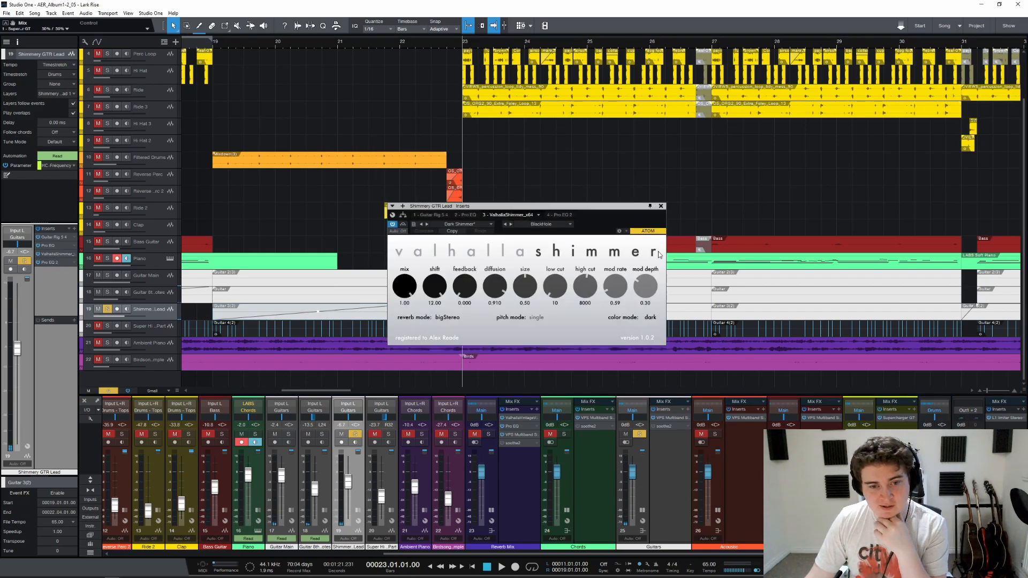
pyautogui.click(661, 206)
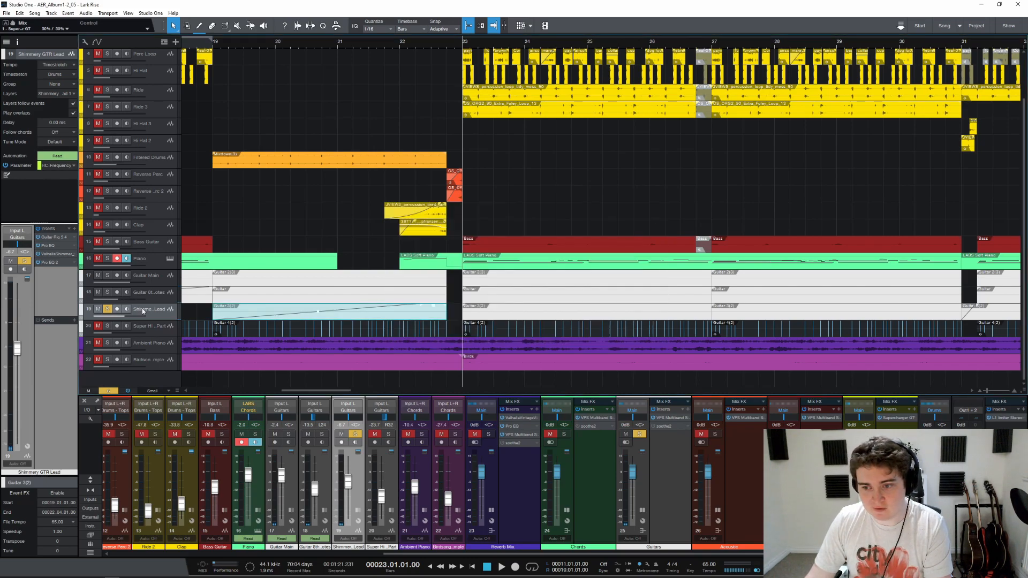
pyautogui.press('space')
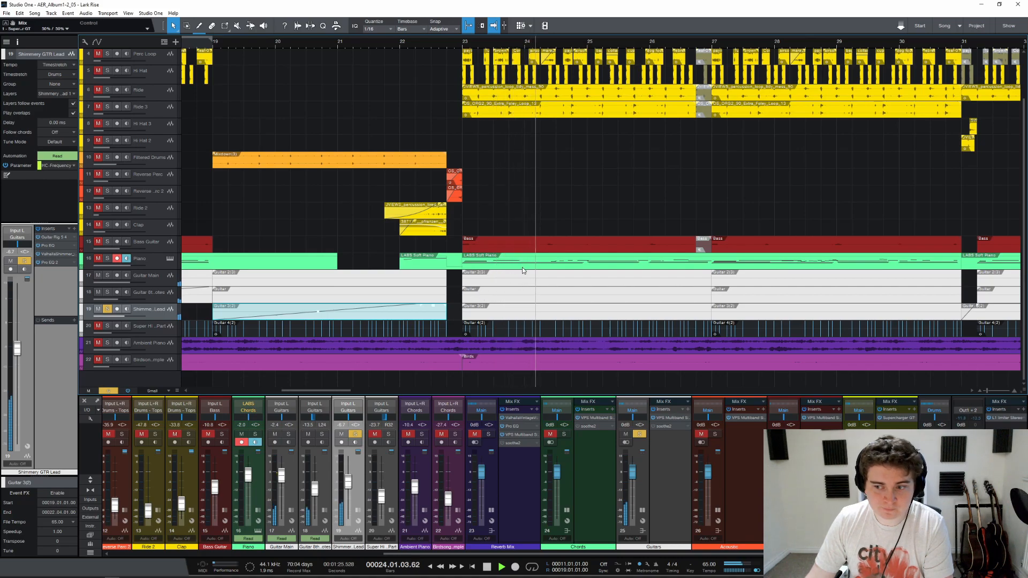
pyautogui.press('space')
# Step: Select the Ride and Ride 3 events starting at bar 23 and clear all solos
pyautogui.moveTo(332, 391); pyautogui.dragTo(351, 391)
pyautogui.scroll(2, 297, 175)
pyautogui.scroll(1, 296, 175)
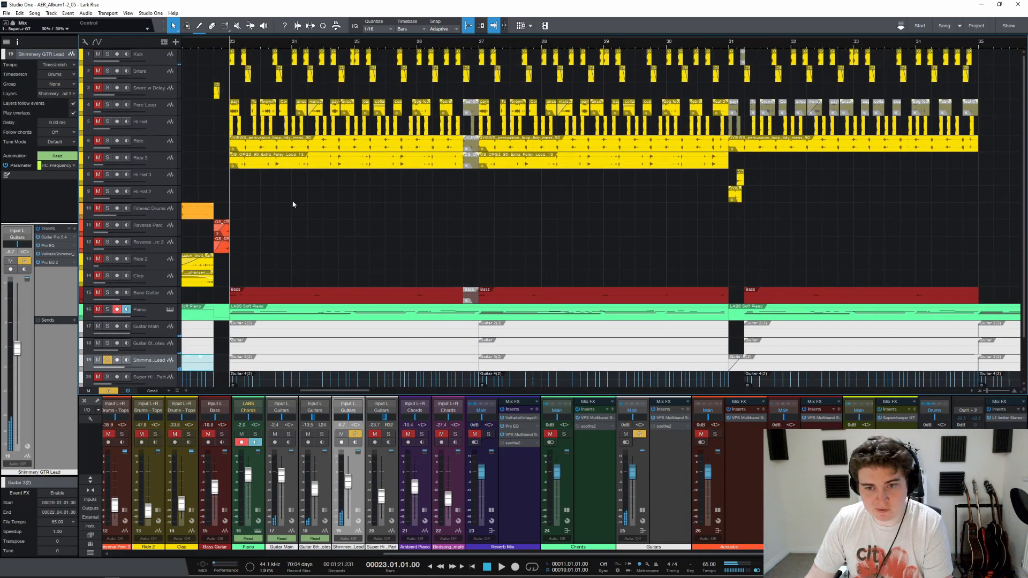
pyautogui.scroll(-4, 293, 53)
pyautogui.scroll(3, 299, 51)
pyautogui.moveTo(220, 145); pyautogui.dragTo(367, 157)
pyautogui.click(107, 390)
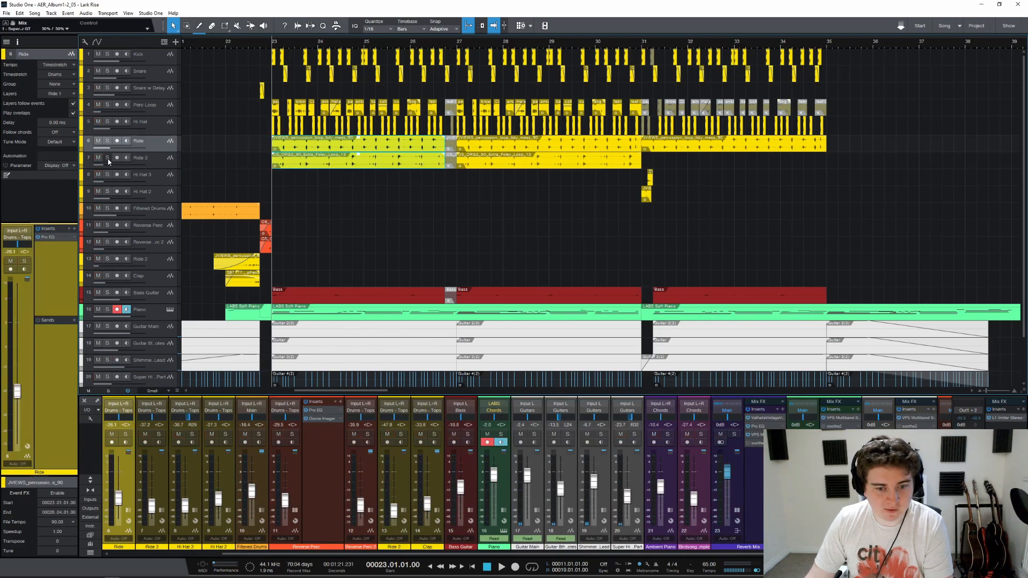
# Step: Solo the Ride track and audition it from bar 23, comparing the sound with its Pro EQ bypassed and enabled
pyautogui.click(107, 142)
pyautogui.press('space')
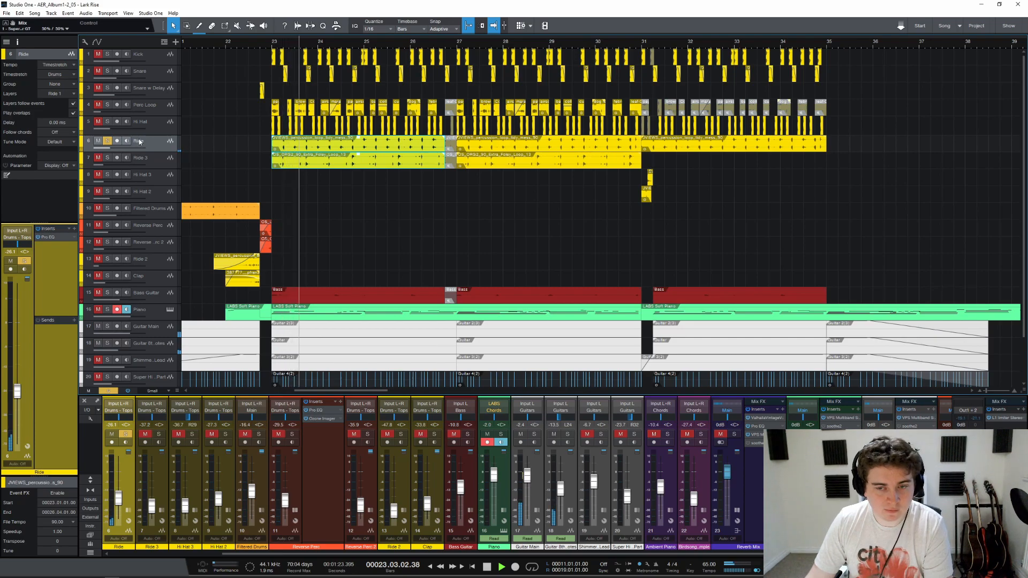
pyautogui.click(48, 237)
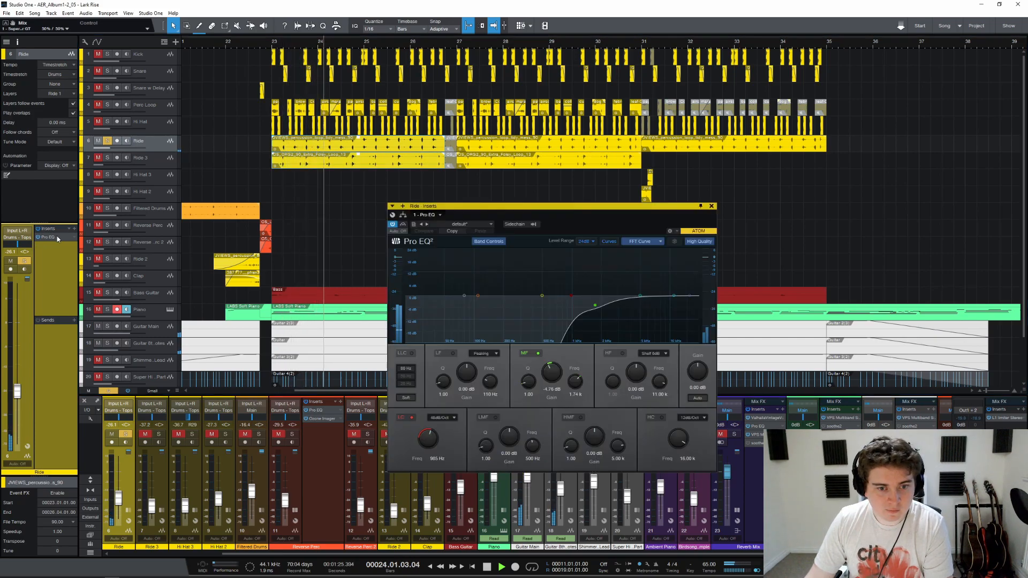
pyautogui.click(392, 224)
pyautogui.press('space')
pyautogui.press('space')
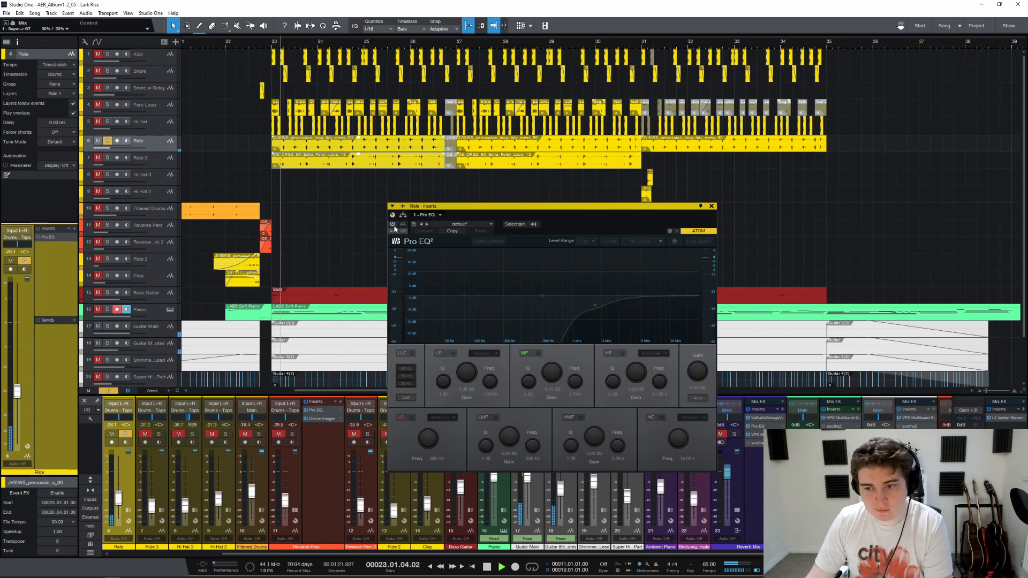
pyautogui.click(393, 224)
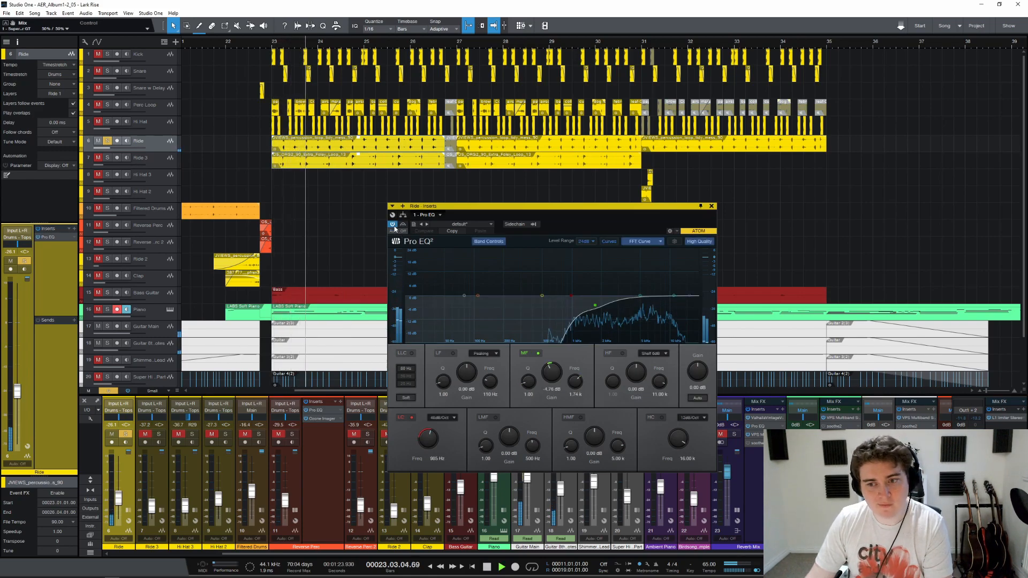
pyautogui.press('space')
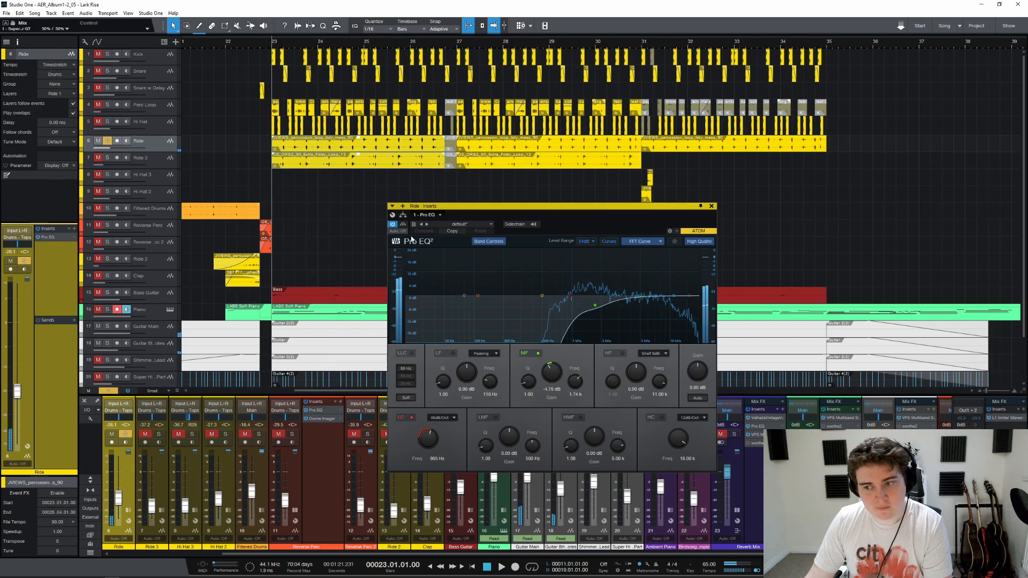
pyautogui.click(712, 207)
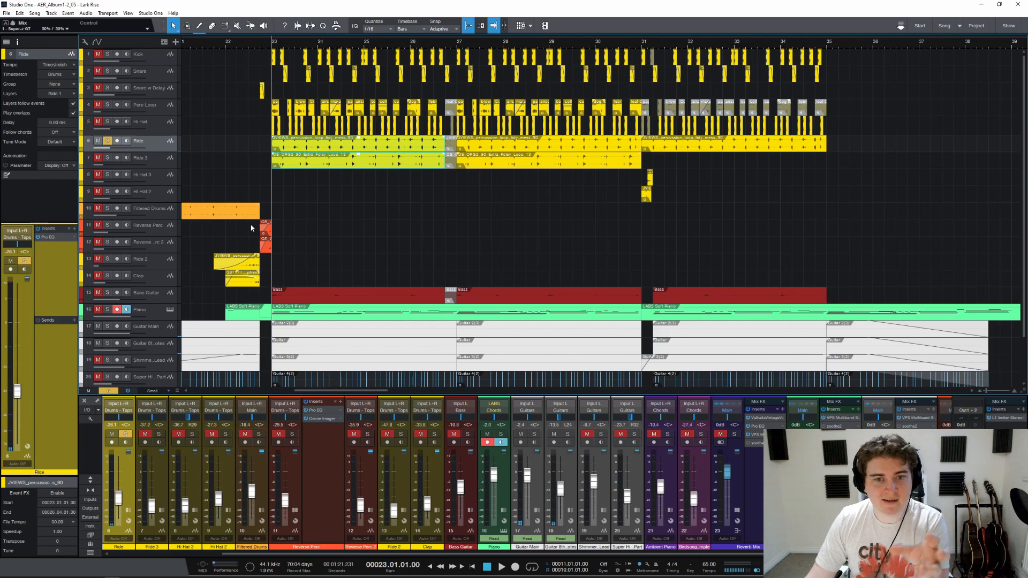
# Step: Solo Ride 3 instead of Ride and audition it from bar 23 while examining its Pro EQ curve
pyautogui.moveTo(140, 152)
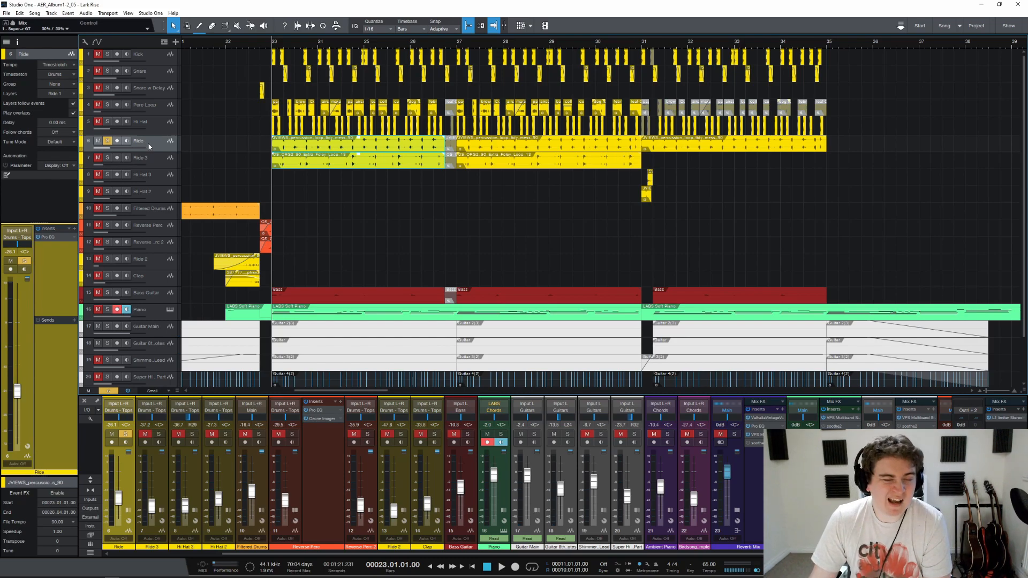
pyautogui.click(108, 141)
pyautogui.click(107, 157)
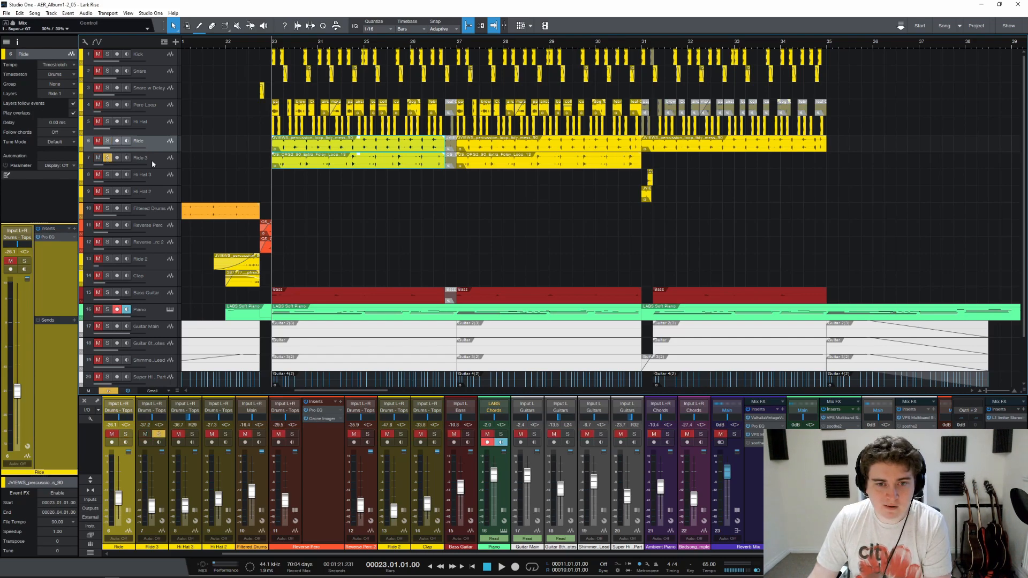
pyautogui.click(152, 160)
pyautogui.press('space')
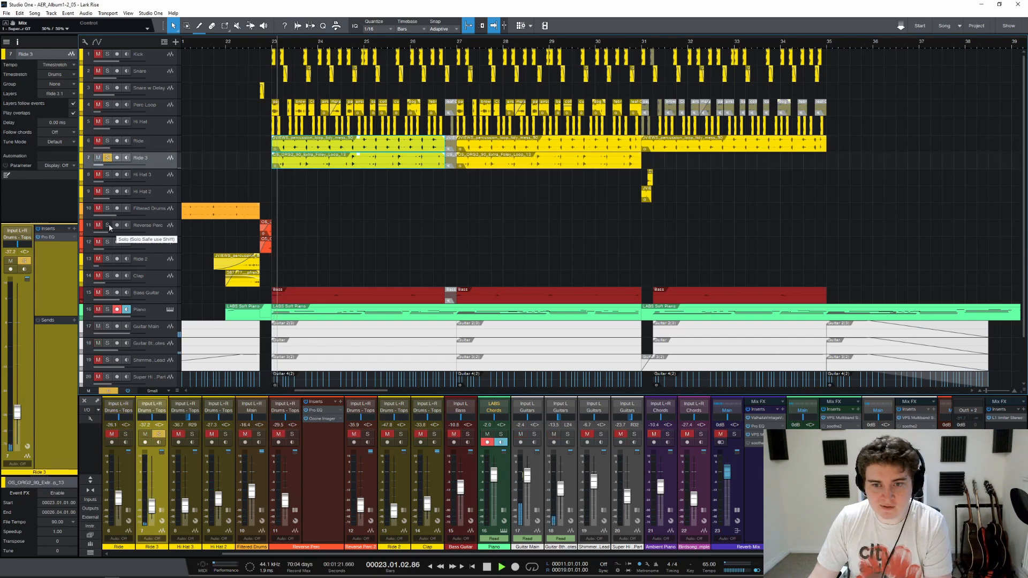
pyautogui.doubleClick(49, 237)
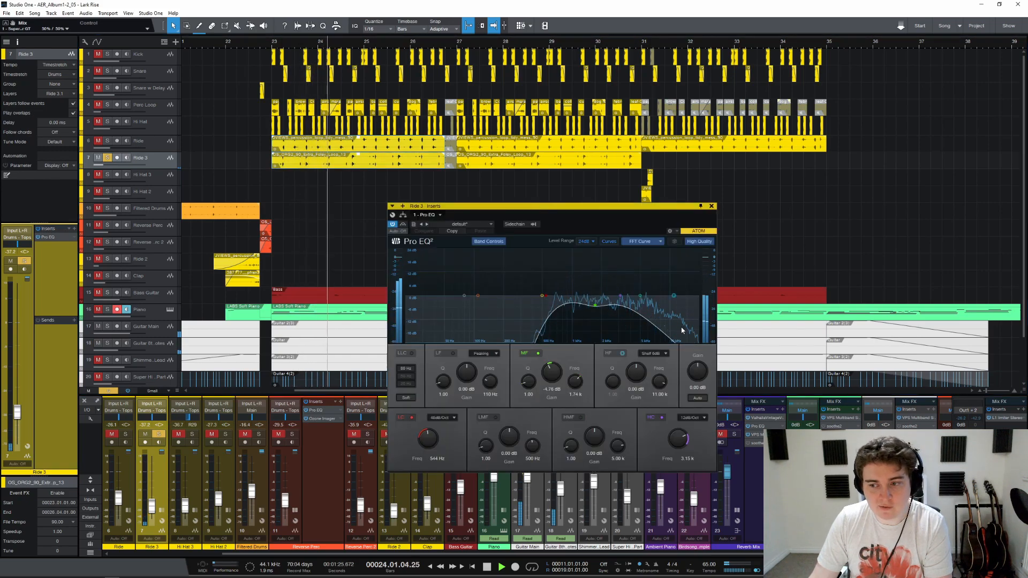
pyautogui.press('space')
# Step: Audition Ride and Ride 3 soloed together from bar 23, then clear all solos
pyautogui.click(107, 158)
pyautogui.click(108, 141)
pyautogui.click(108, 158)
pyautogui.press('space')
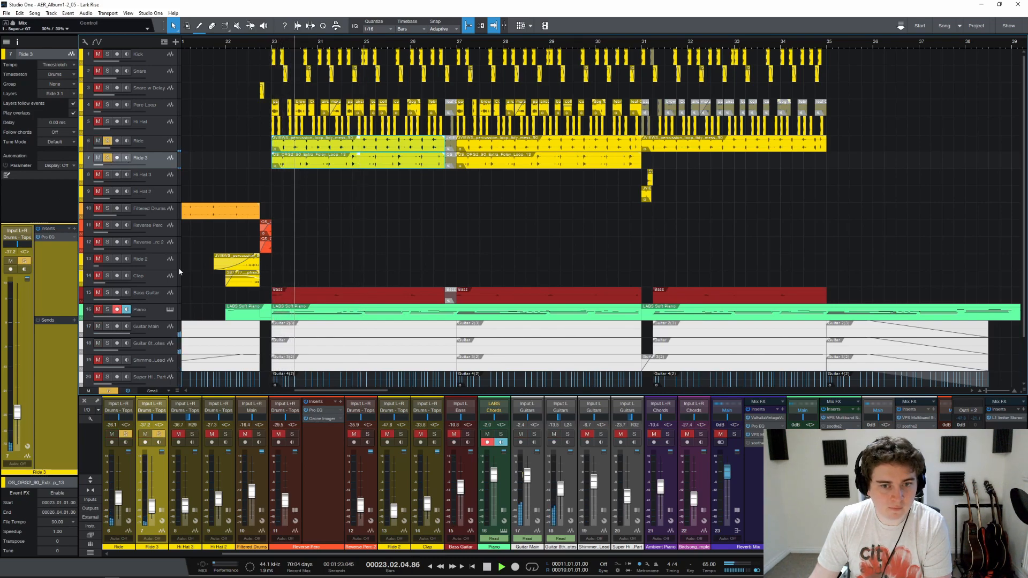
pyautogui.press('space')
pyautogui.click(108, 391)
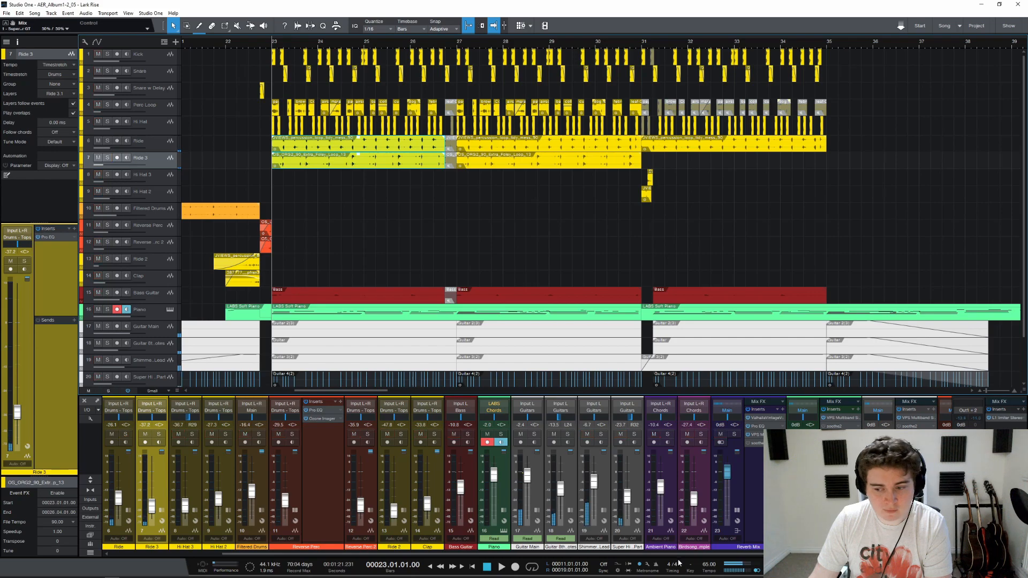
# Step: Solo the drum bus and audition the full drum layer from bar 23, then clear all solos
pyautogui.moveTo(678, 555); pyautogui.dragTo(841, 555)
pyautogui.click(865, 434)
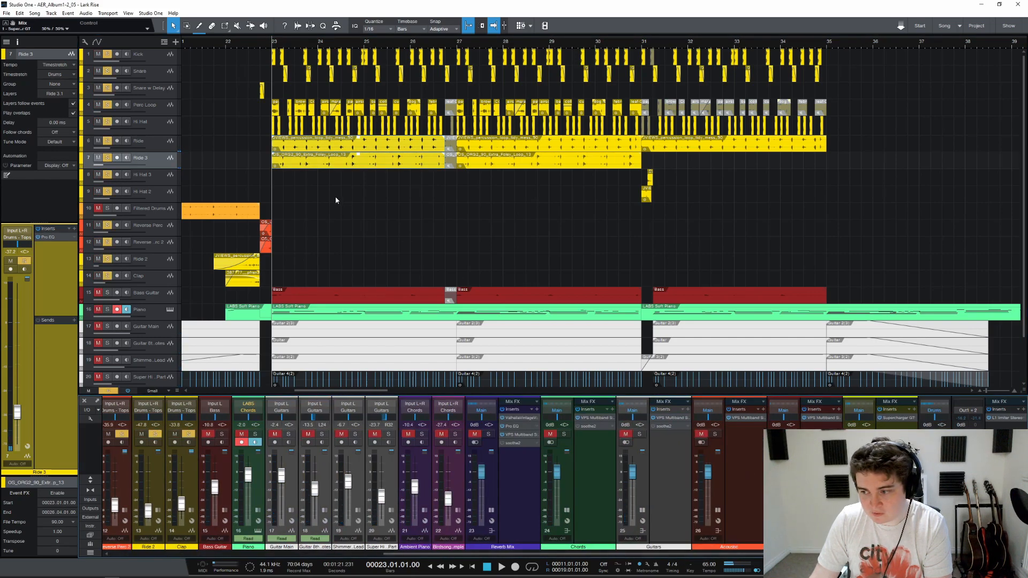
pyautogui.press('space')
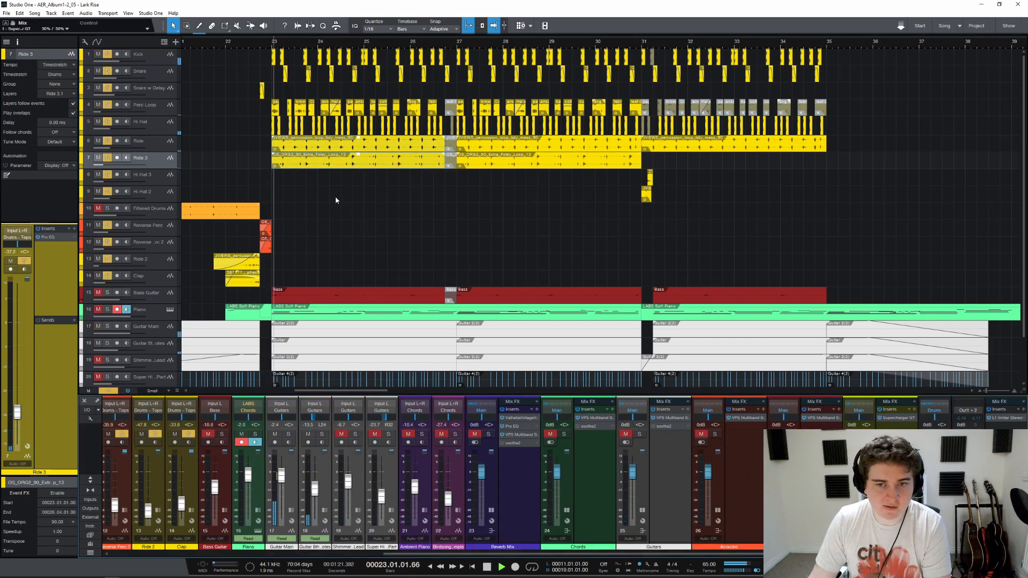
pyautogui.press('space')
pyautogui.click(108, 391)
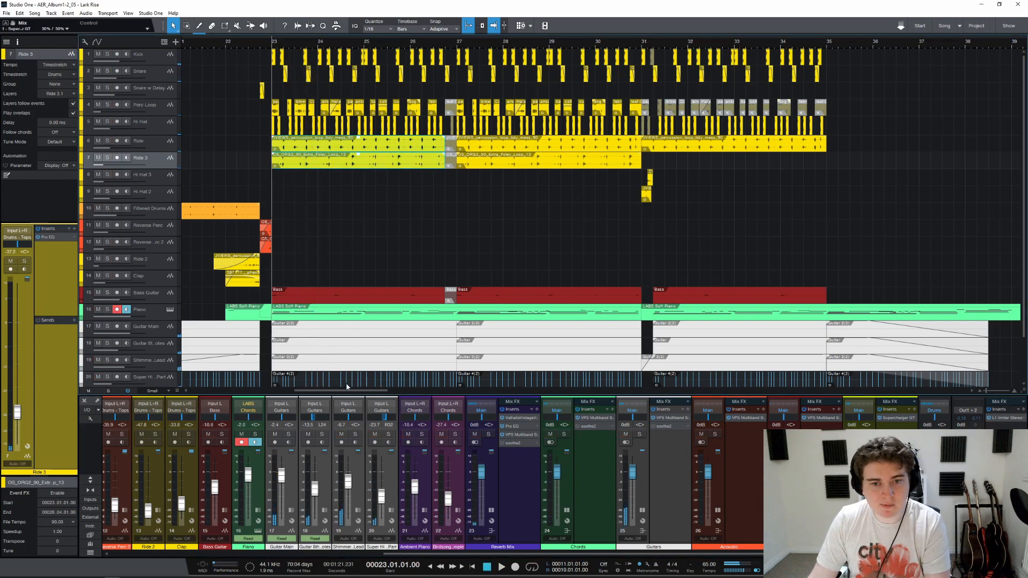
# Step: Select the bass, piano and guitar events spanning bars 23 to 31 and place the playhead at bar 31
pyautogui.hscroll(2, 346, 384)
pyautogui.scroll(-3, 519, 259)
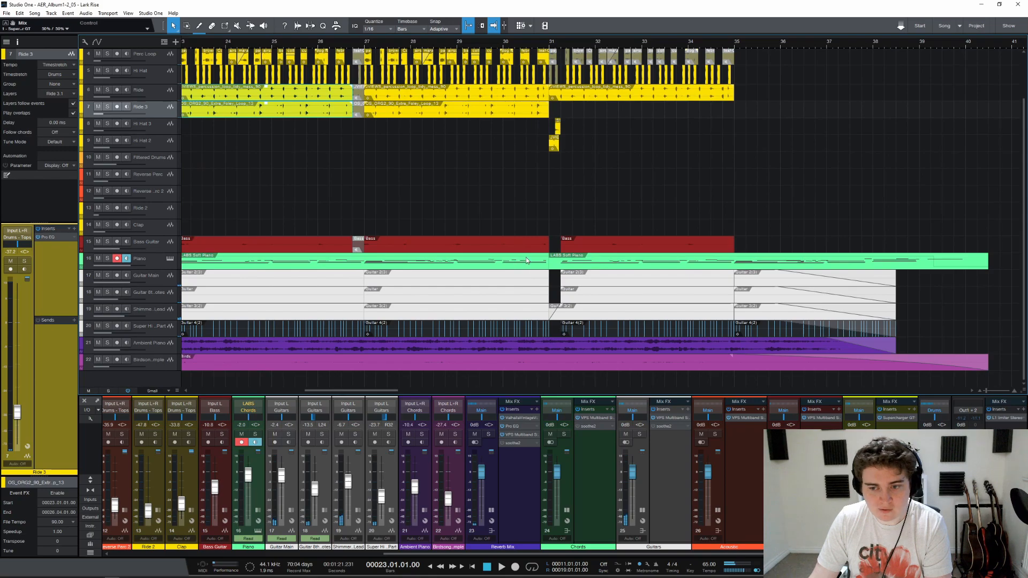
pyautogui.scroll(2, 634, 210)
pyautogui.moveTo(229, 205); pyautogui.dragTo(523, 358)
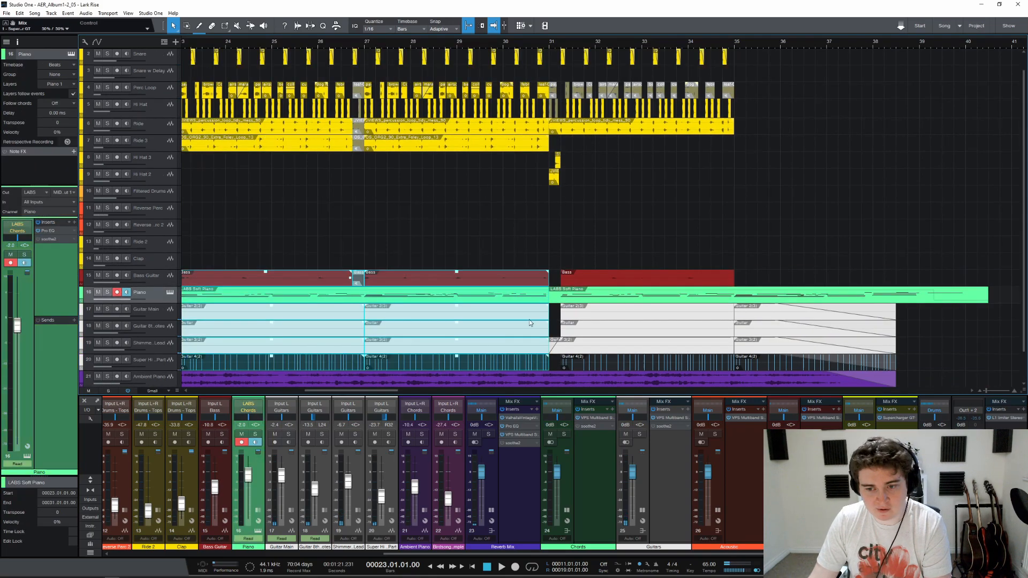
pyautogui.click(547, 44)
pyautogui.scroll(4, 573, 45)
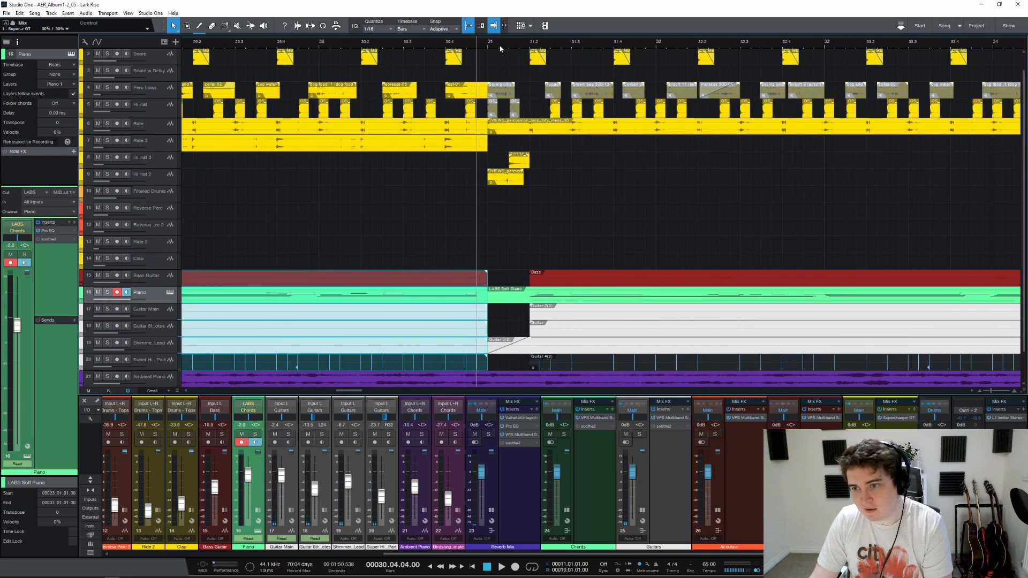
pyautogui.scroll(2, 507, 45)
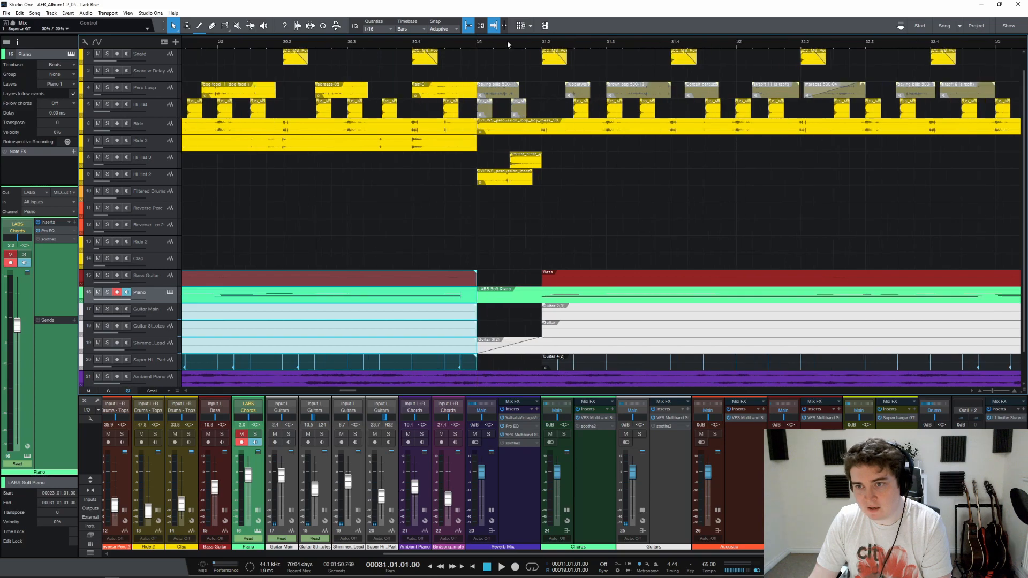
# Step: Audition Hi Hat 2 soloed from bar 31, add Hi Hat 3 to the solo and replay, then remove both solos
pyautogui.click(109, 174)
pyautogui.press('space')
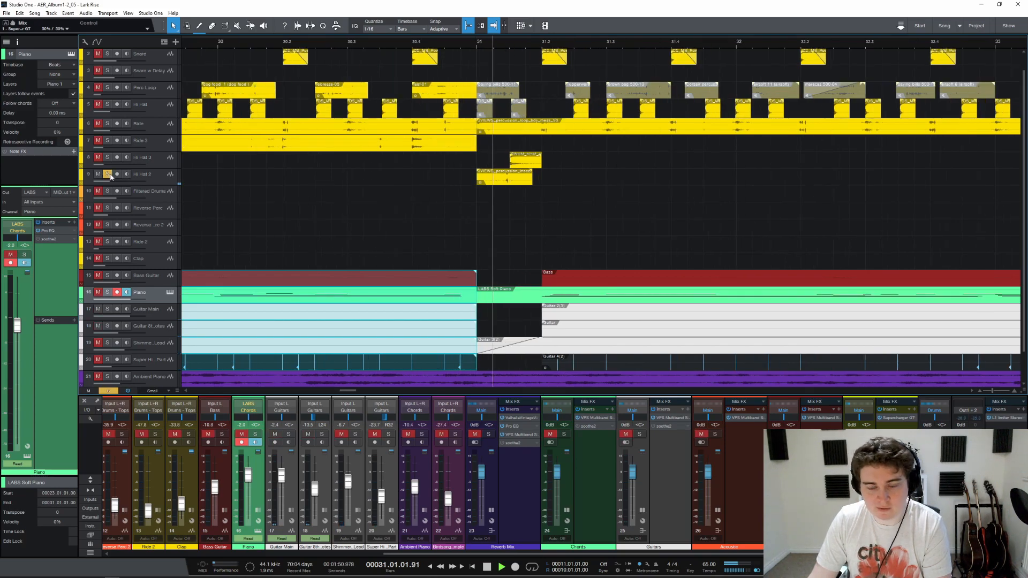
pyautogui.press('space')
pyautogui.click(108, 157)
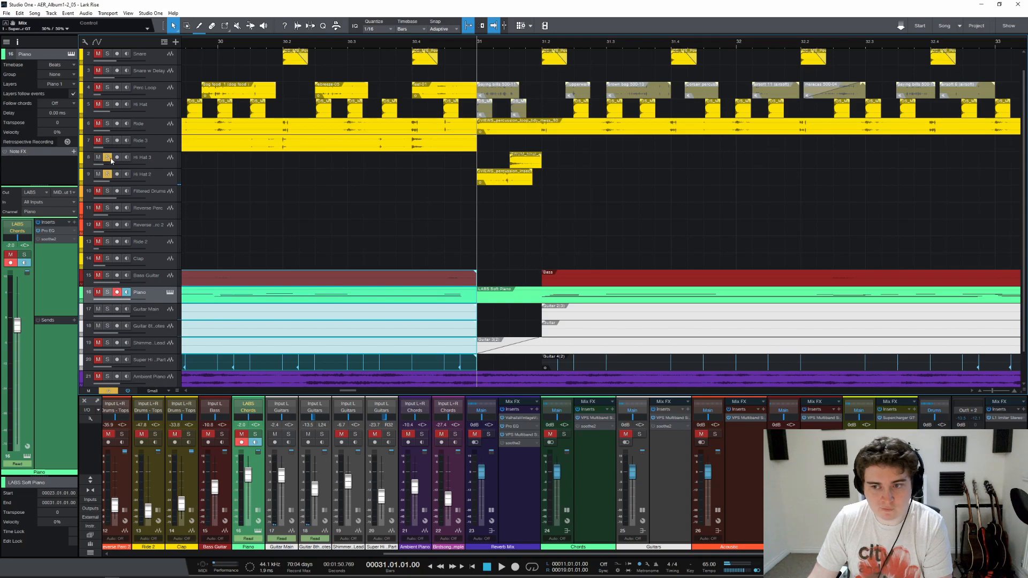
pyautogui.click(151, 159)
pyautogui.press('space')
pyautogui.press('space')
pyautogui.click(108, 174)
pyautogui.click(108, 158)
# Step: Audition the break at bar 31 in the full mix, starting from bar 30 beat 4
pyautogui.click(419, 45)
pyautogui.press('space')
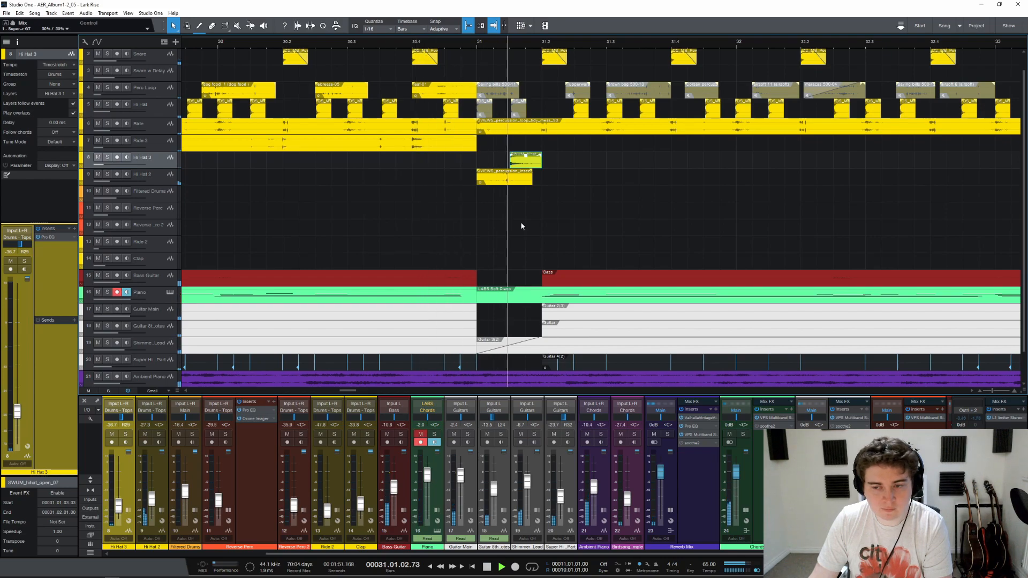
pyautogui.press('space')
# Step: Open the LABS Soft Piano event starting at bar 31 in the note editor and audition the ending from bar 35
pyautogui.scroll(-8, 491, 45)
pyautogui.scroll(-3, 501, 263)
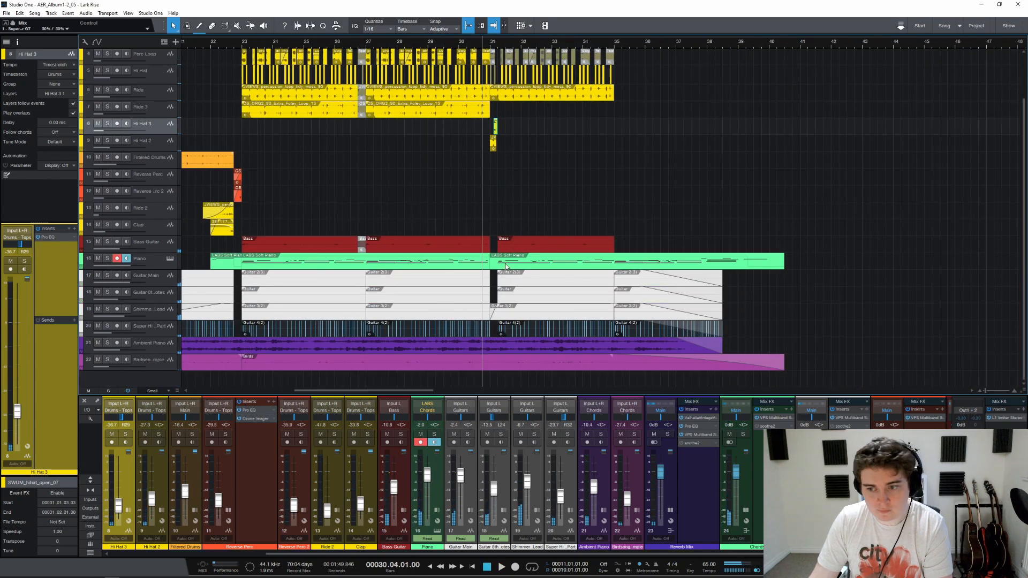
pyautogui.scroll(3, 524, 264)
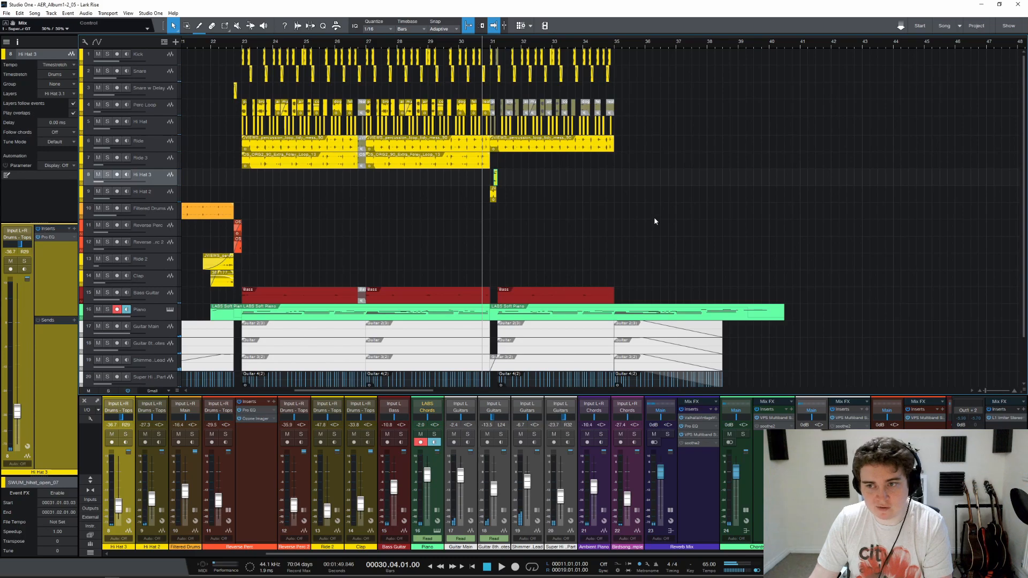
pyautogui.scroll(-3, 654, 220)
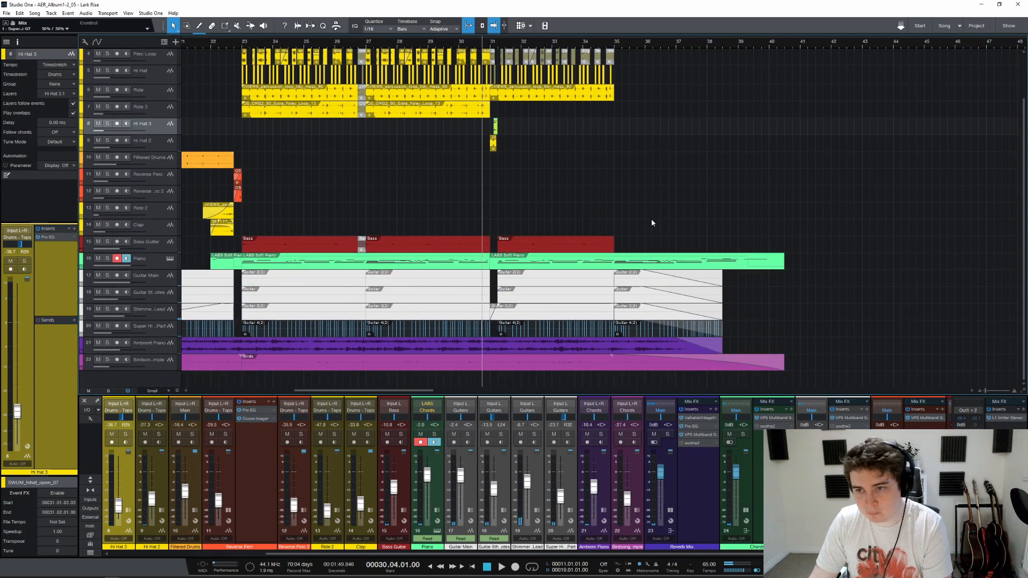
pyautogui.click(614, 43)
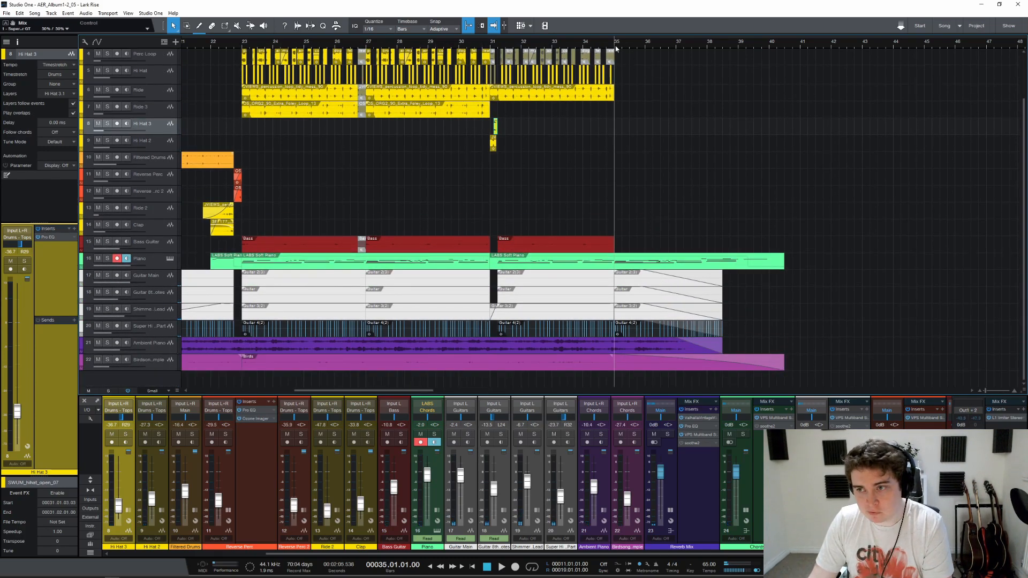
pyautogui.doubleClick(662, 263)
pyautogui.press('space')
pyautogui.scroll(-4, 788, 201)
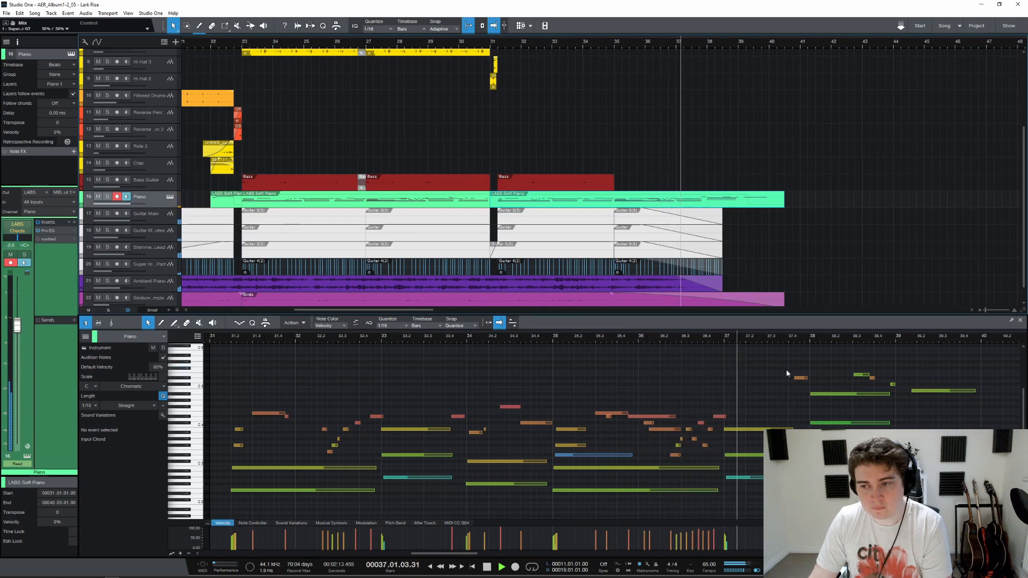
# Step: Show the Piano track's automation, examine its LC-Frequency and Mute envelopes, then stop playback and close the note editor
pyautogui.click(83, 207)
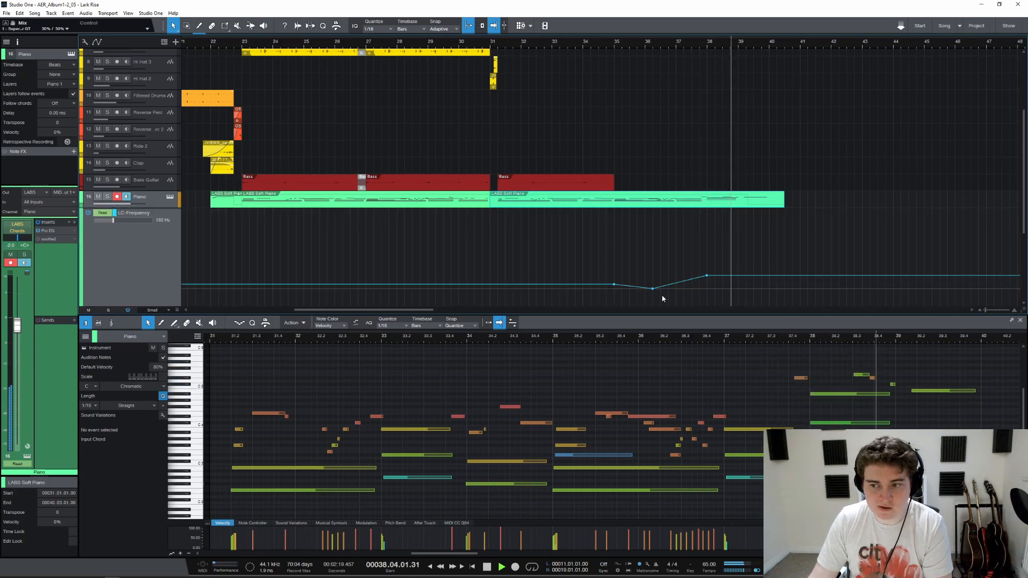
pyautogui.scroll(-3, 583, 261)
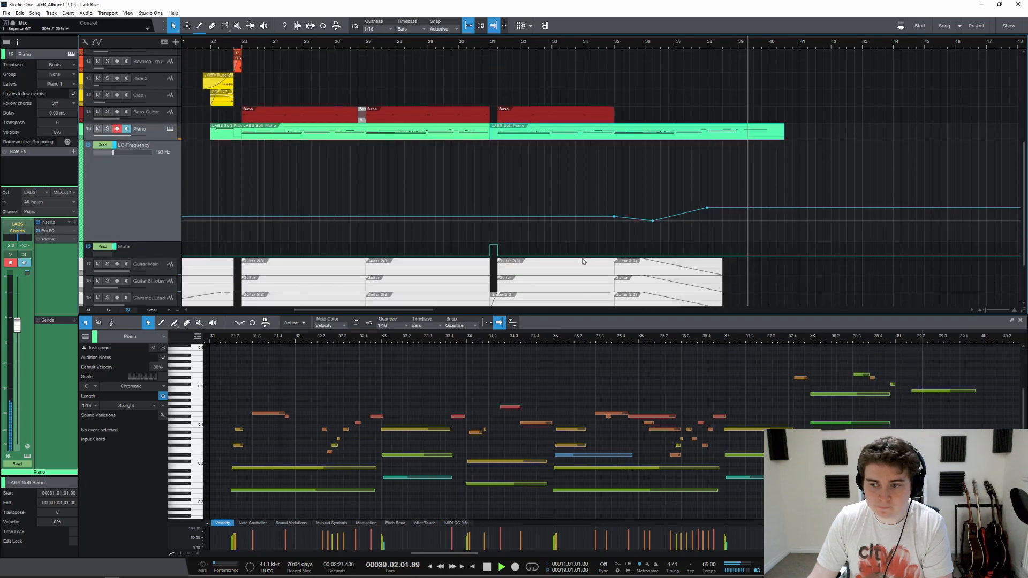
pyautogui.press('space')
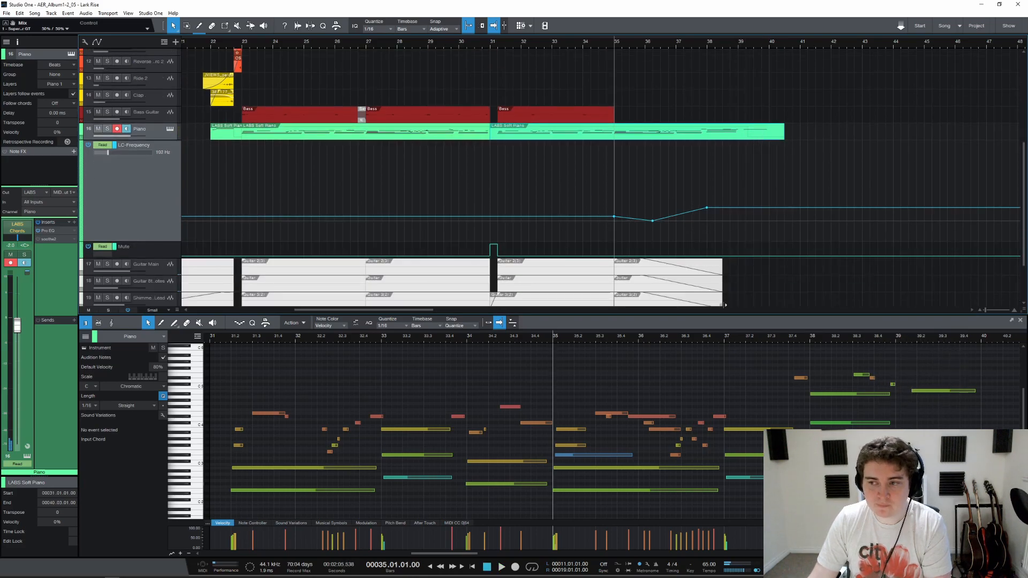
pyautogui.press('F2')
pyautogui.scroll(-5, 594, 47)
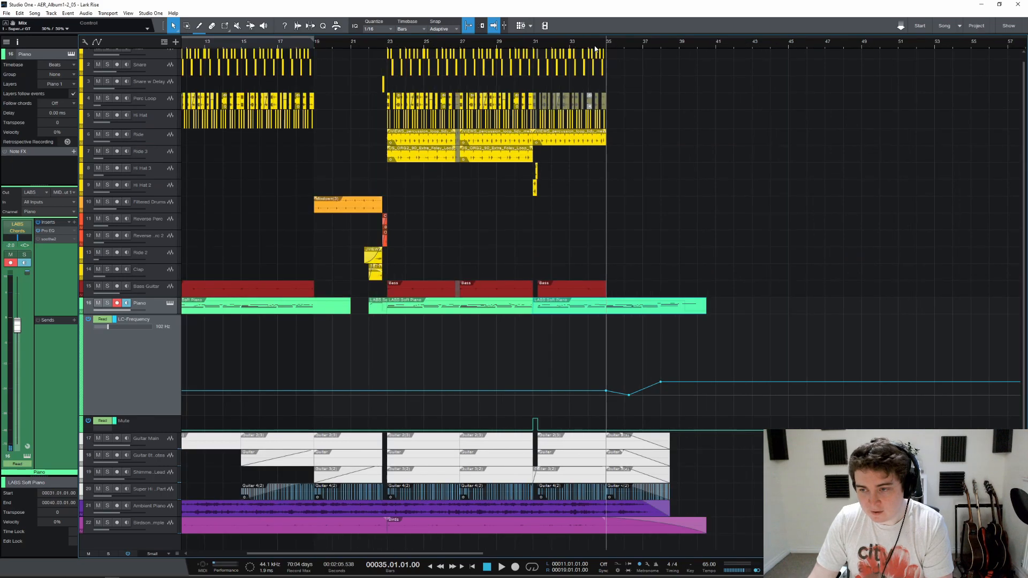